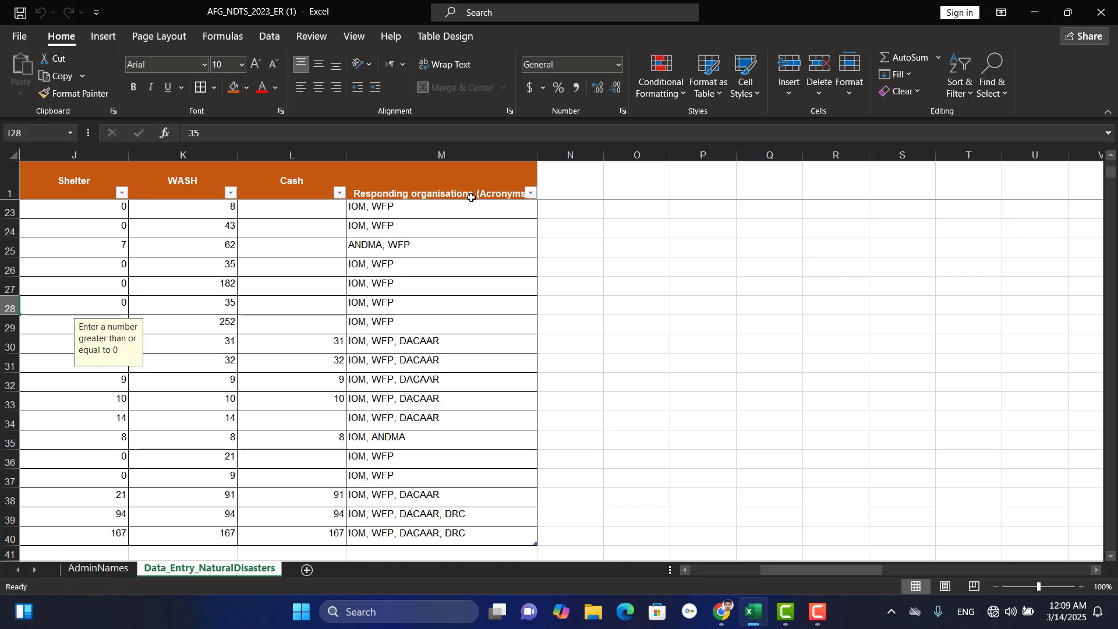
Widen the Responding organisations (Acronyms) column until its full header shows, and bring the table into the Power Query Editor.
{"action": "left_click_drag", "start_coordinate": [541, 158], "coordinate": [585, 158]}
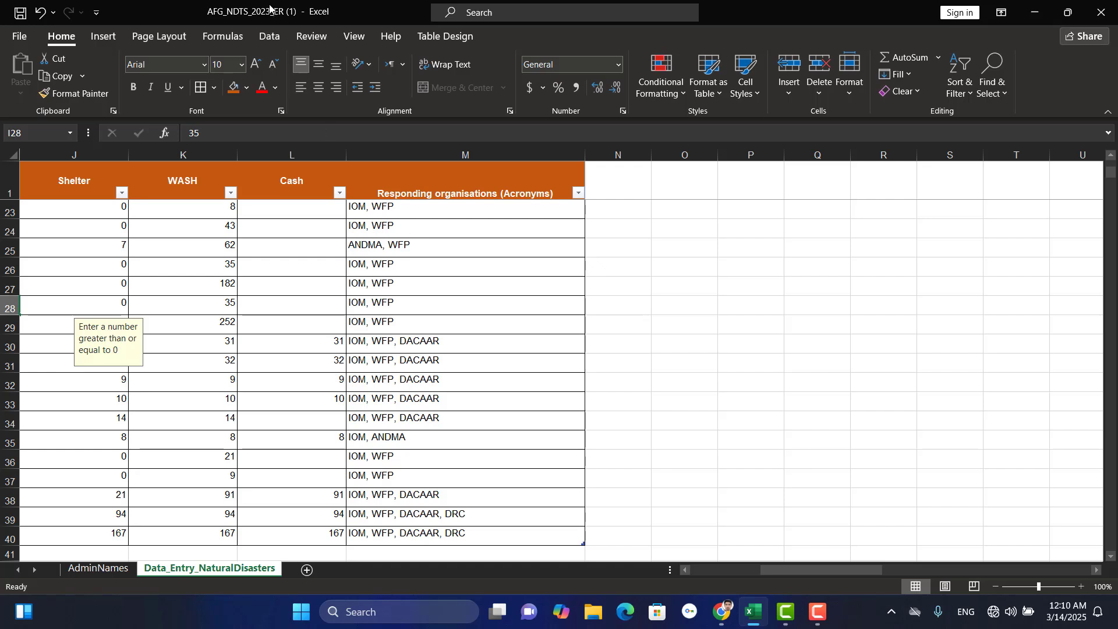
{"action": "left_click", "coordinate": [270, 40]}
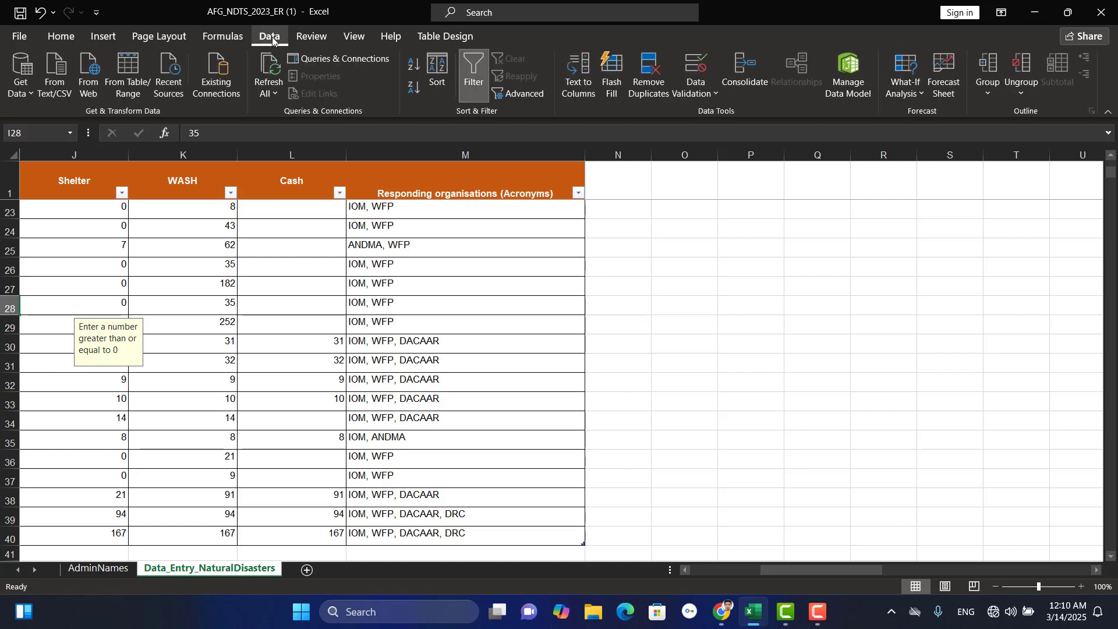
{"action": "left_click", "coordinate": [131, 74]}
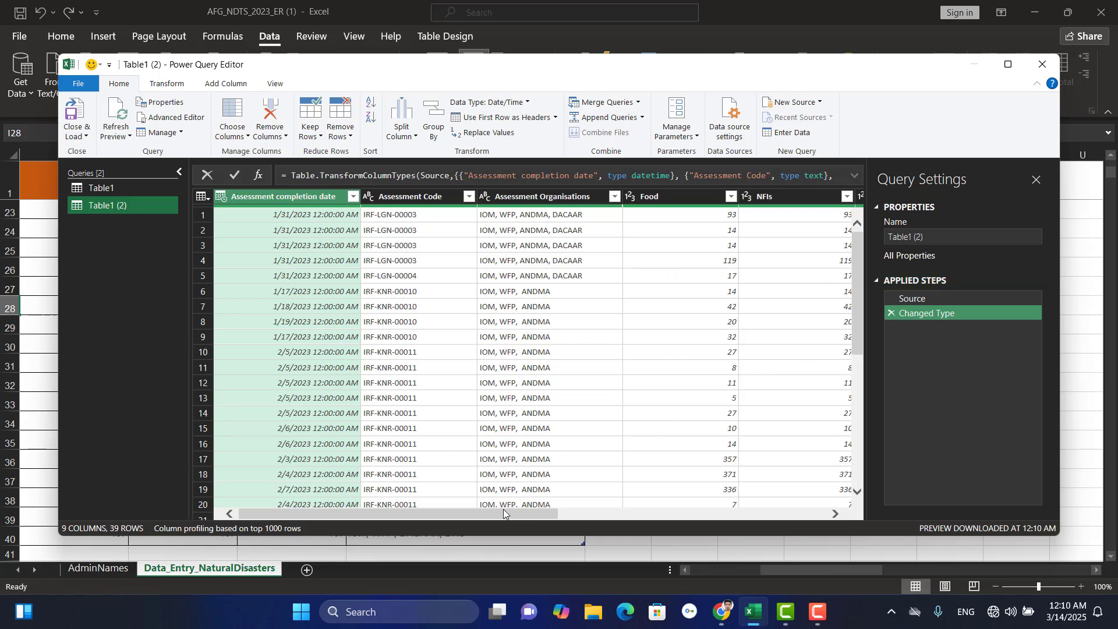
Split the Responding organisations (Acronyms) column by comma at each occurrence of the delimiter.
{"action": "left_click_drag", "start_coordinate": [504, 509], "coordinate": [803, 514]}
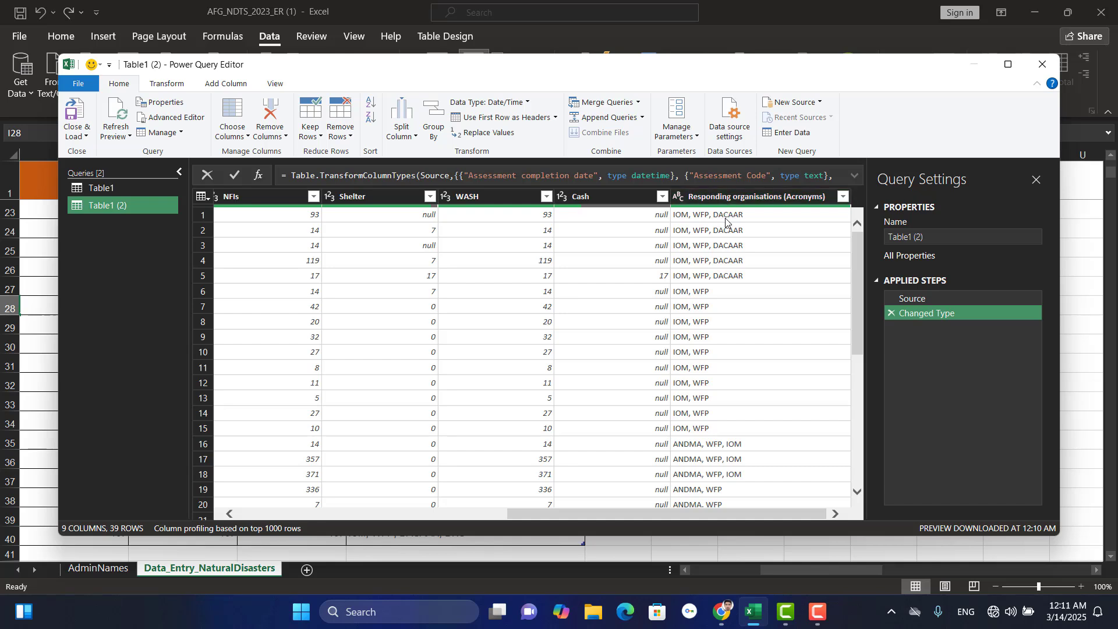
{"action": "left_click", "coordinate": [725, 198]}
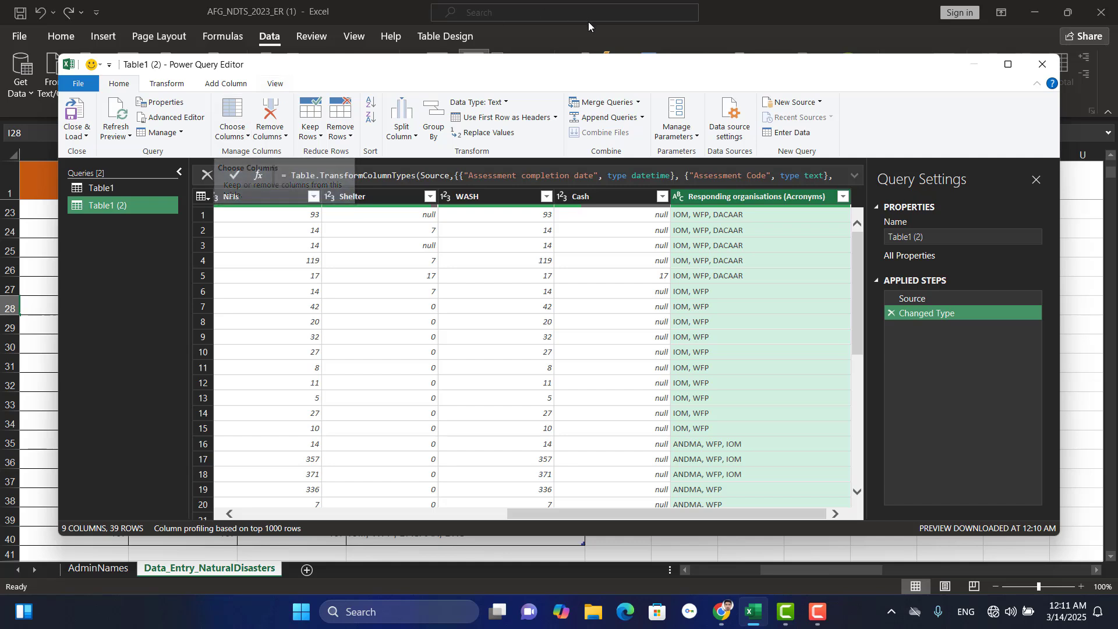
{"action": "left_click", "coordinate": [396, 129]}
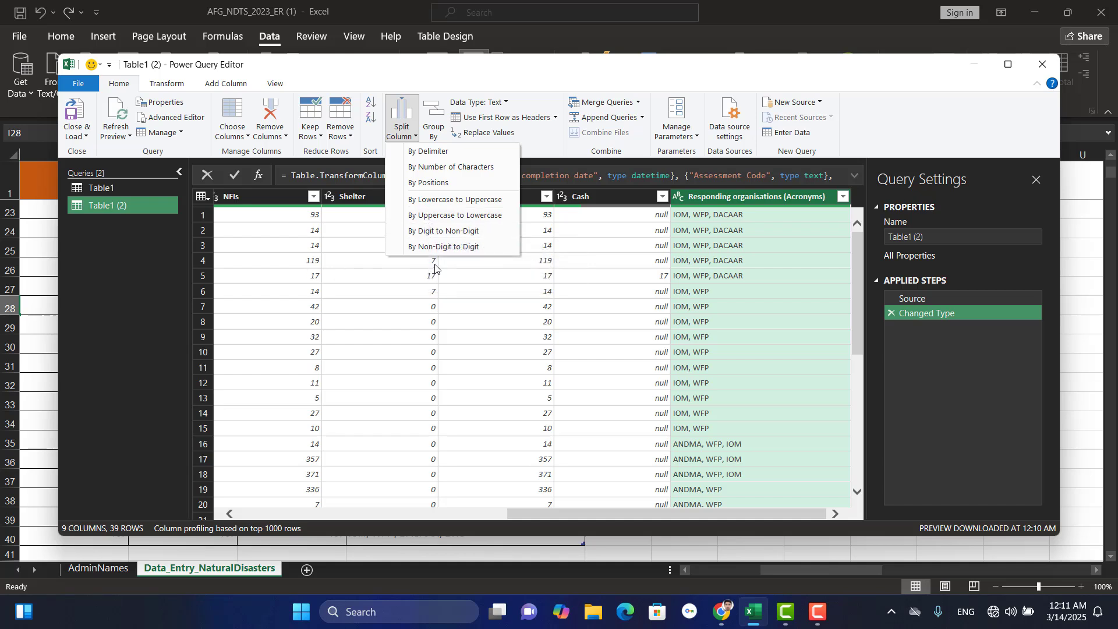
{"action": "left_click", "coordinate": [443, 158]}
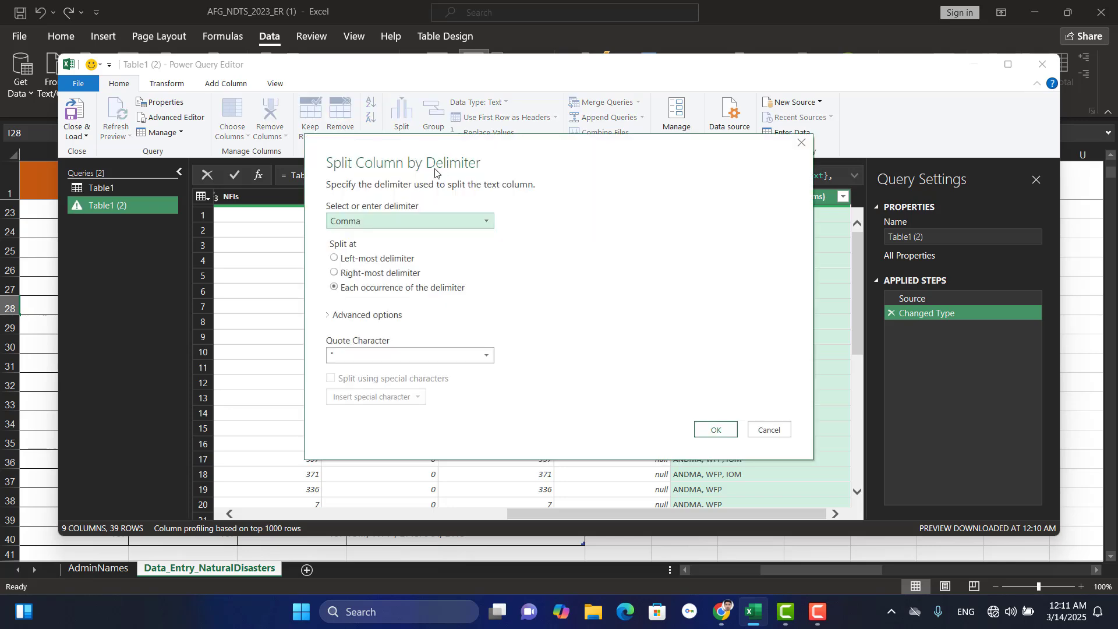
{"action": "left_click", "coordinate": [489, 221]}
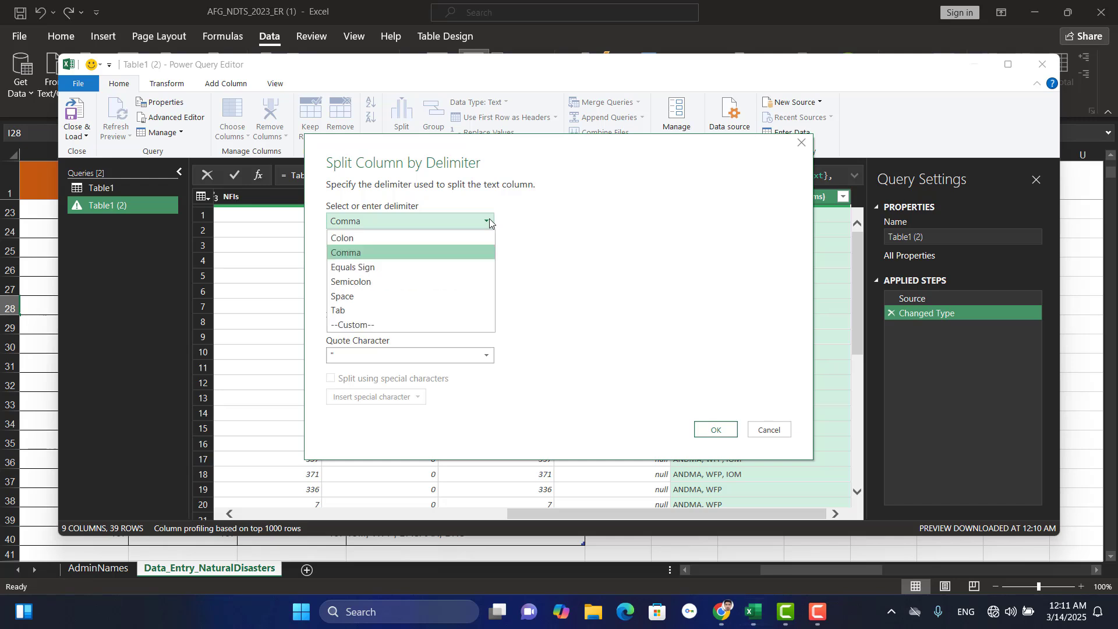
{"action": "left_click", "coordinate": [376, 255]}
{"action": "left_click", "coordinate": [717, 430]}
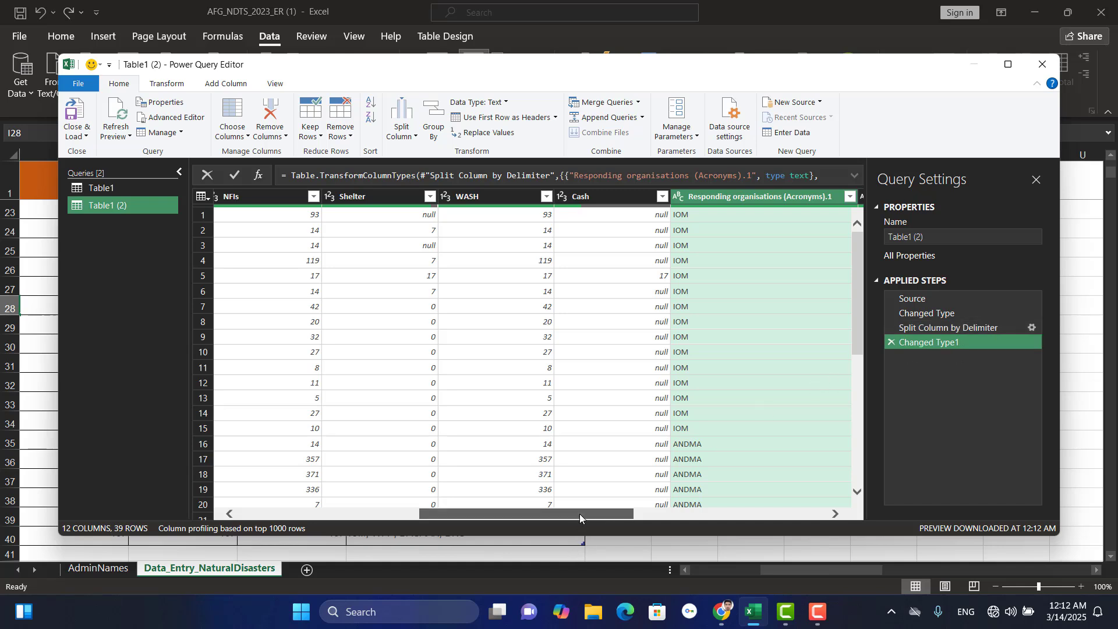
Examine the distinct organisation values in each of the four split Responding organisations columns.
{"action": "left_click_drag", "start_coordinate": [580, 514], "coordinate": [722, 518]}
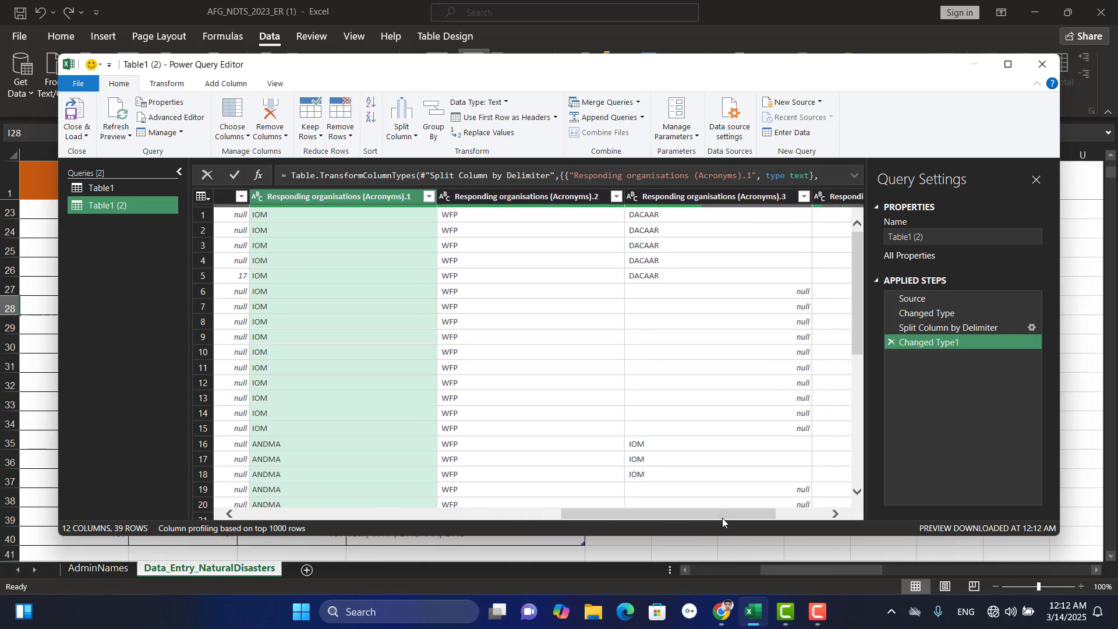
{"action": "left_click", "coordinate": [430, 197]}
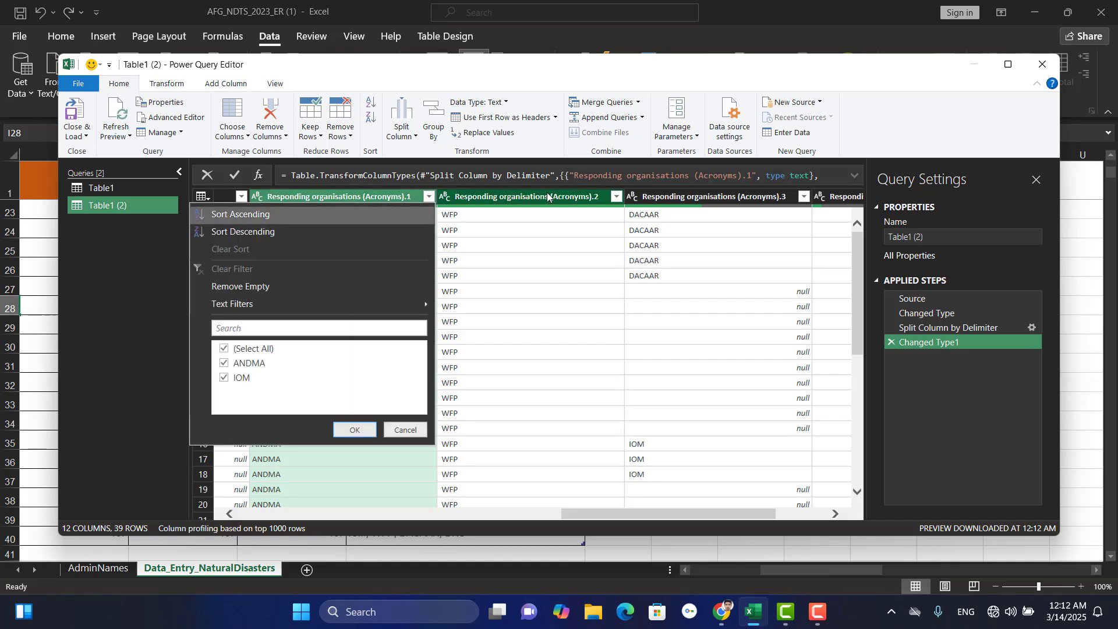
{"action": "left_click", "coordinate": [614, 198]}
{"action": "left_click", "coordinate": [615, 198]}
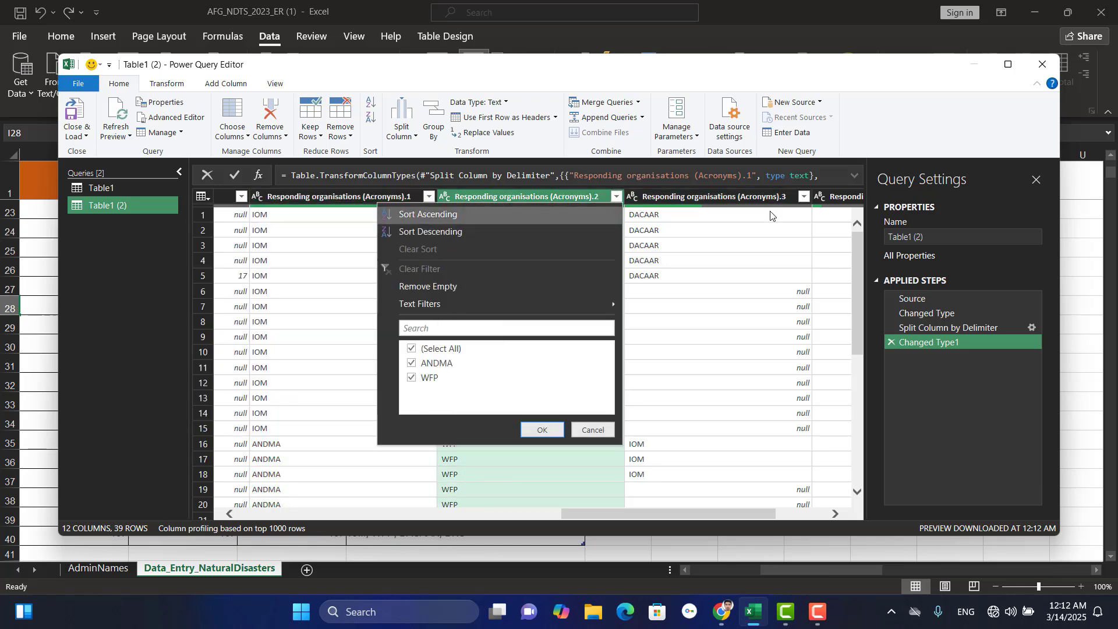
{"action": "left_click", "coordinate": [803, 198]}
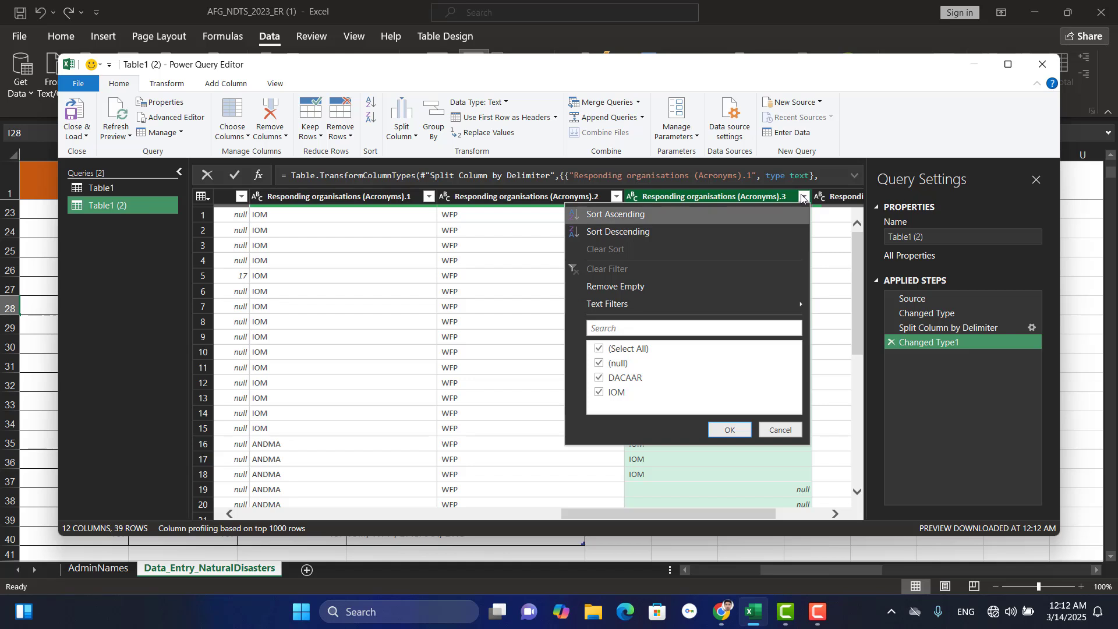
{"action": "left_click", "coordinate": [802, 198]}
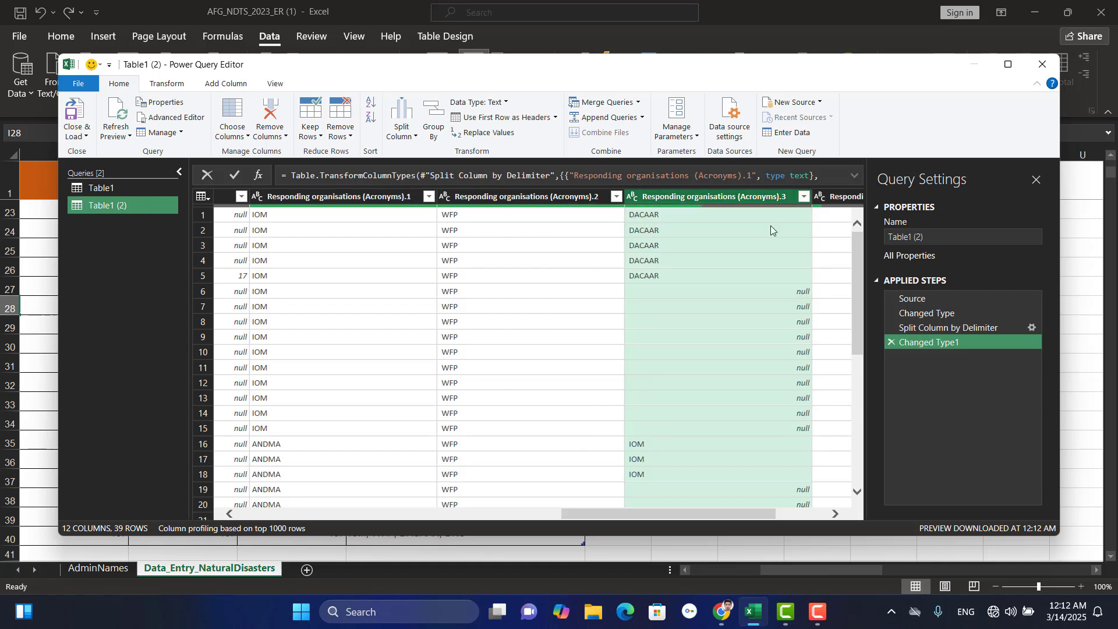
{"action": "left_click_drag", "start_coordinate": [663, 509], "coordinate": [721, 516]}
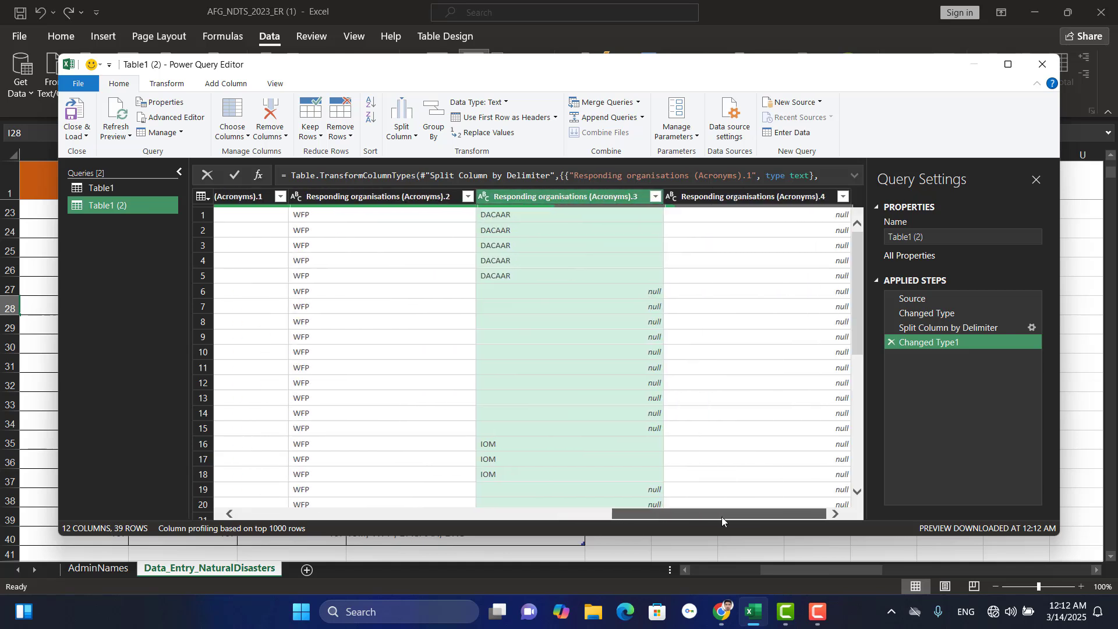
{"action": "left_click", "coordinate": [844, 196]}
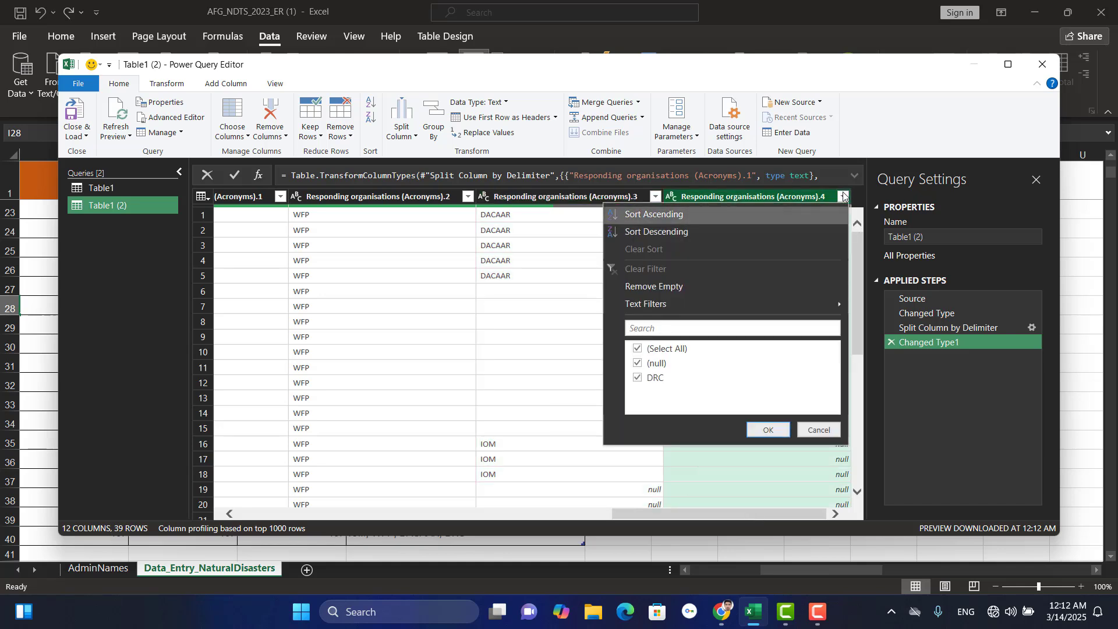
{"action": "left_click", "coordinate": [844, 196]}
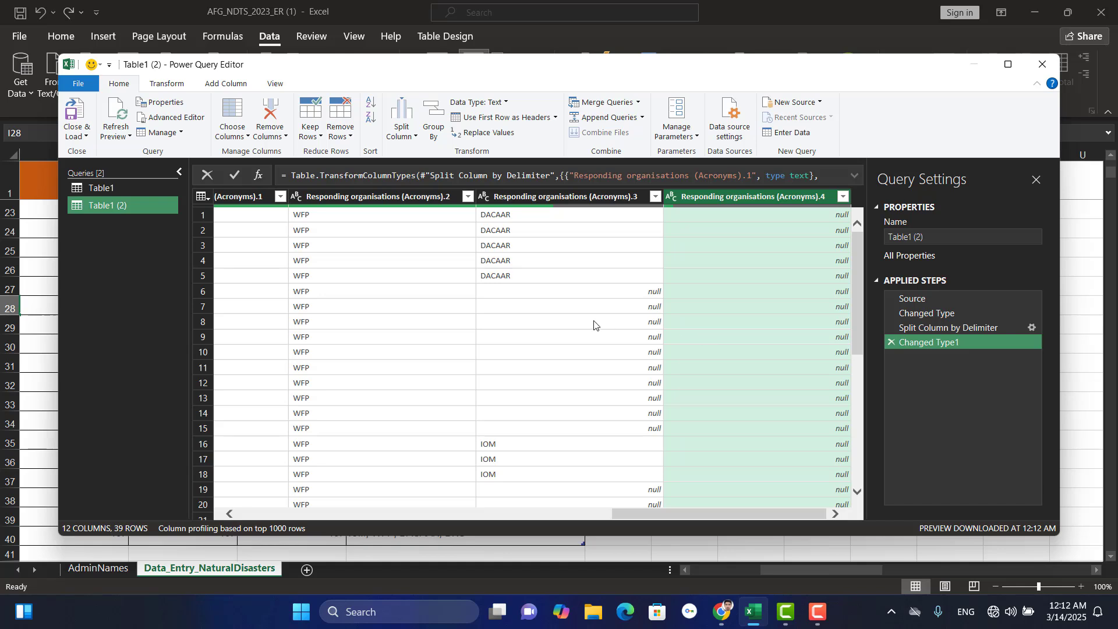
Close the query editor and load the split table into a new worksheet, showing its Responding organisations columns.
{"action": "left_click", "coordinate": [81, 131]}
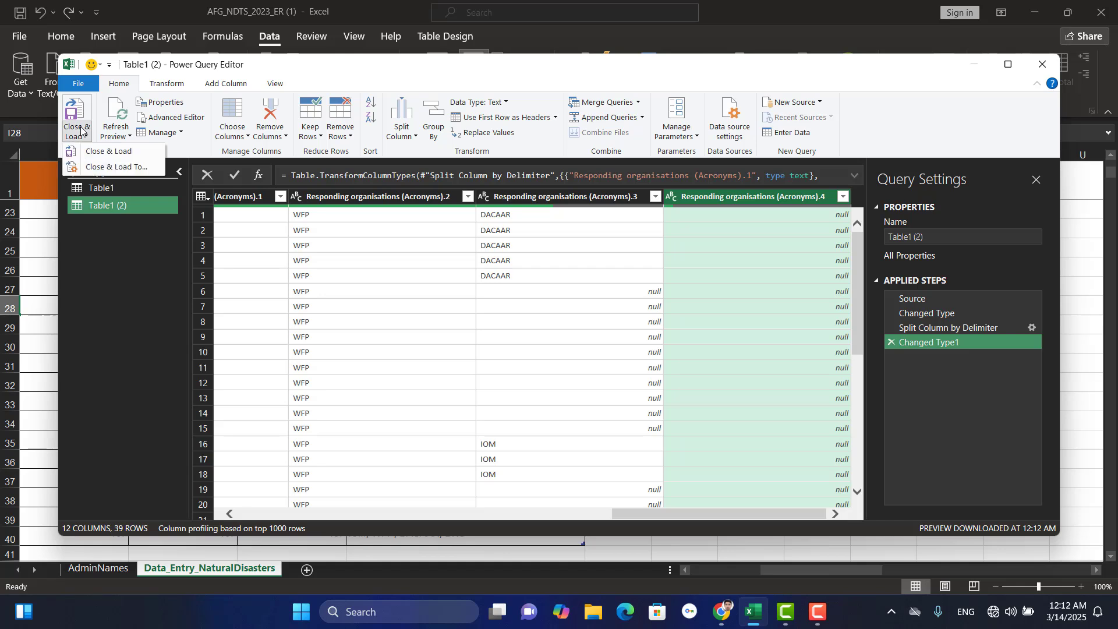
{"action": "left_click", "coordinate": [105, 152]}
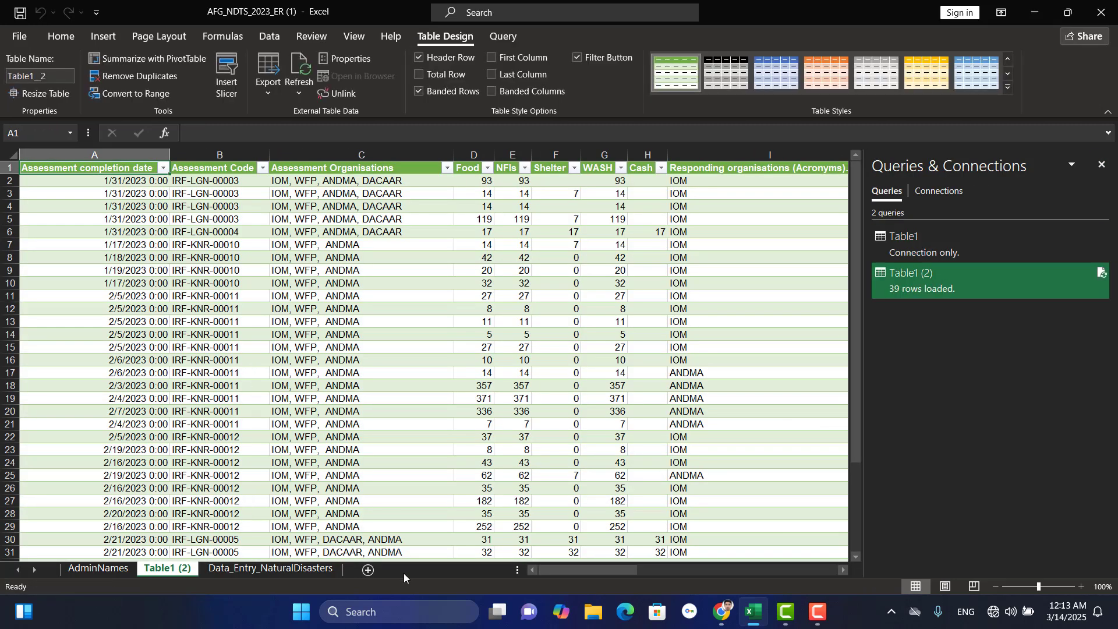
{"action": "left_click_drag", "start_coordinate": [603, 571], "coordinate": [813, 578]}
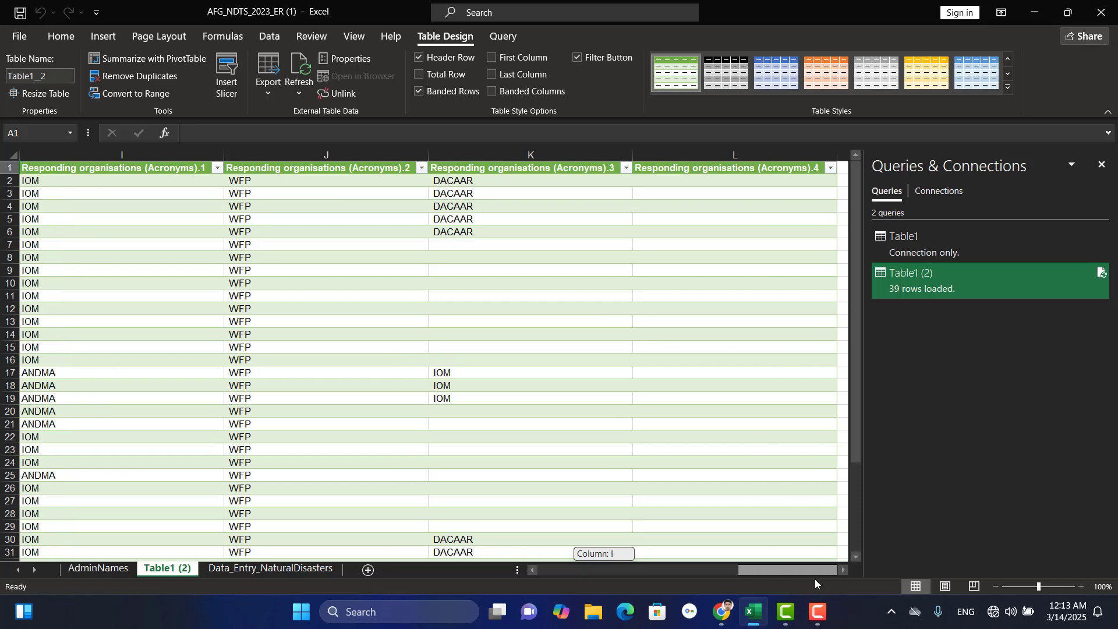
{"action": "left_click_drag", "start_coordinate": [815, 579], "coordinate": [816, 579]}
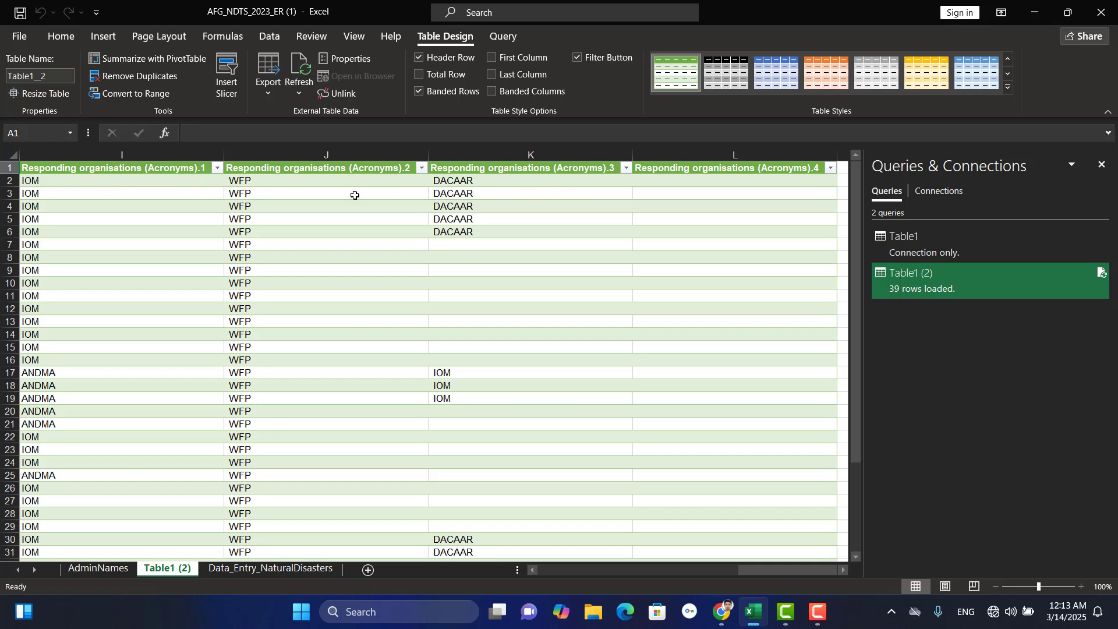
Close Queries & Connections and select cell M1, the empty header cell beside the loaded table.
{"action": "left_click", "coordinate": [216, 168]}
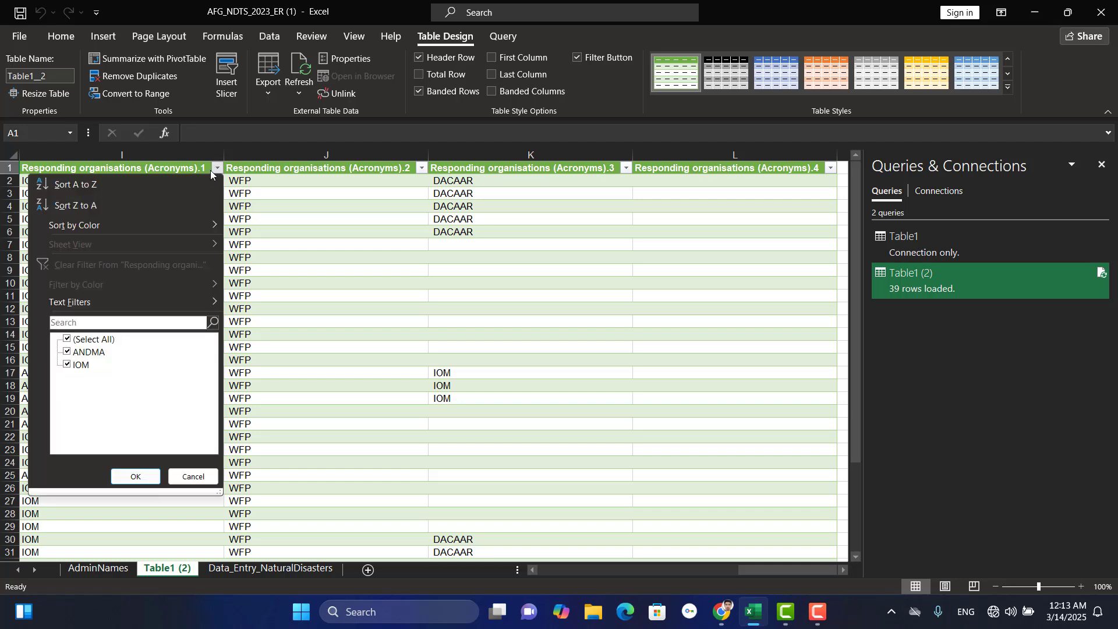
{"action": "left_click", "coordinate": [317, 239]}
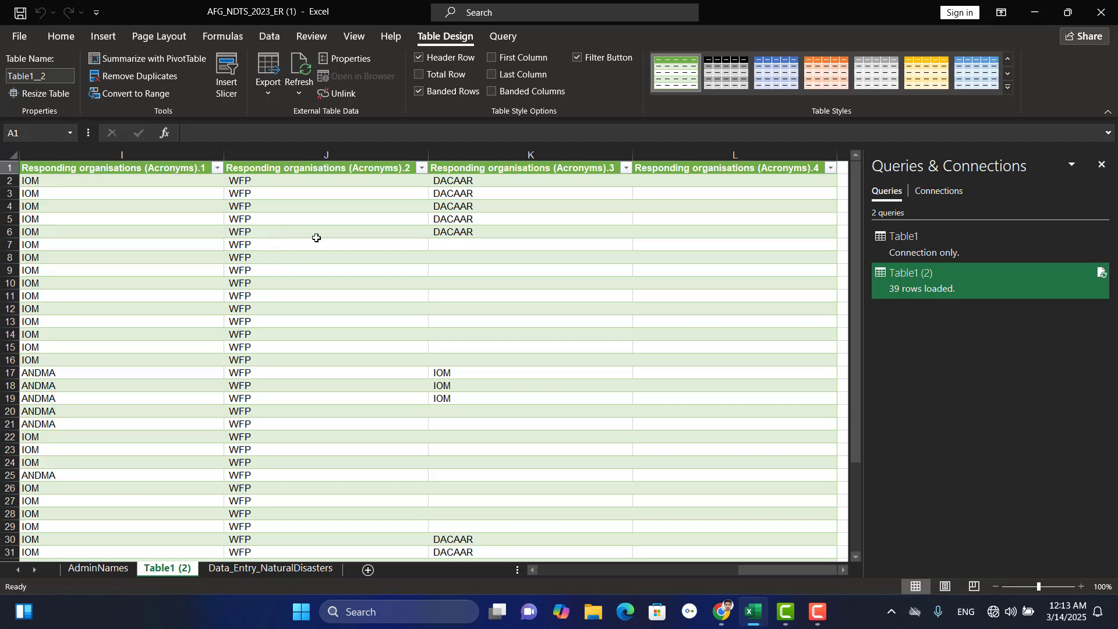
{"action": "left_click", "coordinate": [786, 571]}
{"action": "left_click", "coordinate": [1102, 165]}
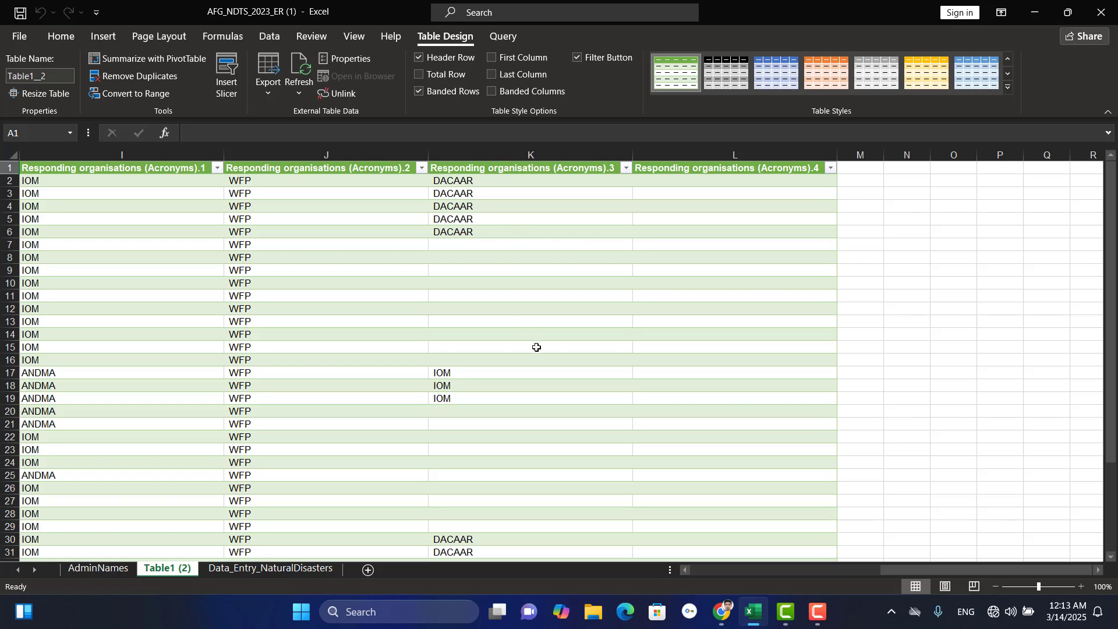
{"action": "left_click", "coordinate": [870, 170]}
{"action": "left_click", "coordinate": [864, 180]}
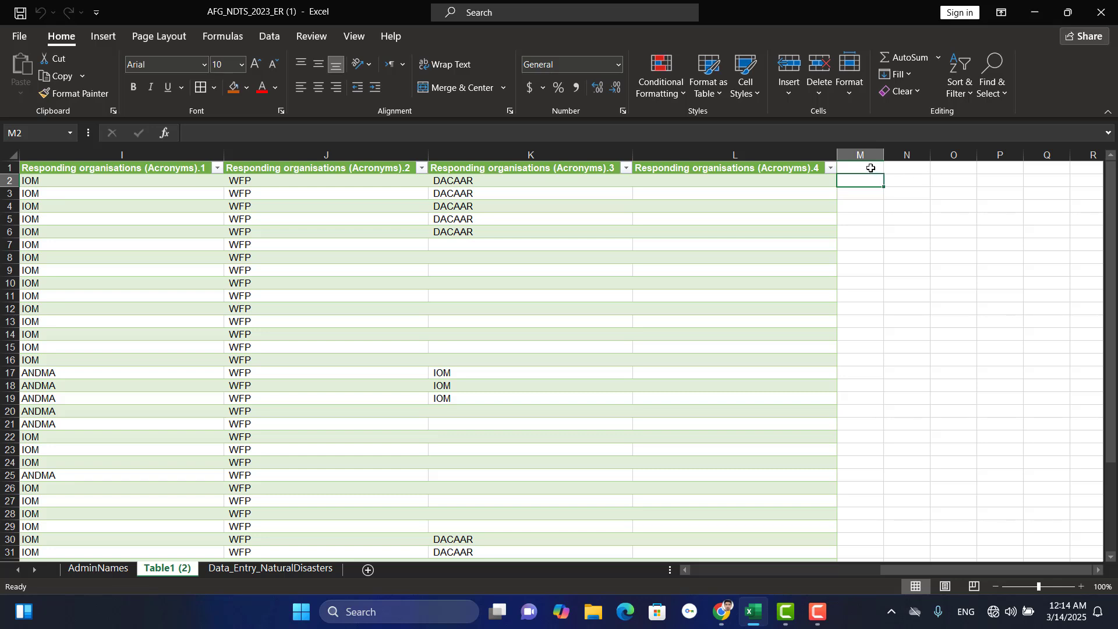
{"action": "left_click", "coordinate": [872, 168]}
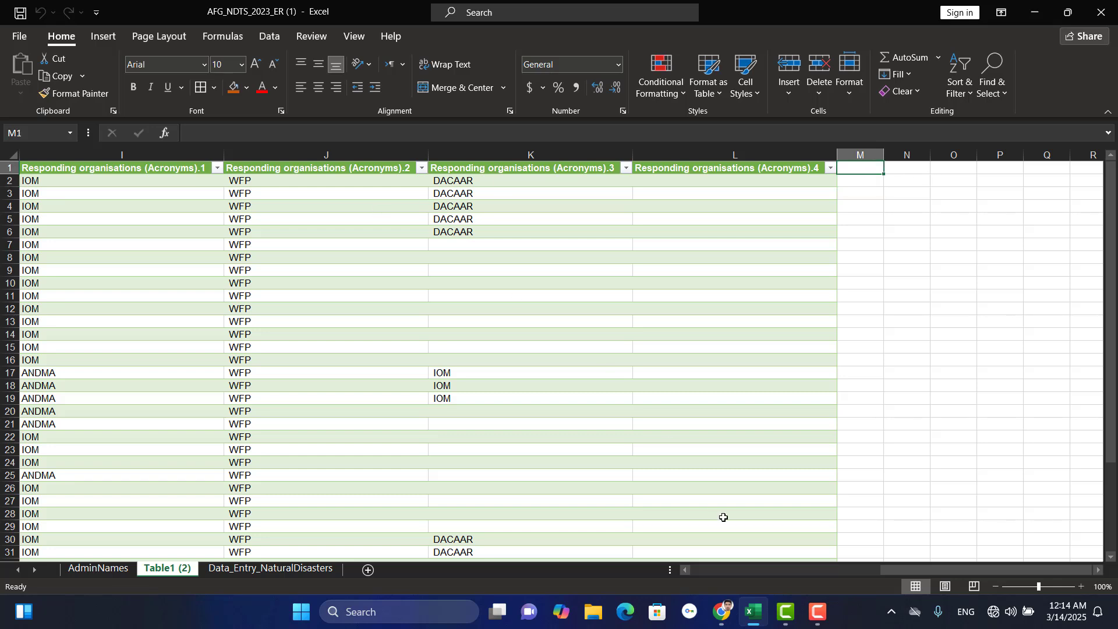
Review the distinct organisations in each of the four Responding organisations columns of the loaded table.
{"action": "left_click_drag", "start_coordinate": [897, 574], "coordinate": [751, 577]}
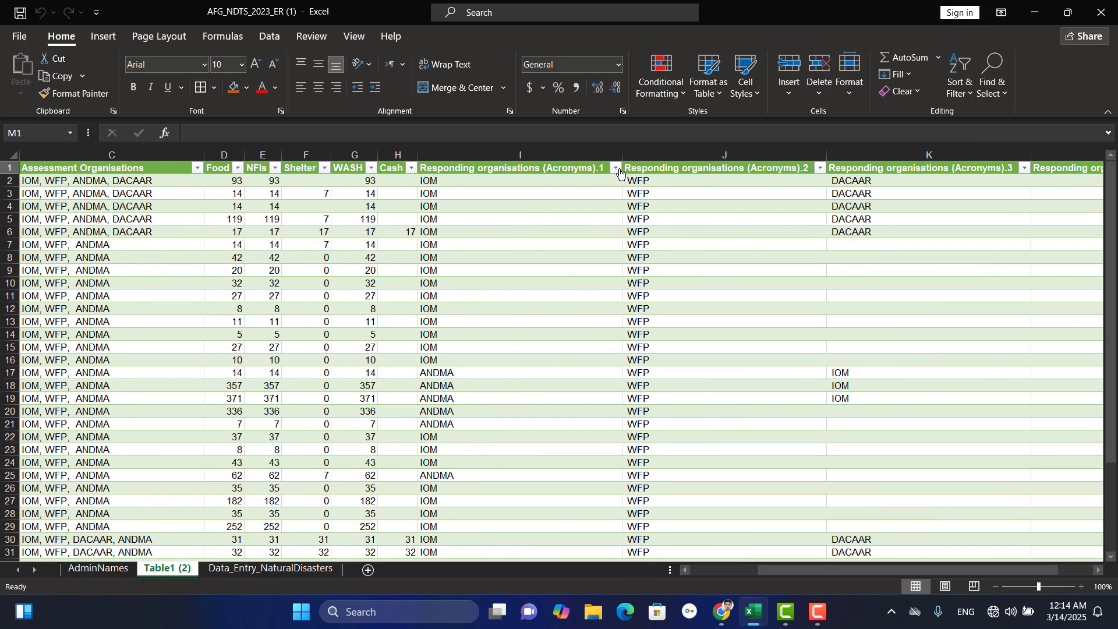
{"action": "left_click", "coordinate": [617, 169]}
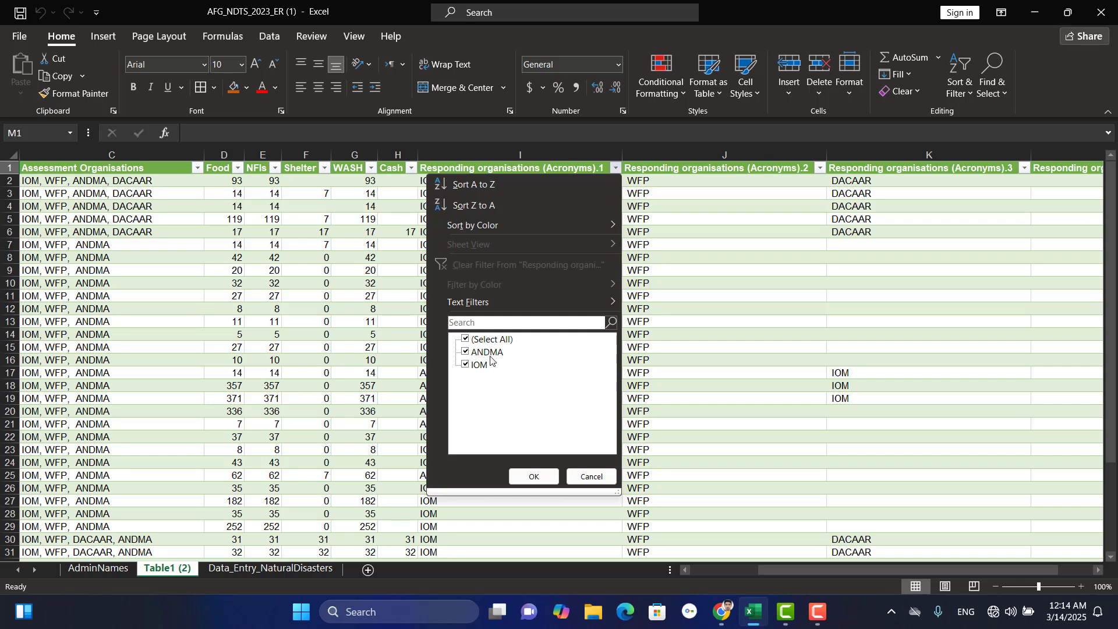
{"action": "left_click", "coordinate": [821, 169]}
{"action": "left_click", "coordinate": [821, 169]}
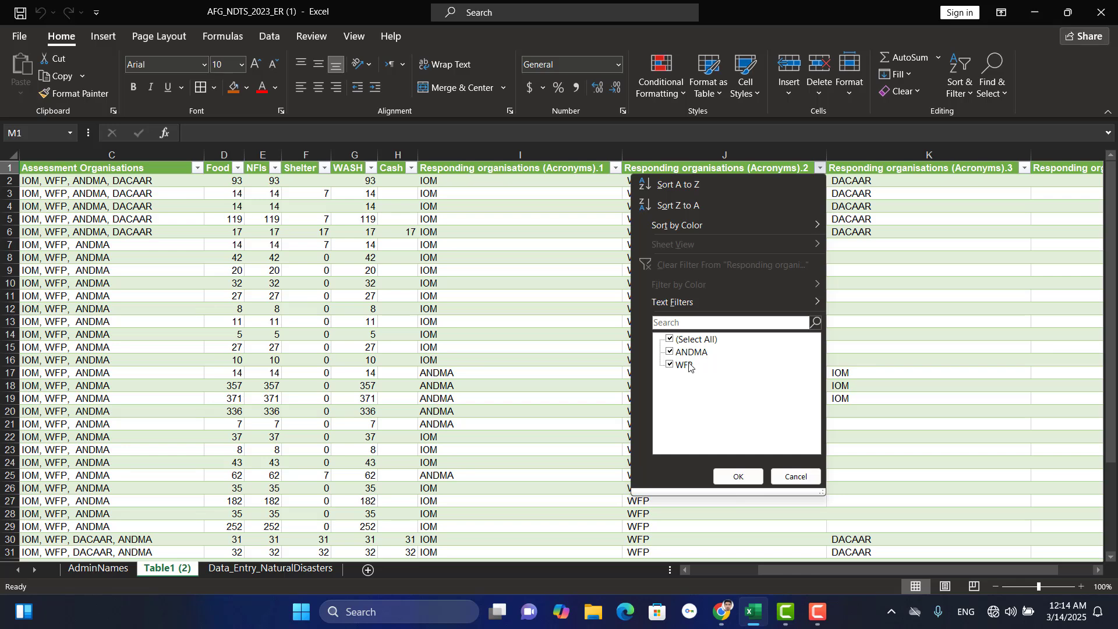
{"action": "left_click", "coordinate": [1027, 170]}
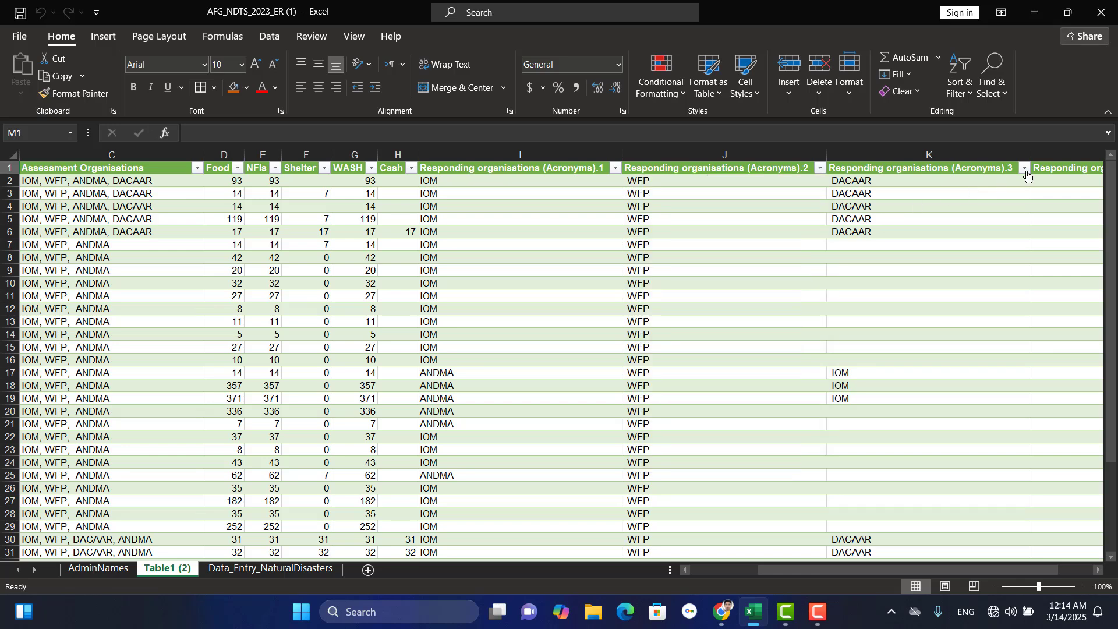
{"action": "left_click", "coordinate": [1026, 170]}
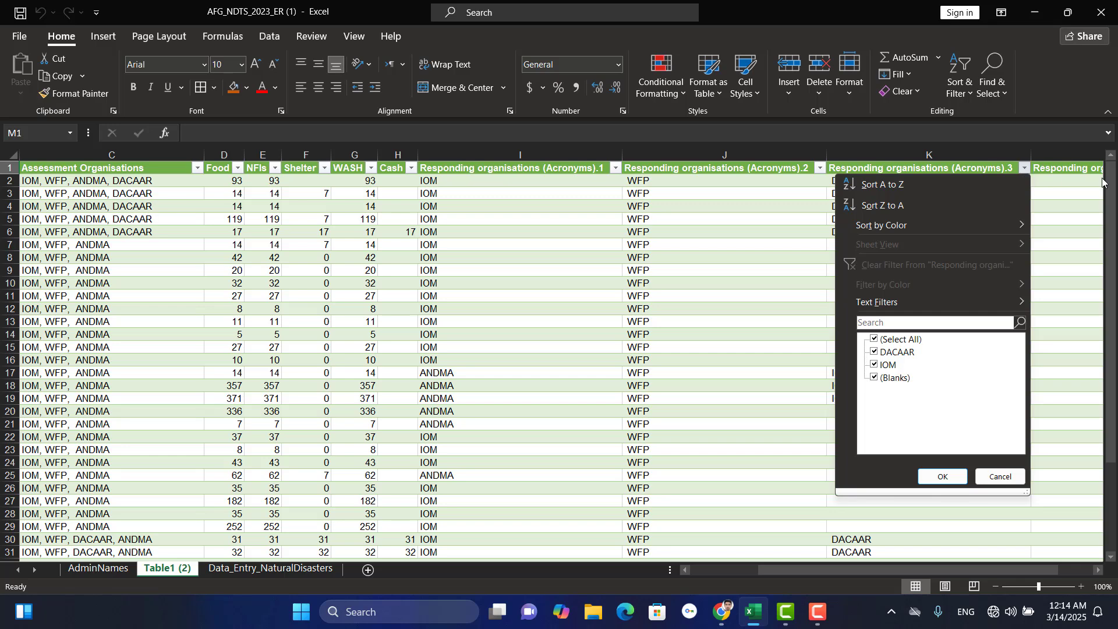
{"action": "left_click", "coordinate": [1027, 171]}
{"action": "left_click_drag", "start_coordinate": [902, 564], "coordinate": [962, 565]}
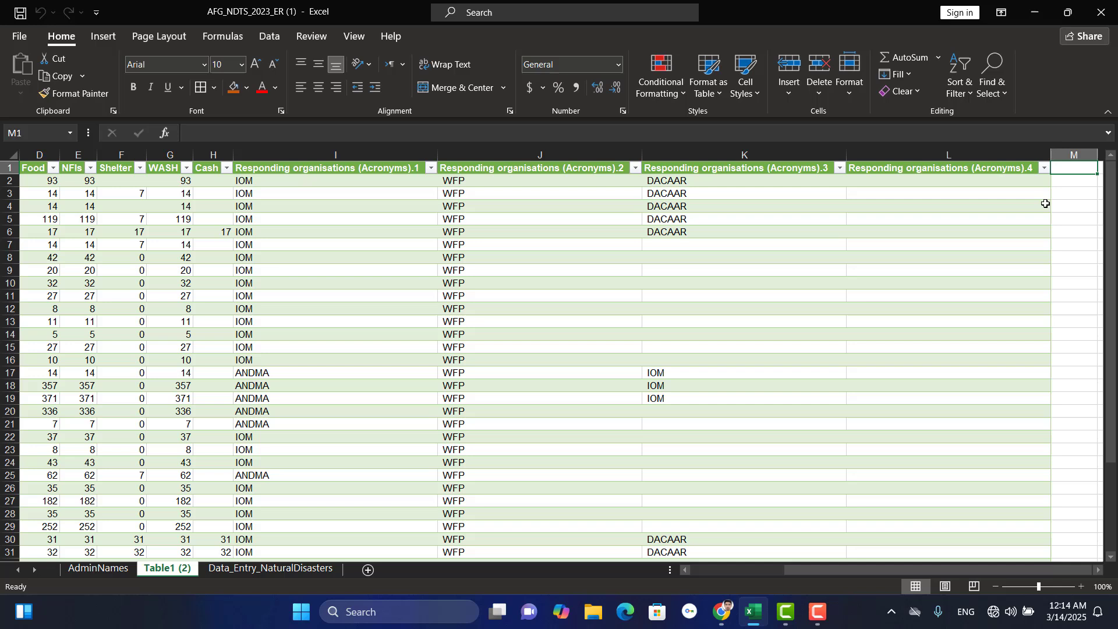
{"action": "left_click", "coordinate": [1046, 169]}
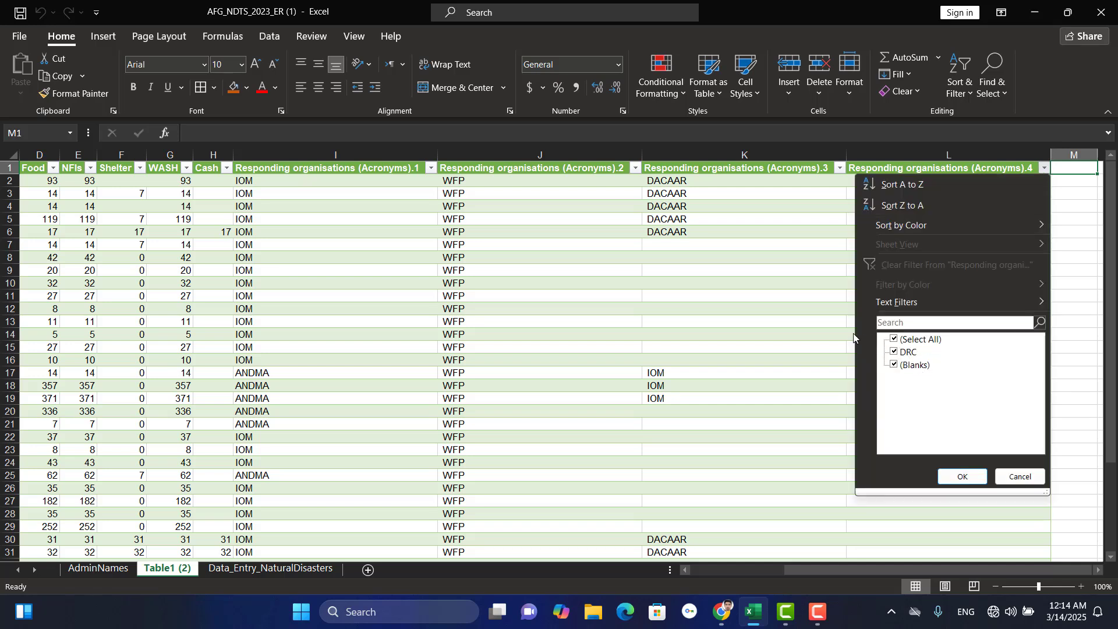
{"action": "left_click", "coordinate": [784, 253]}
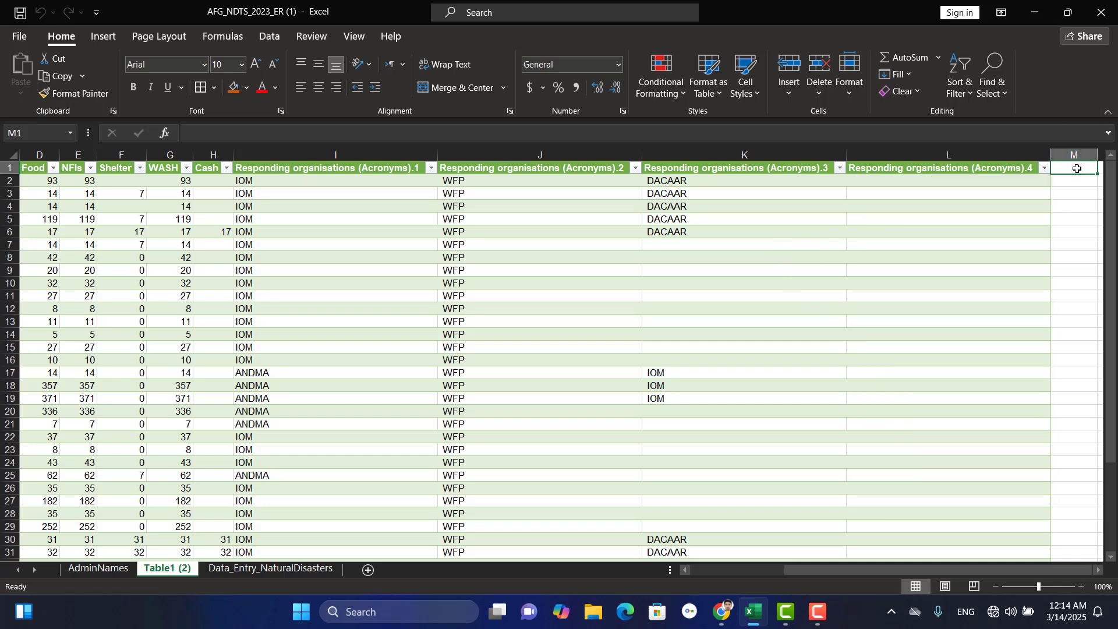
Add five new table columns from M1 to Q1 with the headers IOM, WFP, ANDMA, DACAAR and DRC.
{"action": "type", "text": "i"}
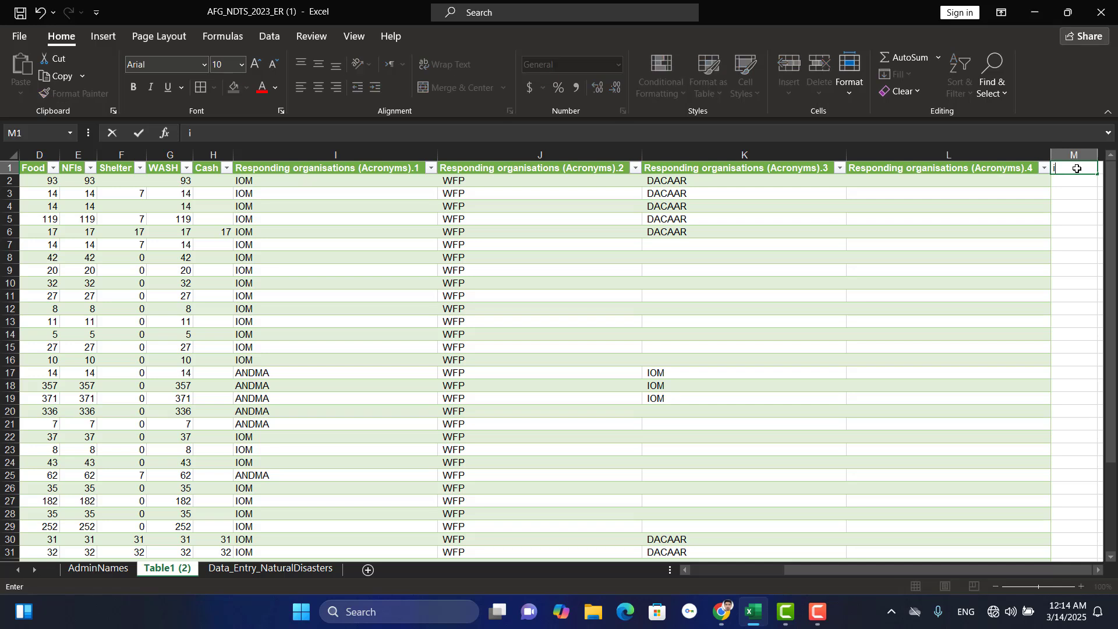
{"action": "type", "text": "OM"}
{"action": "key", "text": "Tab"}
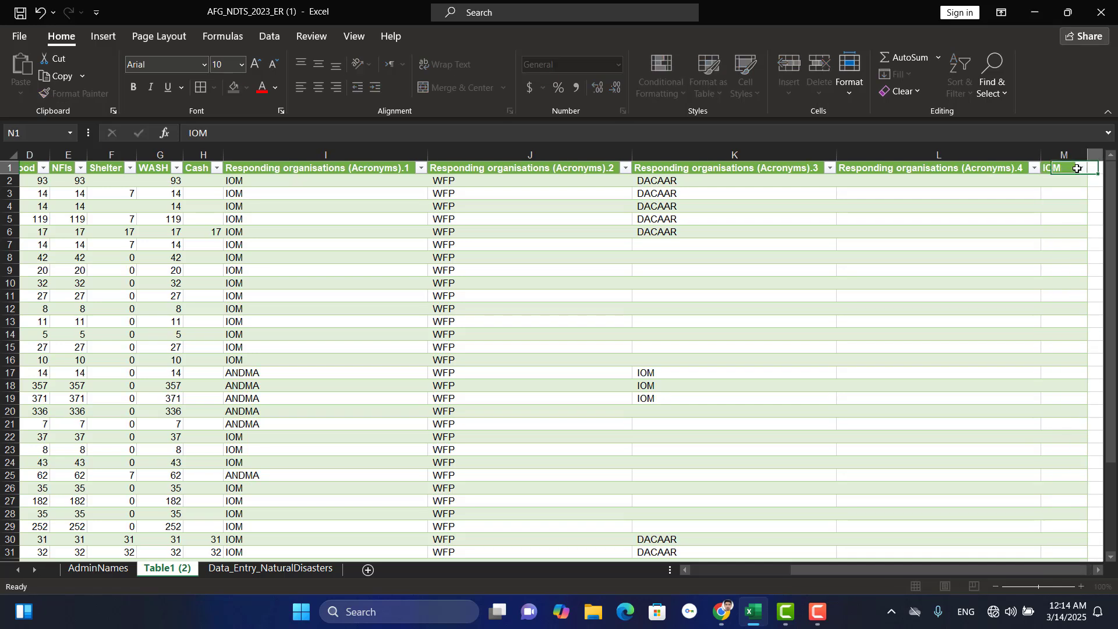
{"action": "type", "text": "W"}
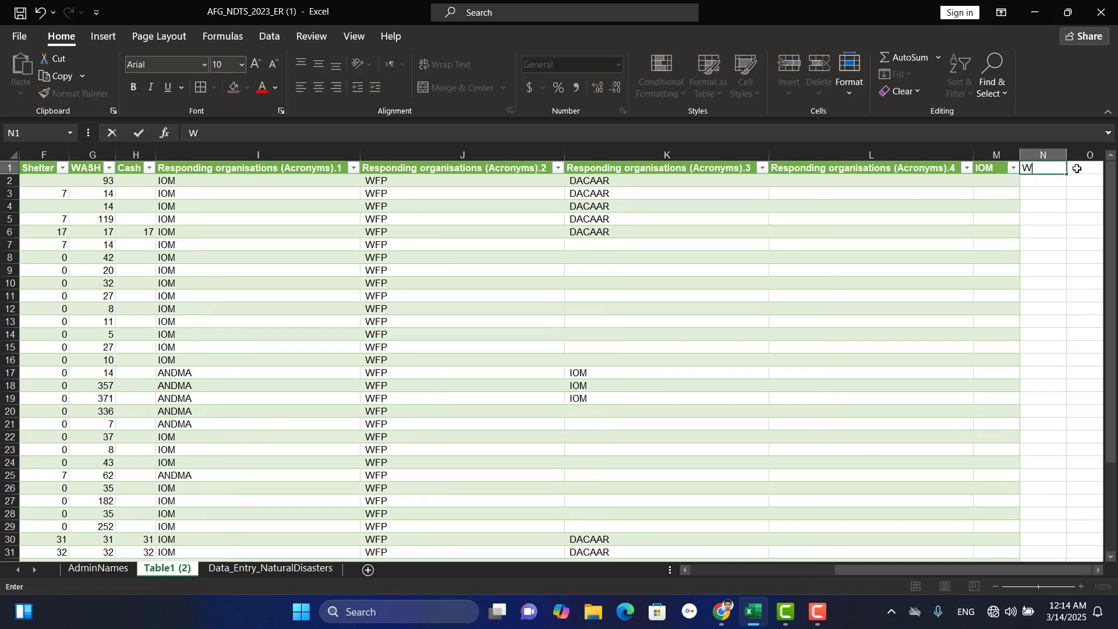
{"action": "type", "text": "FP"}
{"action": "key", "text": "Tab"}
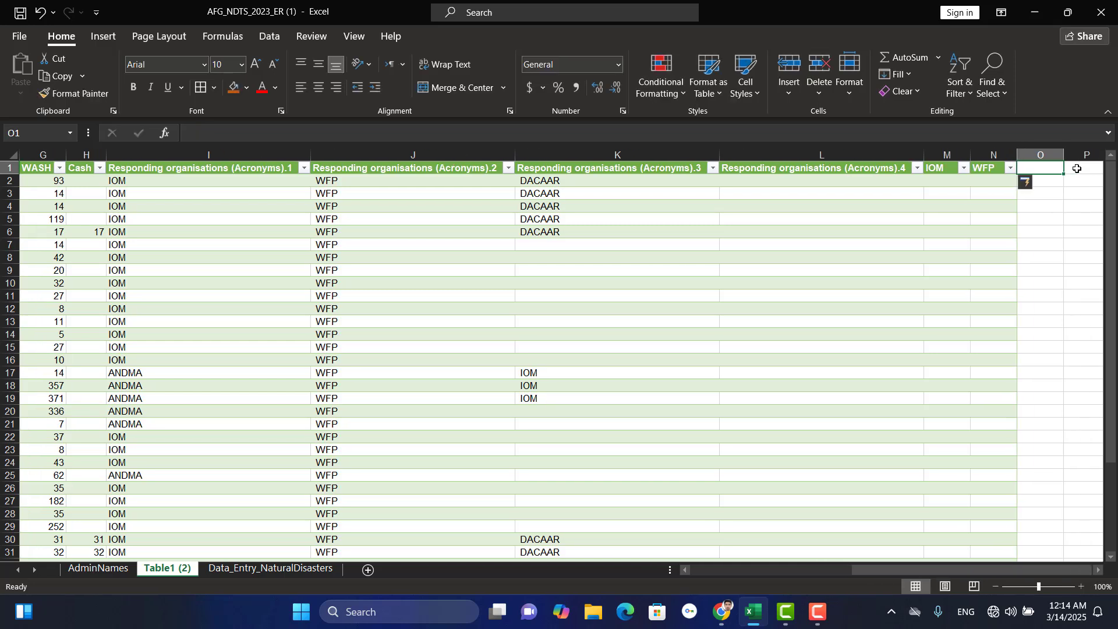
{"action": "type", "text": "ANDMA"}
{"action": "key", "text": "Tab"}
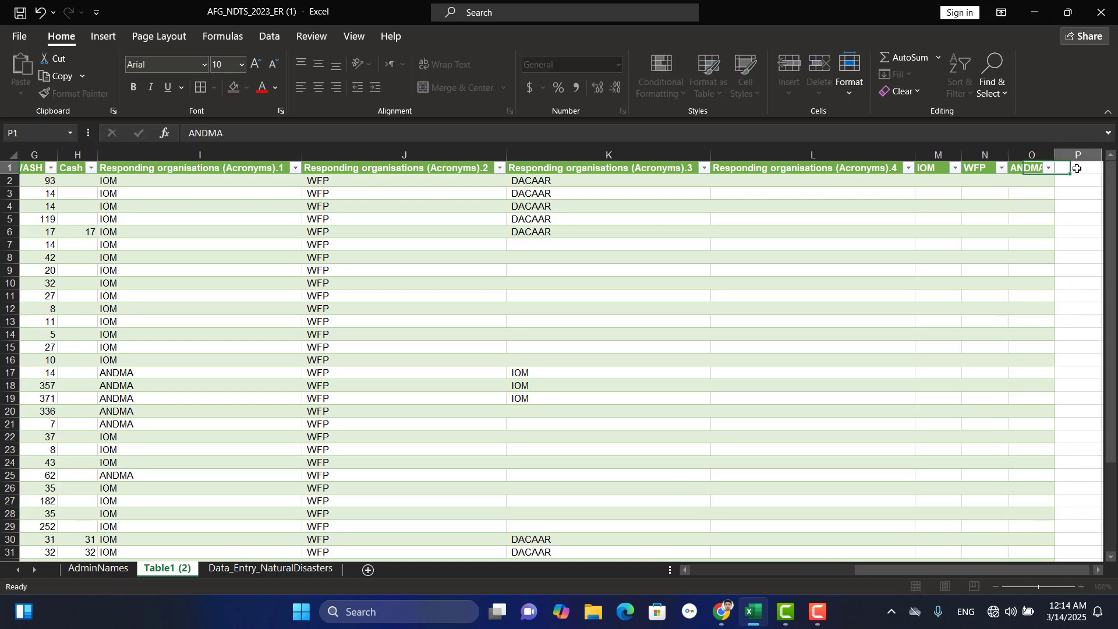
{"action": "type", "text": "DAC"}
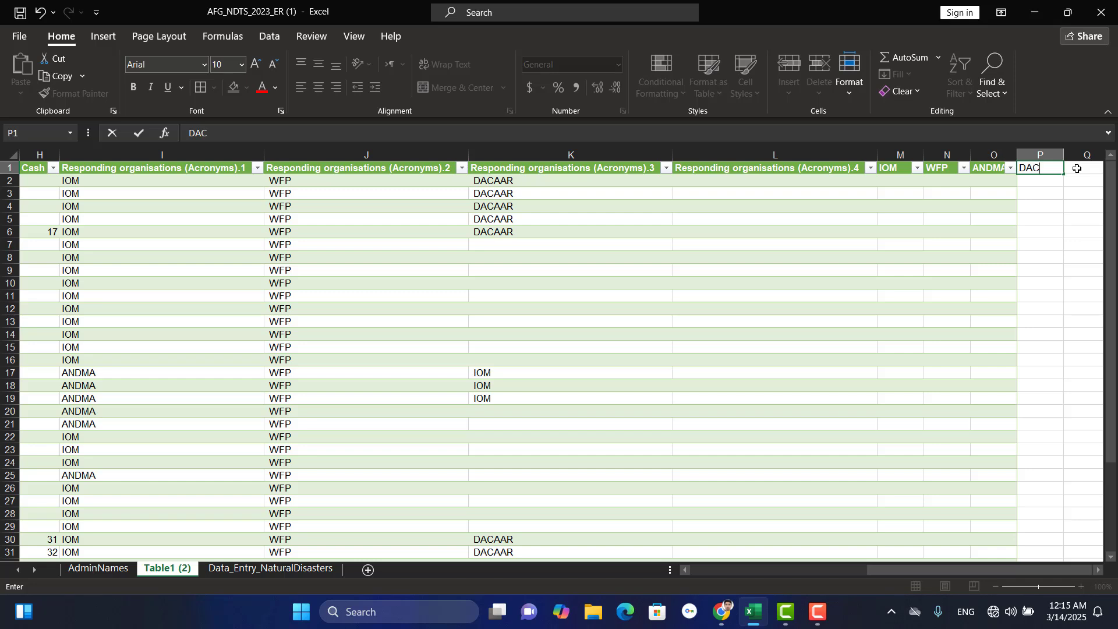
{"action": "type", "text": "AAR"}
{"action": "key", "text": "Tab"}
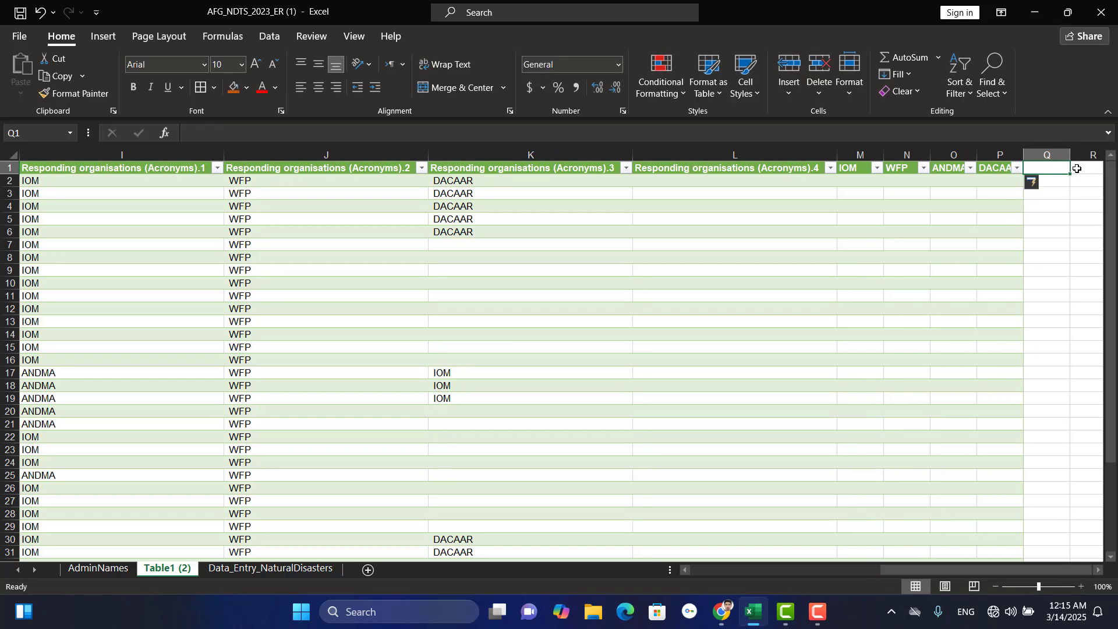
{"action": "type", "text": "D"}
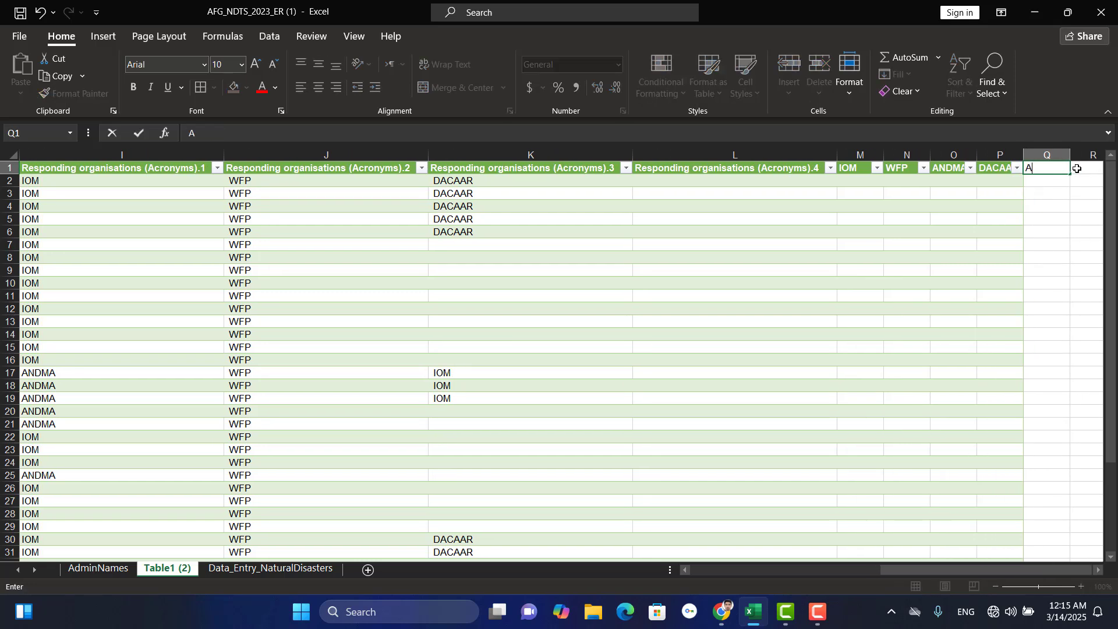
{"action": "type", "text": "RC"}
{"action": "key", "text": "Tab"}
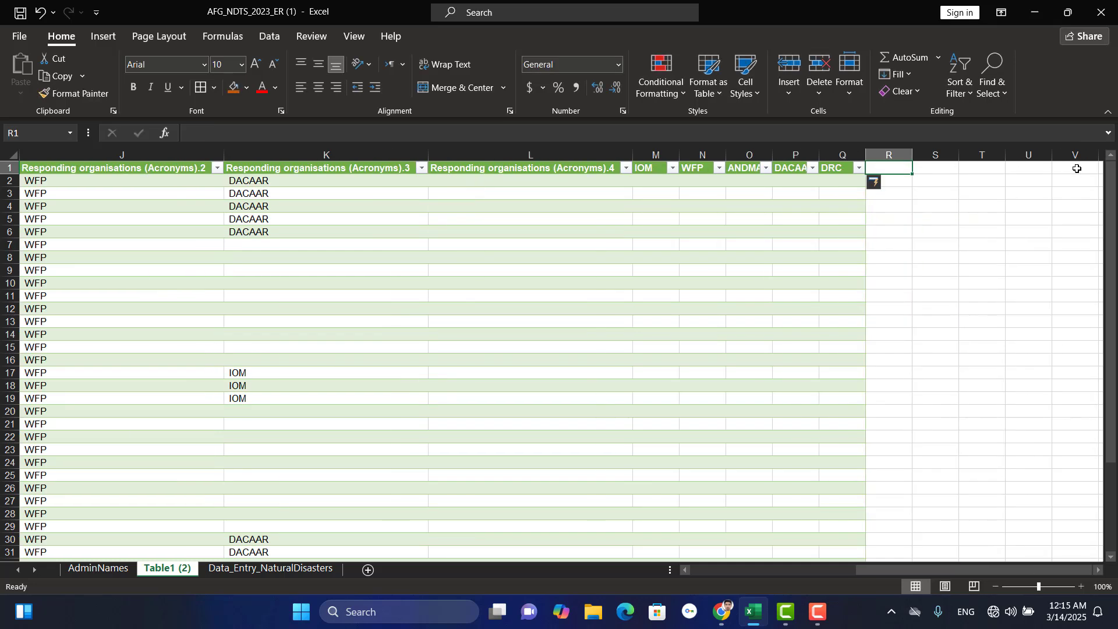
Fill the IOM column with an IF/OR formula returning 1 if any of the row's four Responding organisations cells equals "IOM", otherwise 0.
{"action": "left_click", "coordinate": [663, 186]}
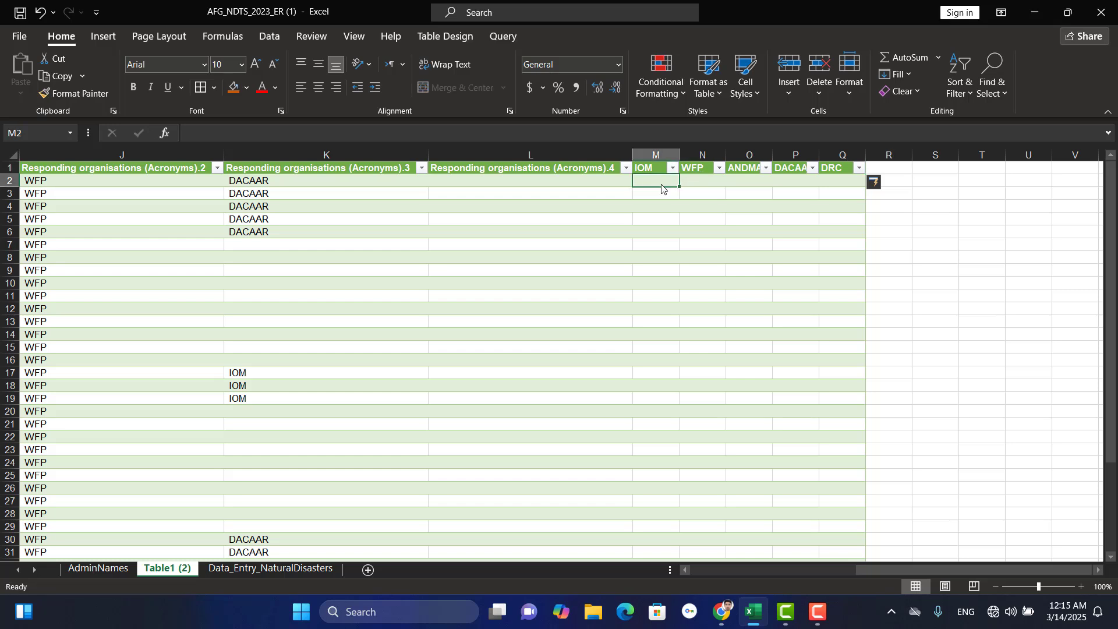
{"action": "type", "text": "=I"}
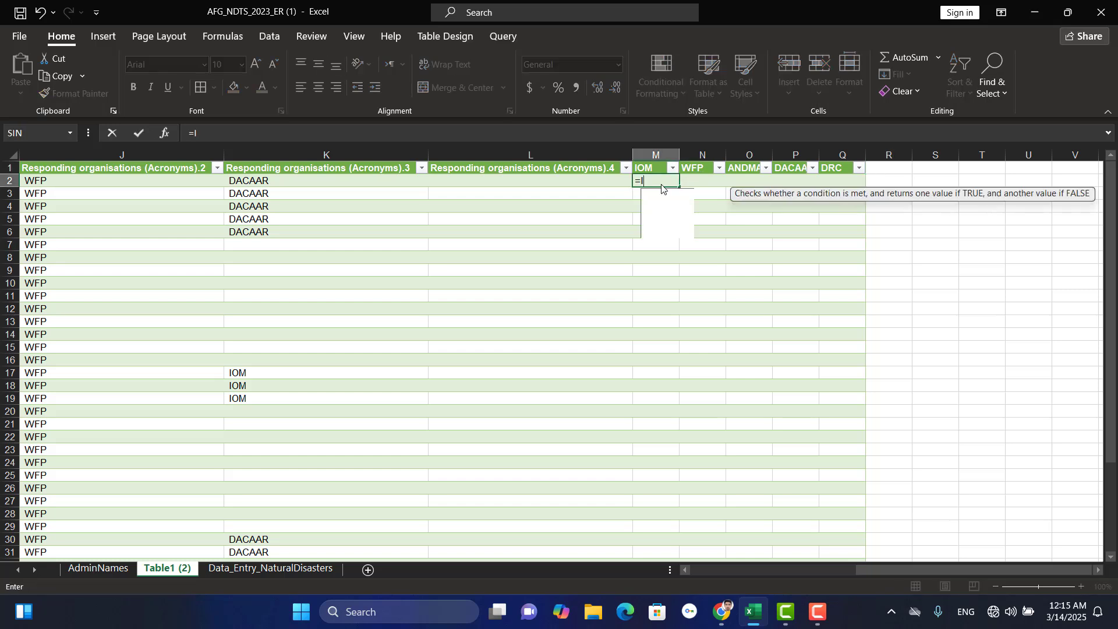
{"action": "type", "text": "F(OR("}
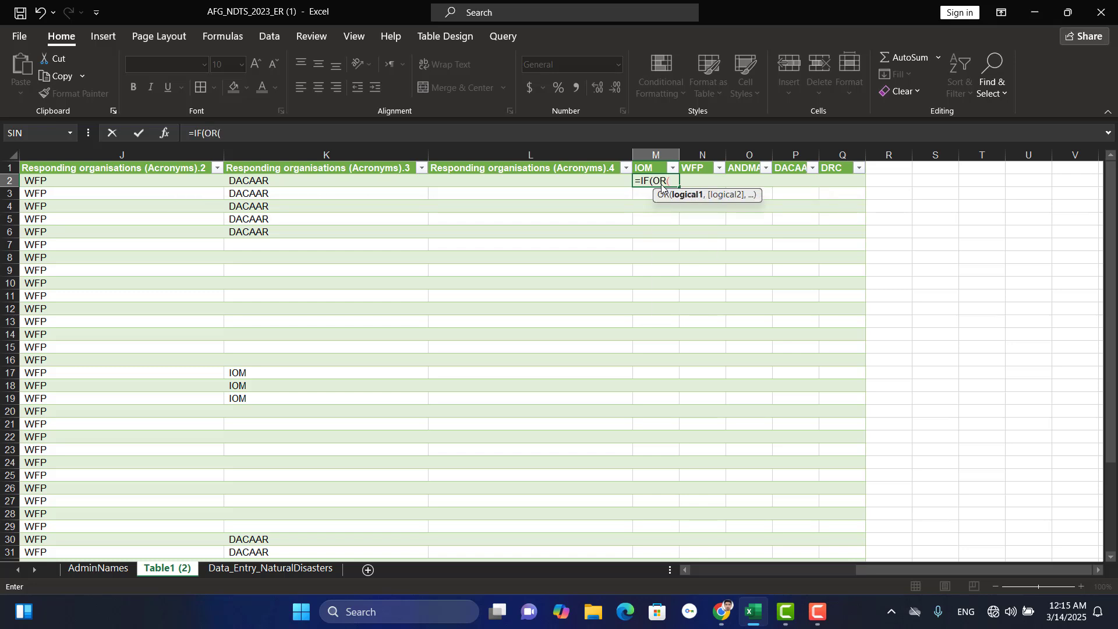
{"action": "left_click_drag", "start_coordinate": [904, 572], "coordinate": [813, 570]}
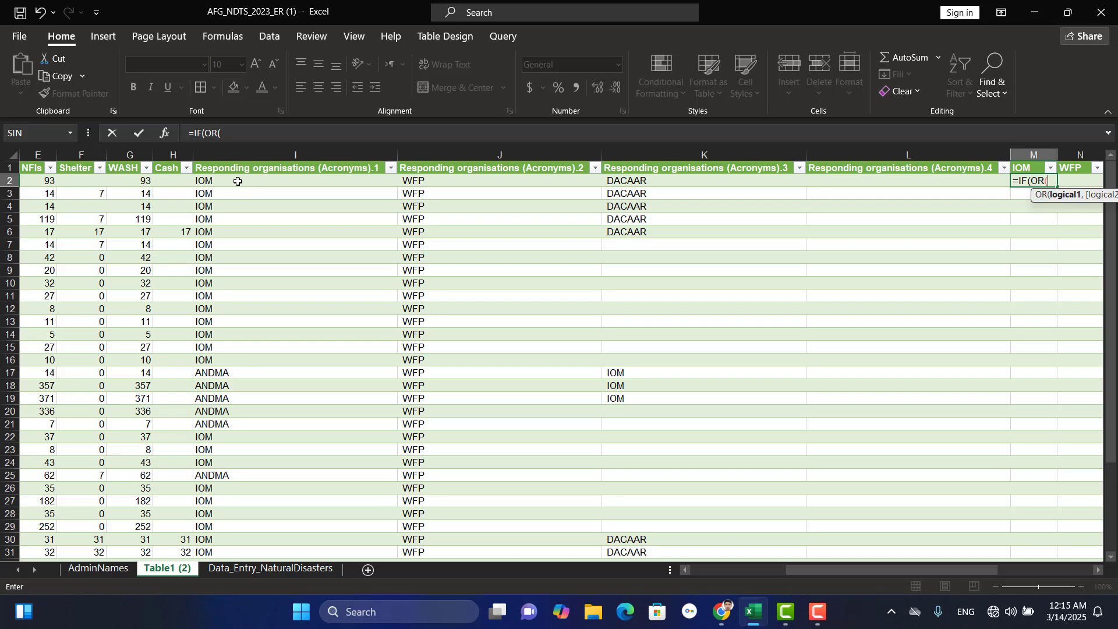
{"action": "left_click_drag", "start_coordinate": [237, 182], "coordinate": [837, 176]}
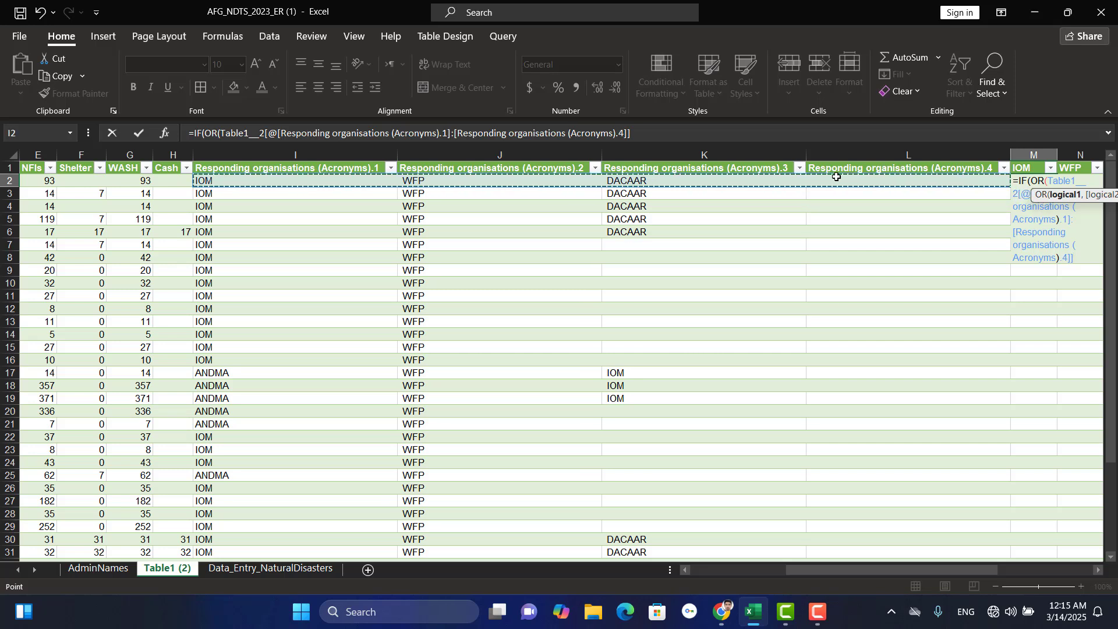
{"action": "left_click", "coordinate": [692, 129]}
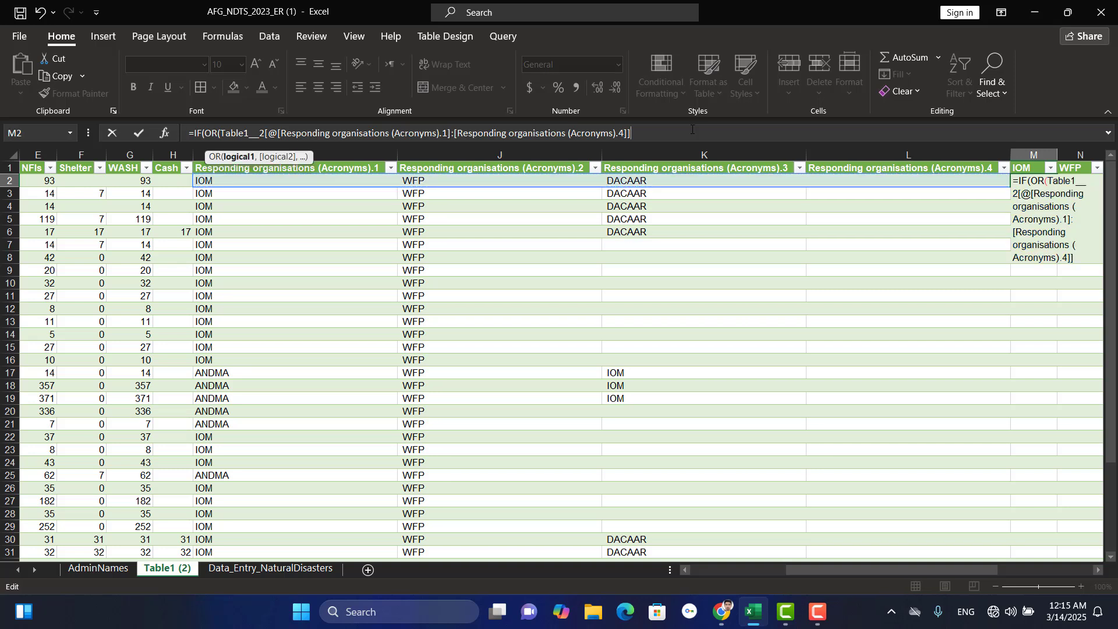
{"action": "type", "text": "=\"I"}
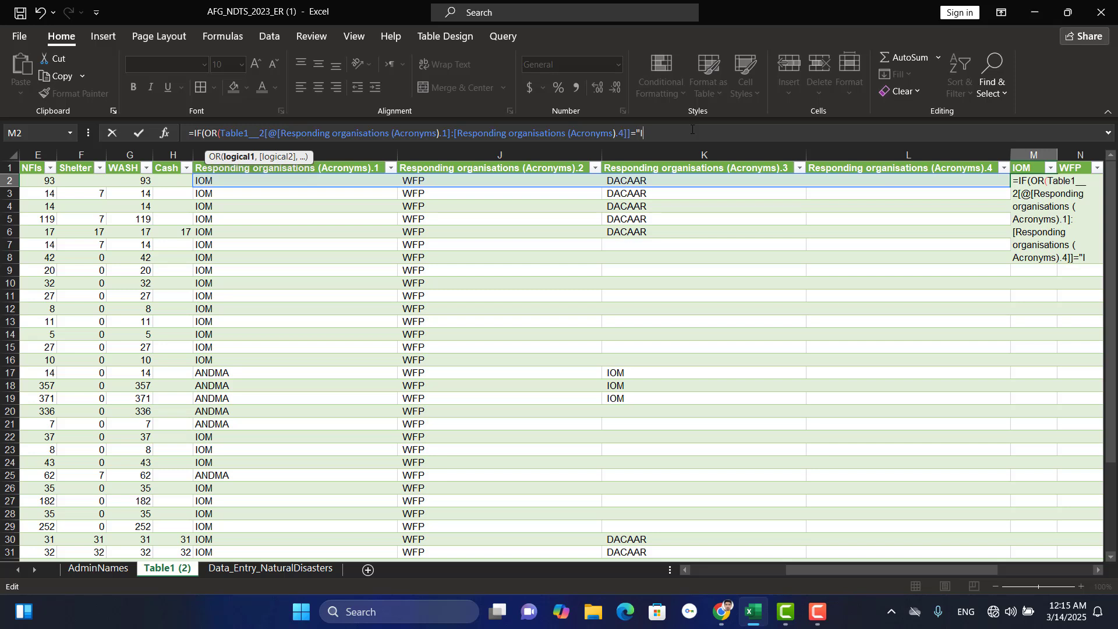
{"action": "type", "text": "OM\","}
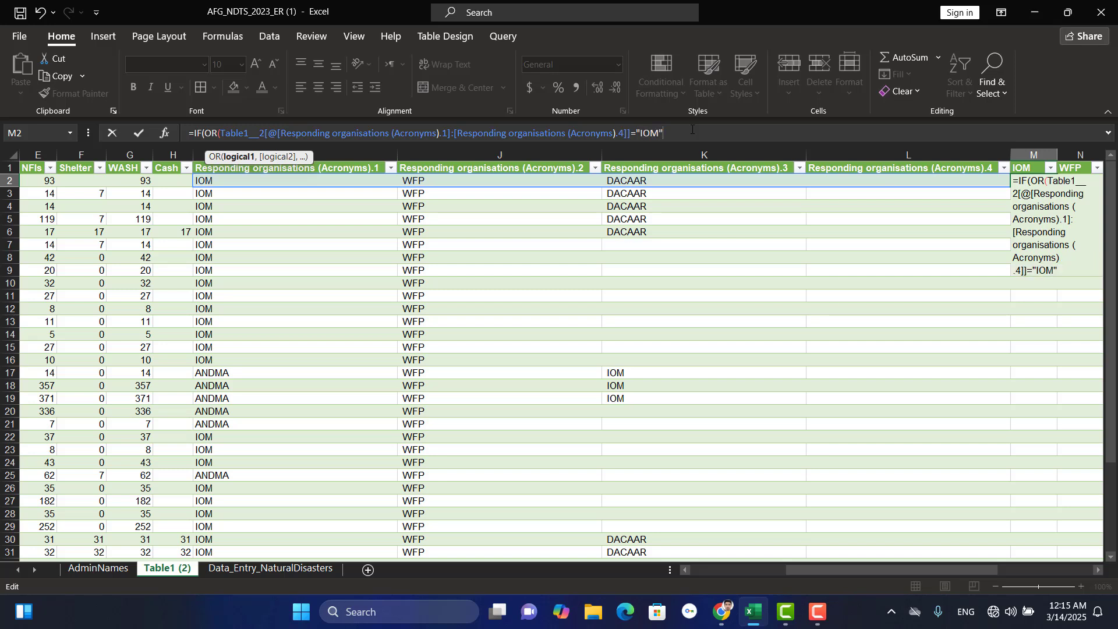
{"action": "key", "text": "BackSpace"}
{"action": "type", "text": "),1"}
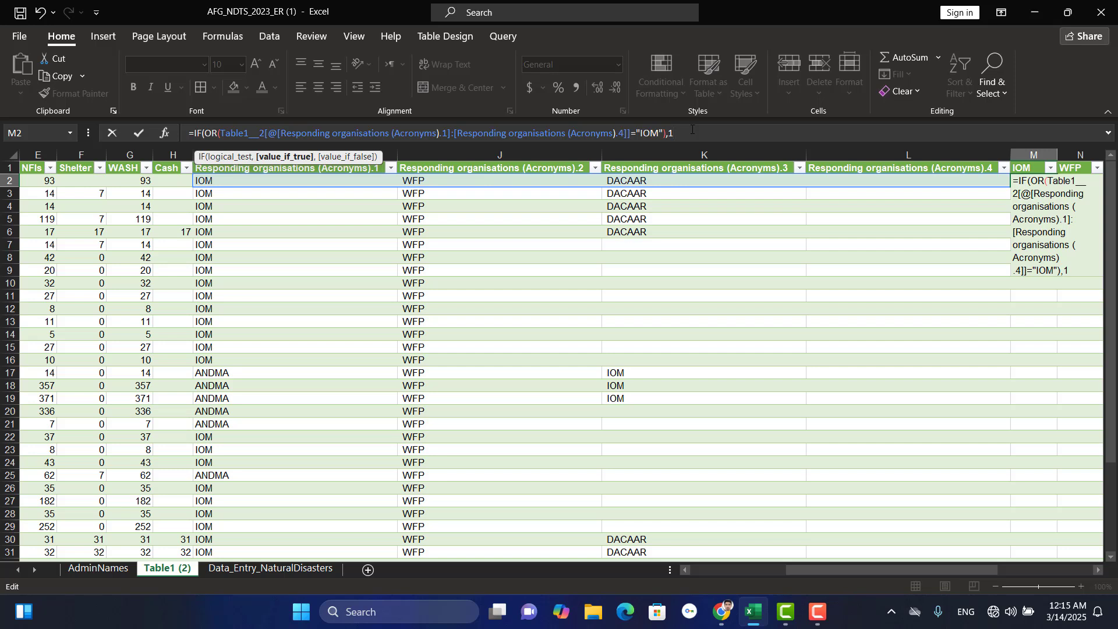
{"action": "type", "text": ","}
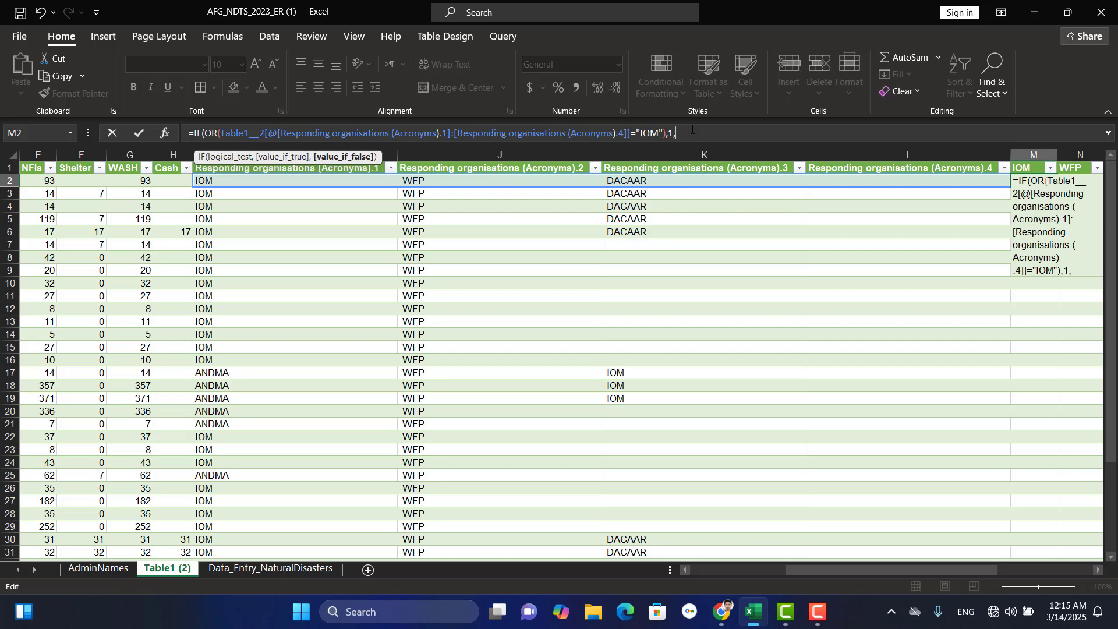
{"action": "type", "text": "0)"}
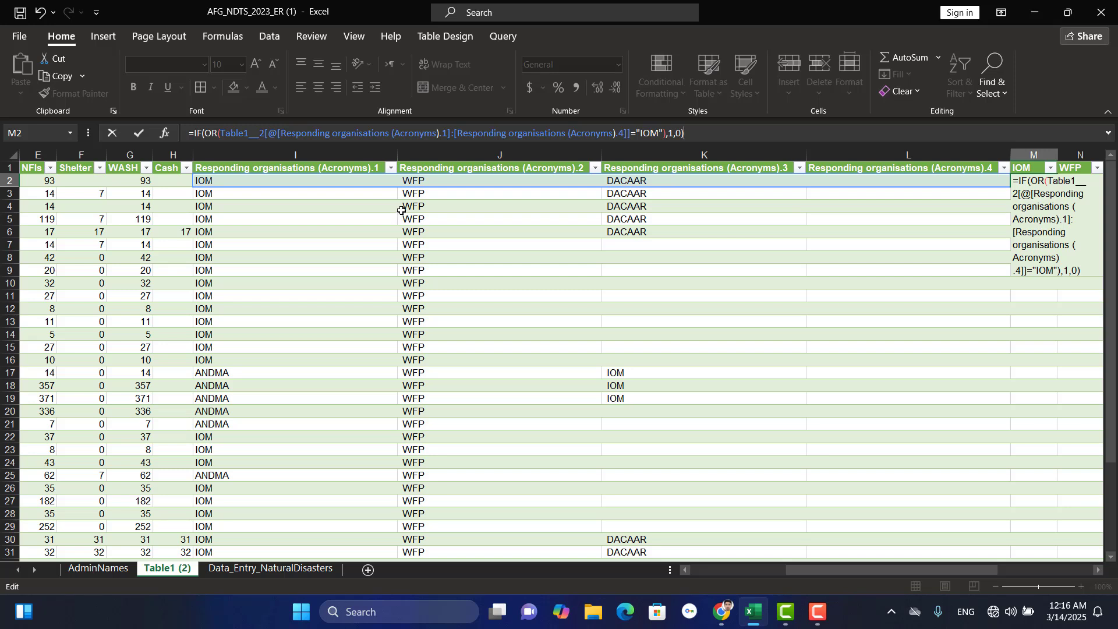
{"action": "key", "text": "Tab"}
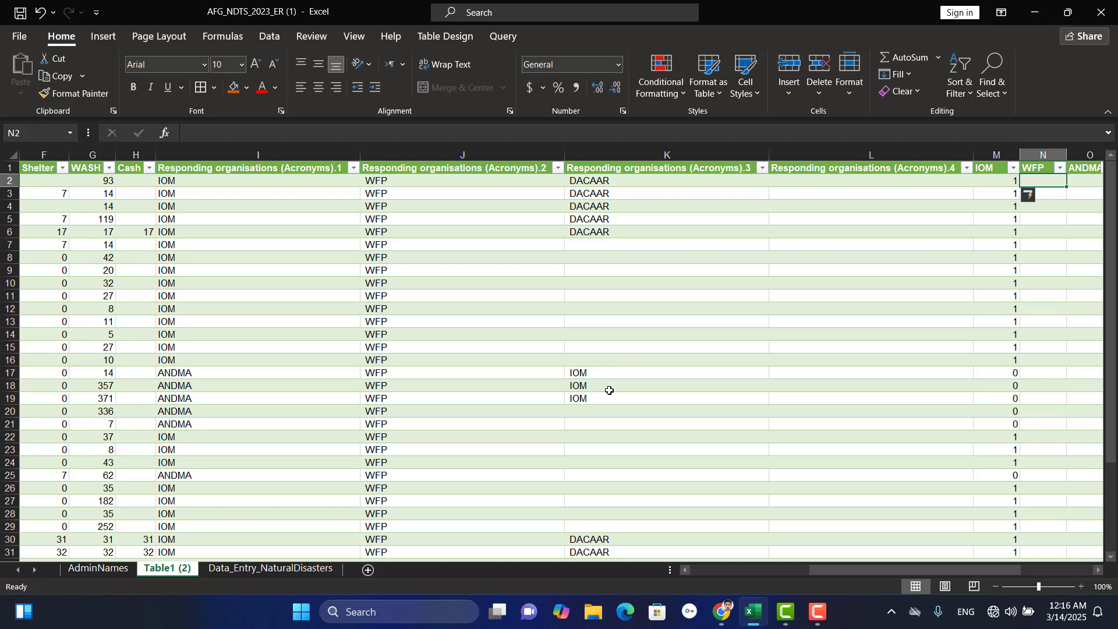
Insert a helper column before Responding organisations (Acronyms).4 and fill it with the TRIM of Responding organisations (Acronyms).3.
{"action": "left_click", "coordinate": [822, 152]}
{"action": "key", "text": "ctrl+shift+plus"}
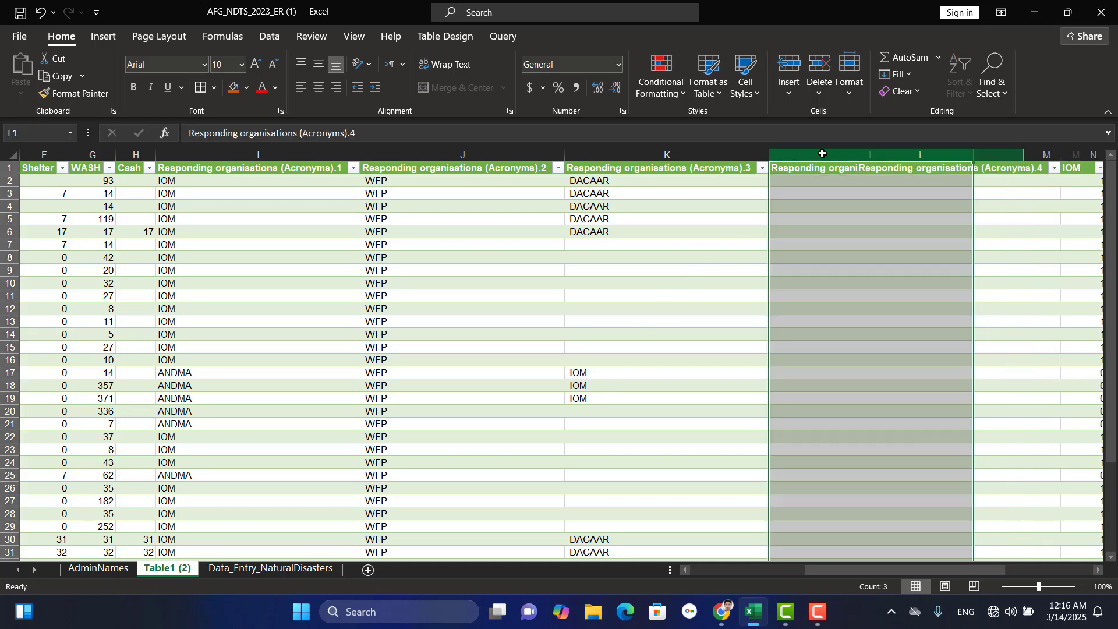
{"action": "left_click", "coordinate": [830, 185]}
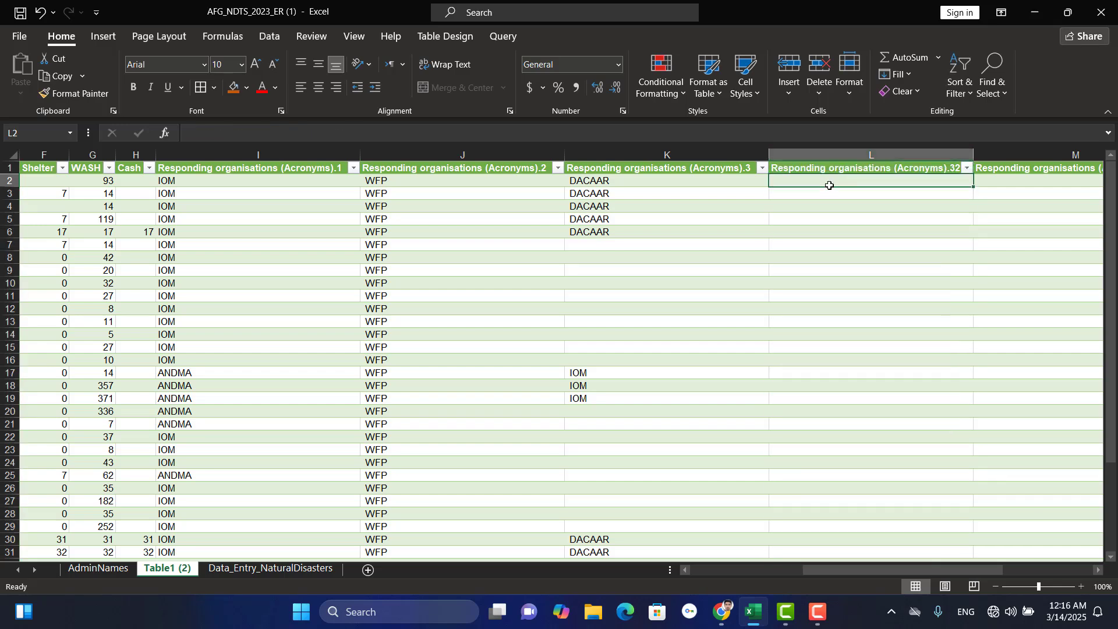
{"action": "type", "text": "=TRO"}
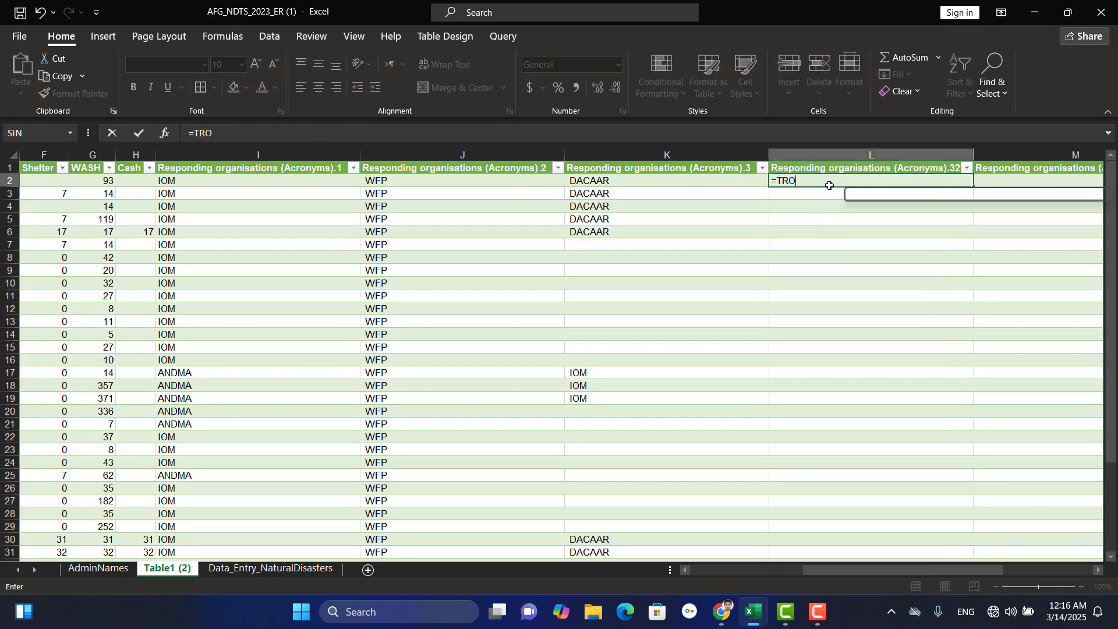
{"action": "key", "text": "BackSpace"}
{"action": "key", "text": "BackSpace"}
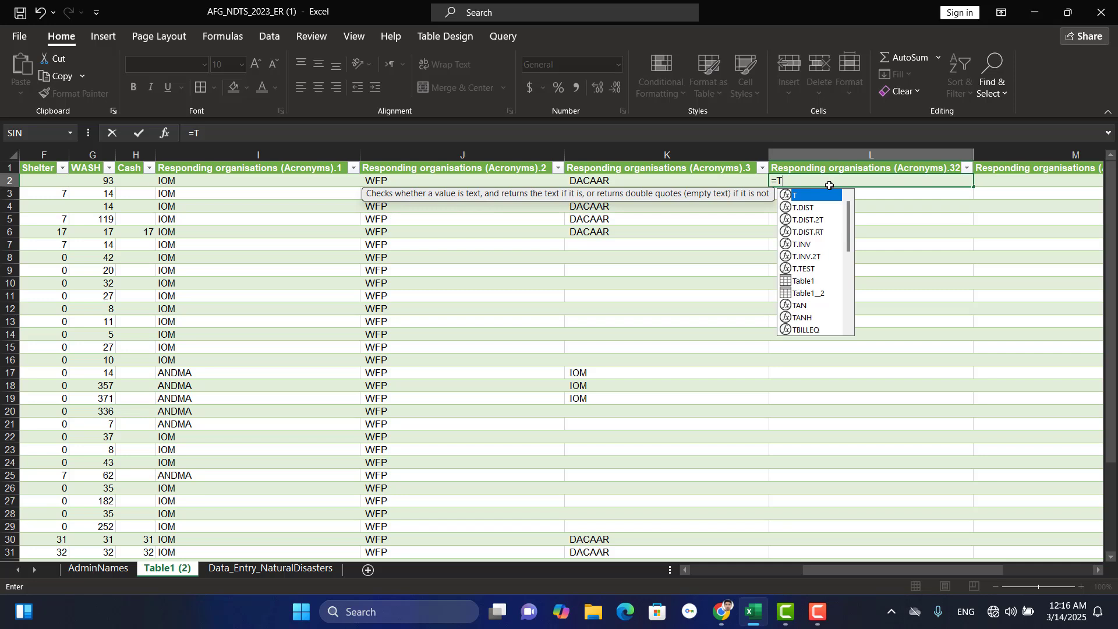
{"action": "type", "text": "RIM("}
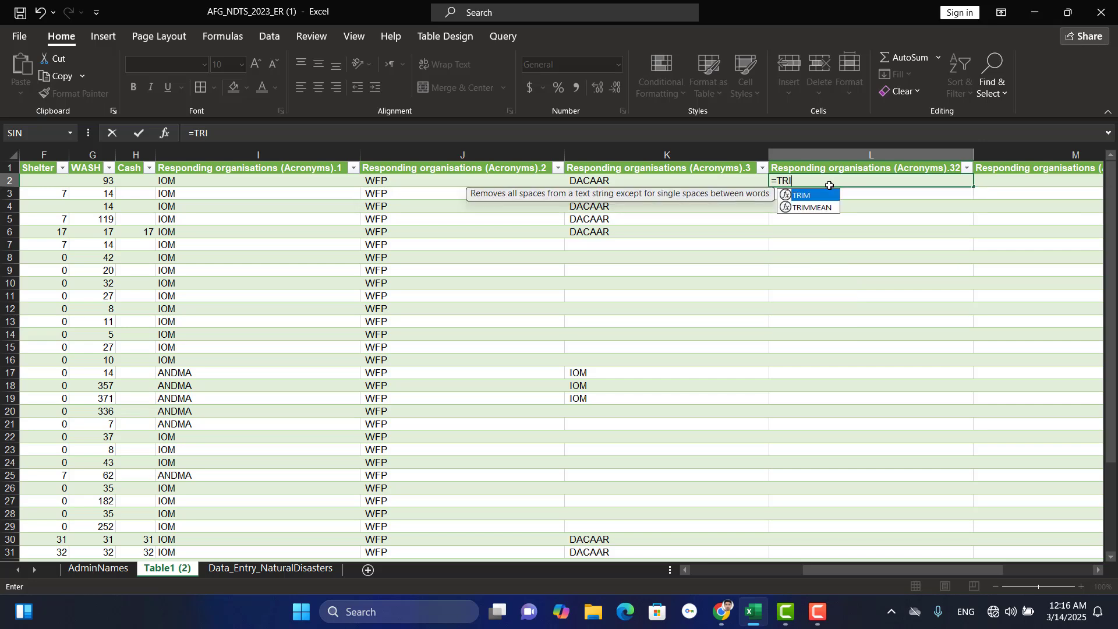
{"action": "left_click", "coordinate": [647, 180]}
{"action": "key", "text": "Tab"}
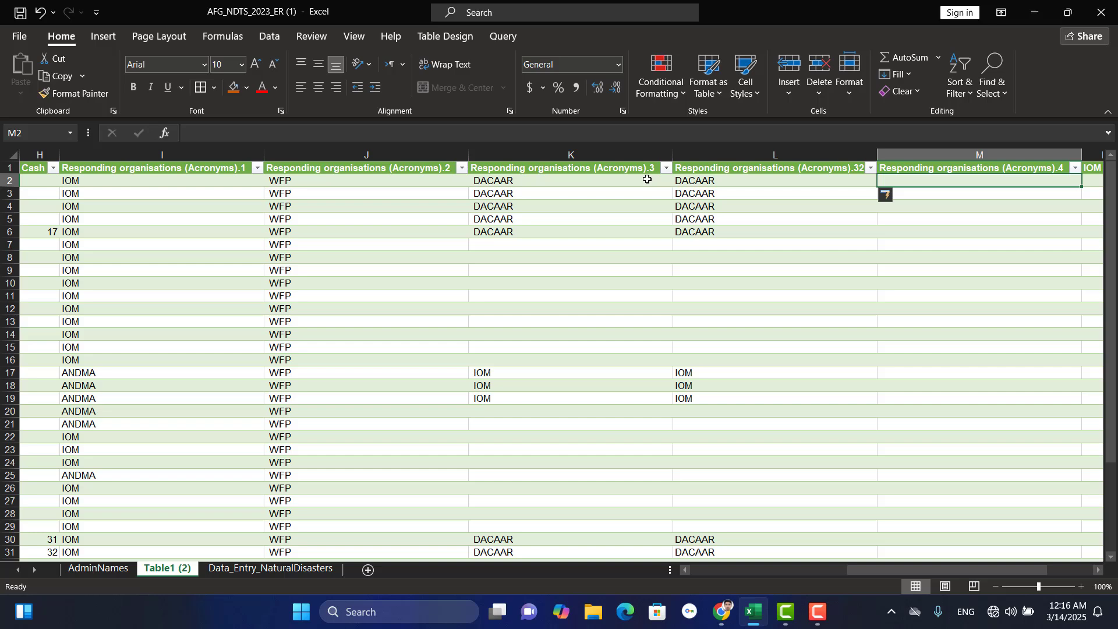
Paste the helper column's trimmed results as values over Responding organisations (Acronyms).3, and delete the helper column L.
{"action": "left_click", "coordinate": [756, 180]}
{"action": "key", "text": "ctrl+shift+Down"}
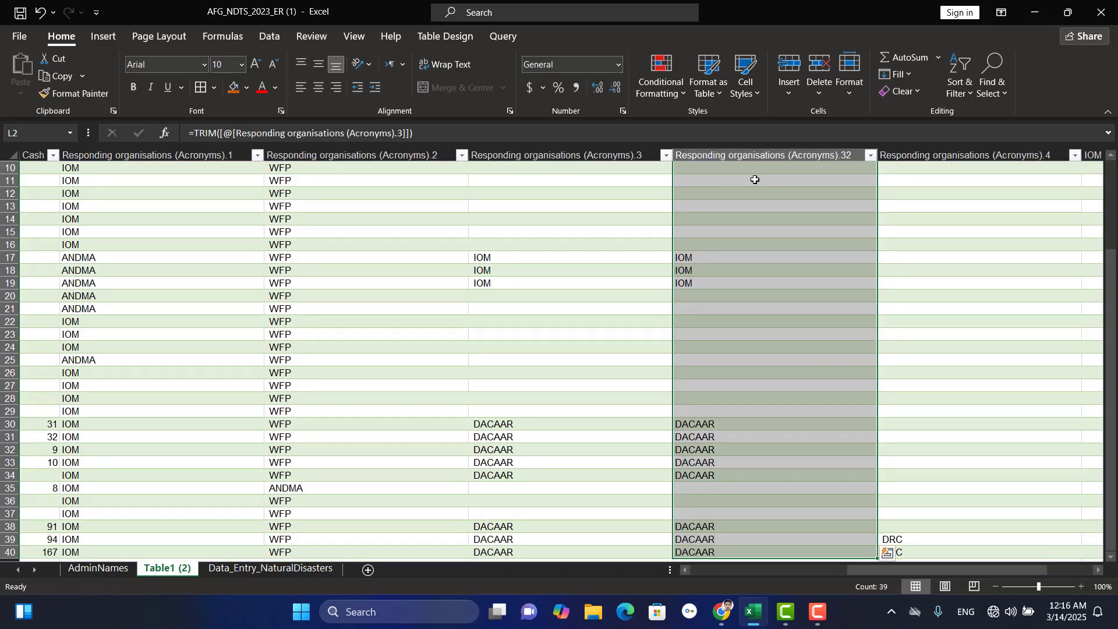
{"action": "key", "text": "ctrl+c"}
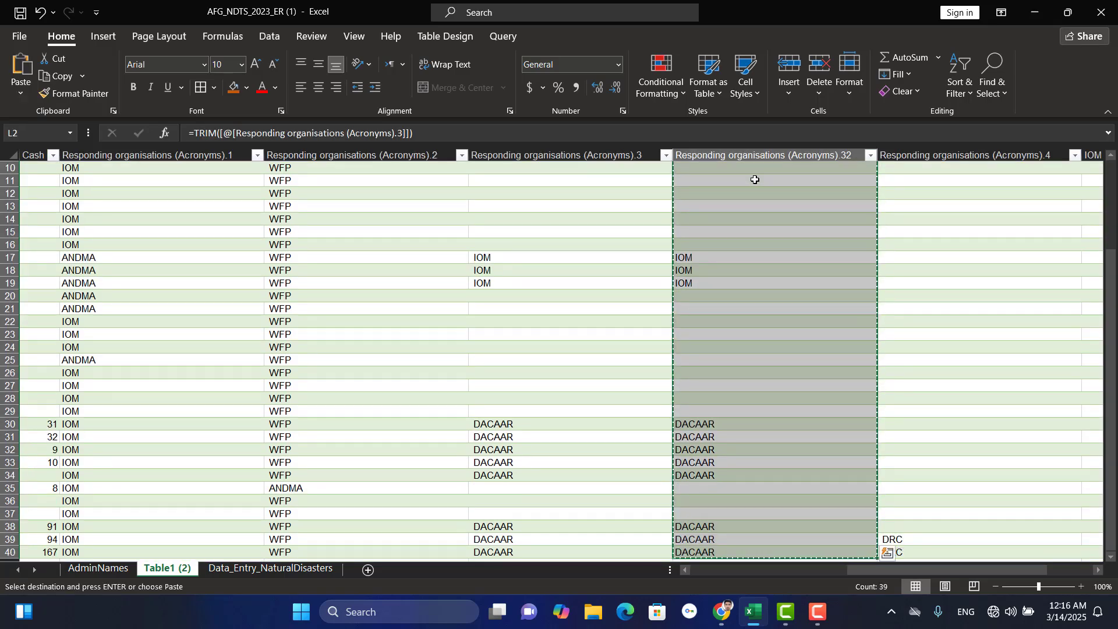
{"action": "scroll", "coordinate": [756, 180], "scroll_direction": "up", "scroll_amount": 3}
{"action": "left_click", "coordinate": [755, 180]}
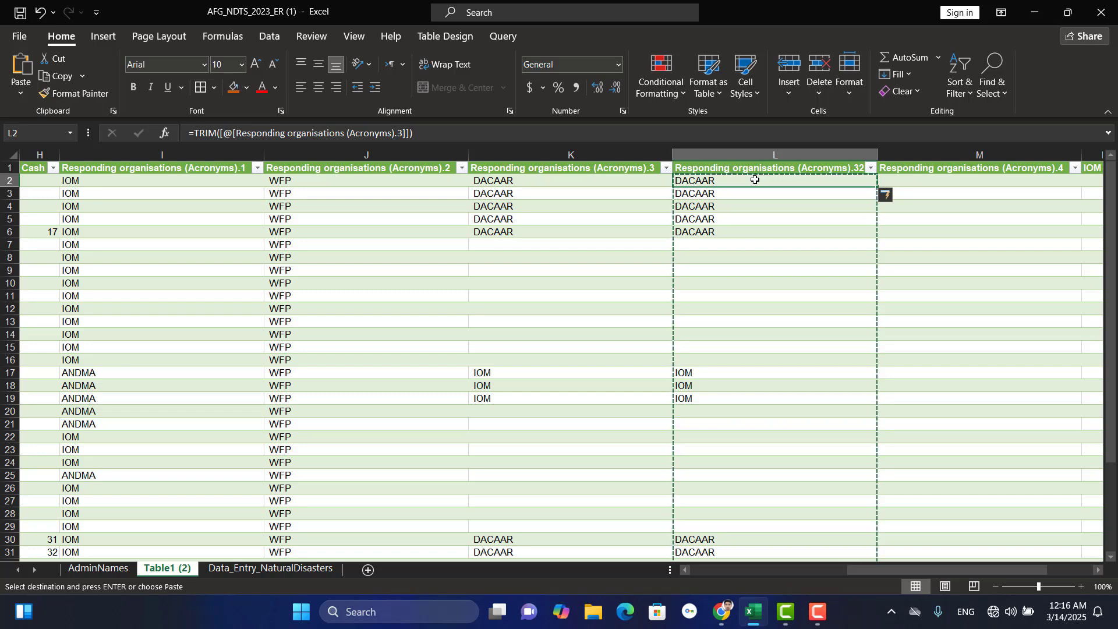
{"action": "right_click", "coordinate": [559, 180]}
{"action": "left_click", "coordinate": [618, 230]}
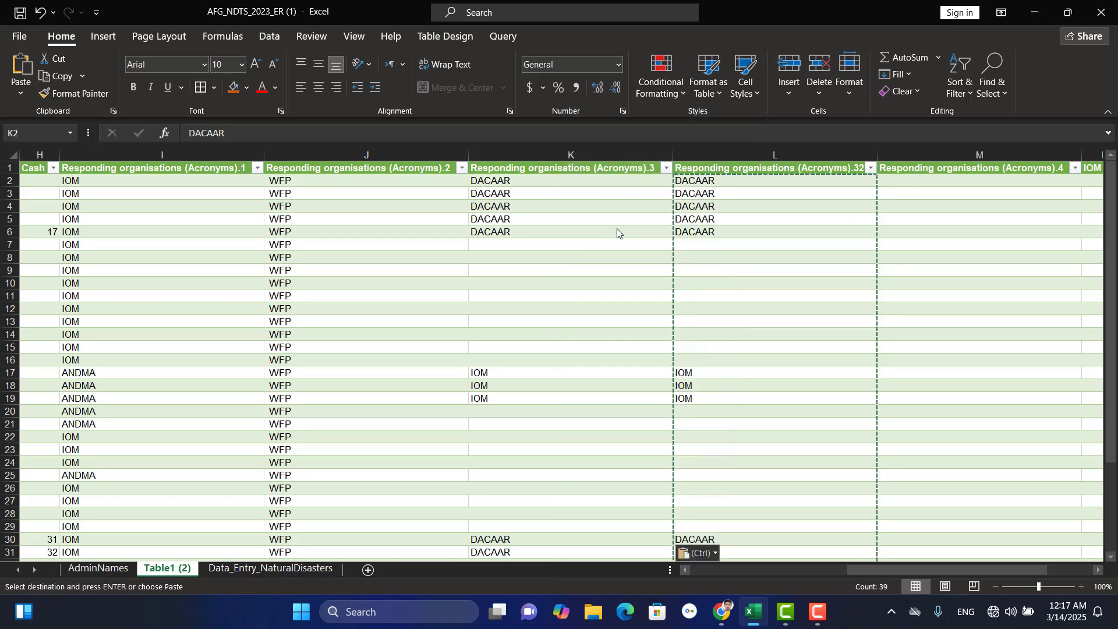
{"action": "left_click", "coordinate": [758, 156]}
{"action": "key", "text": "ctrl+minus"}
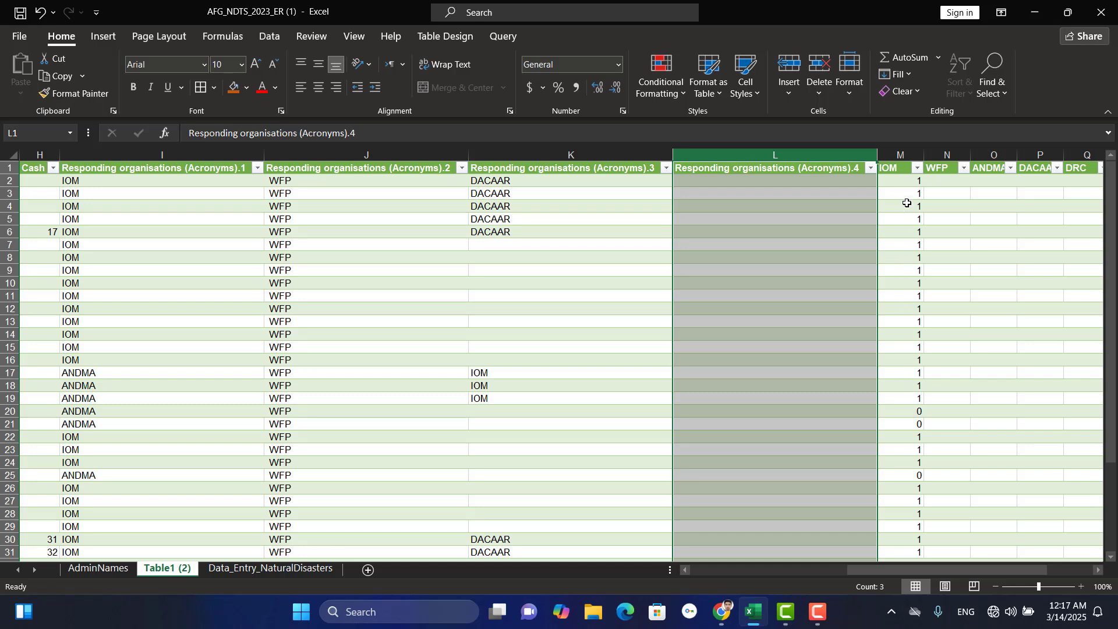
{"action": "left_click", "coordinate": [950, 184]}
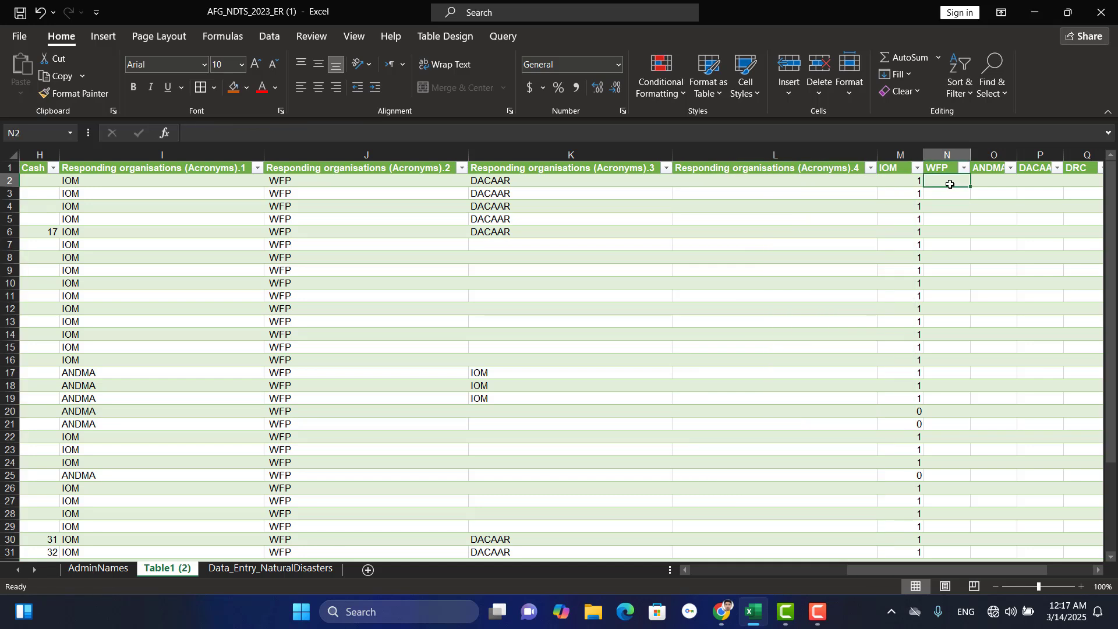
{"action": "type", "text": "="}
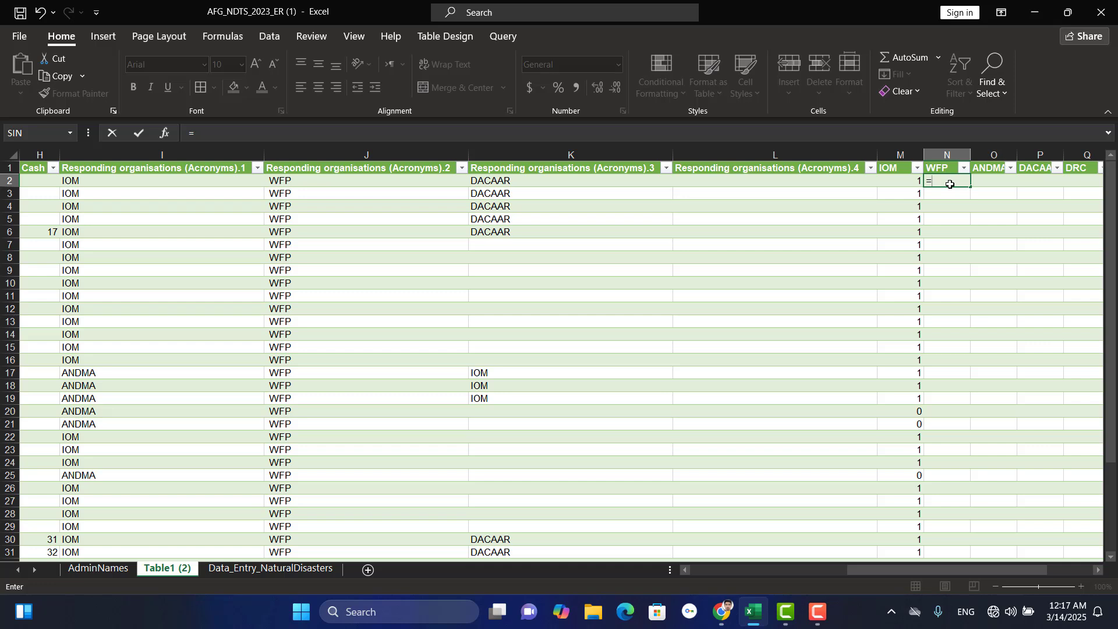
{"action": "type", "text": "IF(OR("}
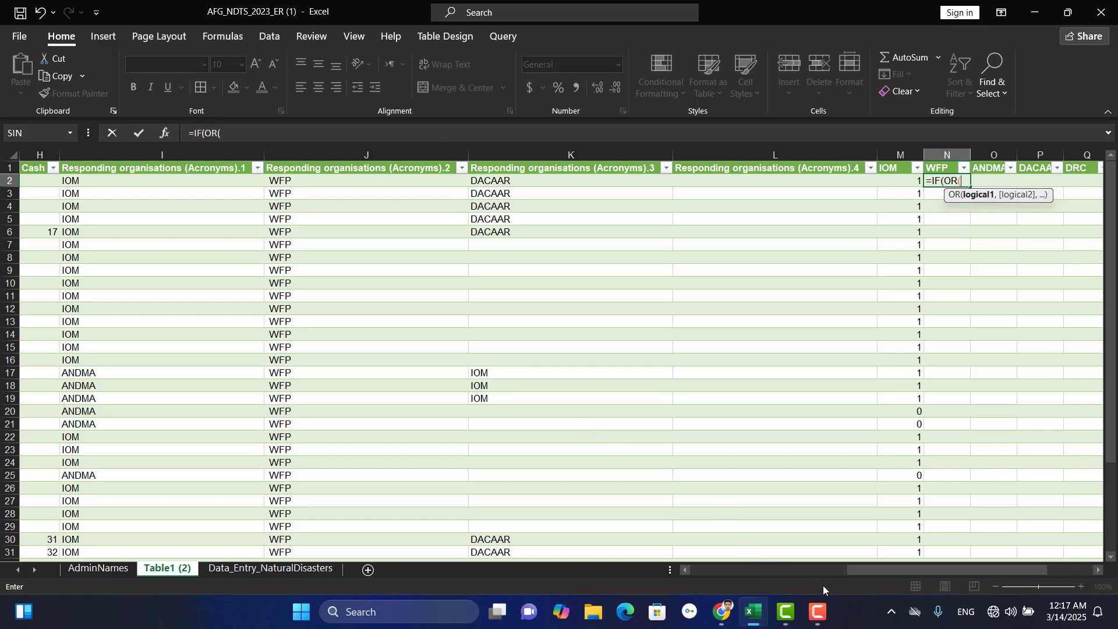
{"action": "mouse_move", "coordinate": [879, 574]}
{"action": "left_mouse_down"}
{"action": "mouse_move", "coordinate": [830, 569]}
{"action": "mouse_move", "coordinate": [860, 571]}
{"action": "left_mouse_up"}
{"action": "key", "text": "BackSpace"}
{"action": "key", "text": "BackSpace"}
{"action": "key", "text": "BackSpace"}
{"action": "key", "text": "BackSpace"}
{"action": "key", "text": "BackSpace"}
{"action": "key", "text": "BackSpace"}
{"action": "key", "text": "BackSpace"}
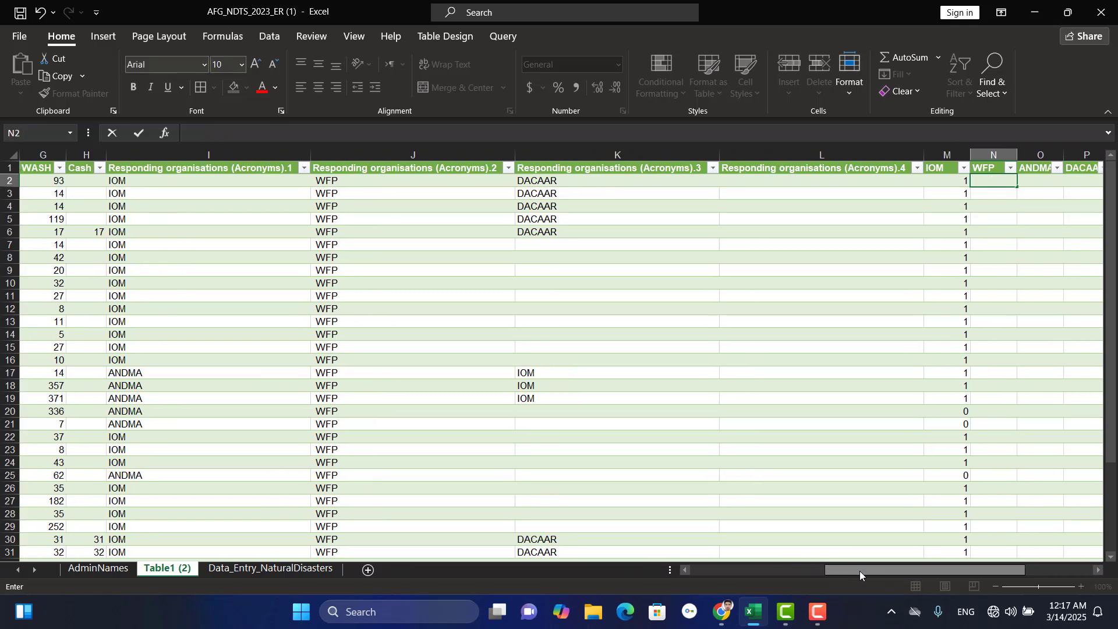
Copy the IOM indicator formula from M2 across to N2:Q2 for the WFP, ANDMA, DACAAR and DRC columns.
{"action": "left_click", "coordinate": [959, 183]}
{"action": "left_click_drag", "start_coordinate": [971, 186], "coordinate": [863, 188]}
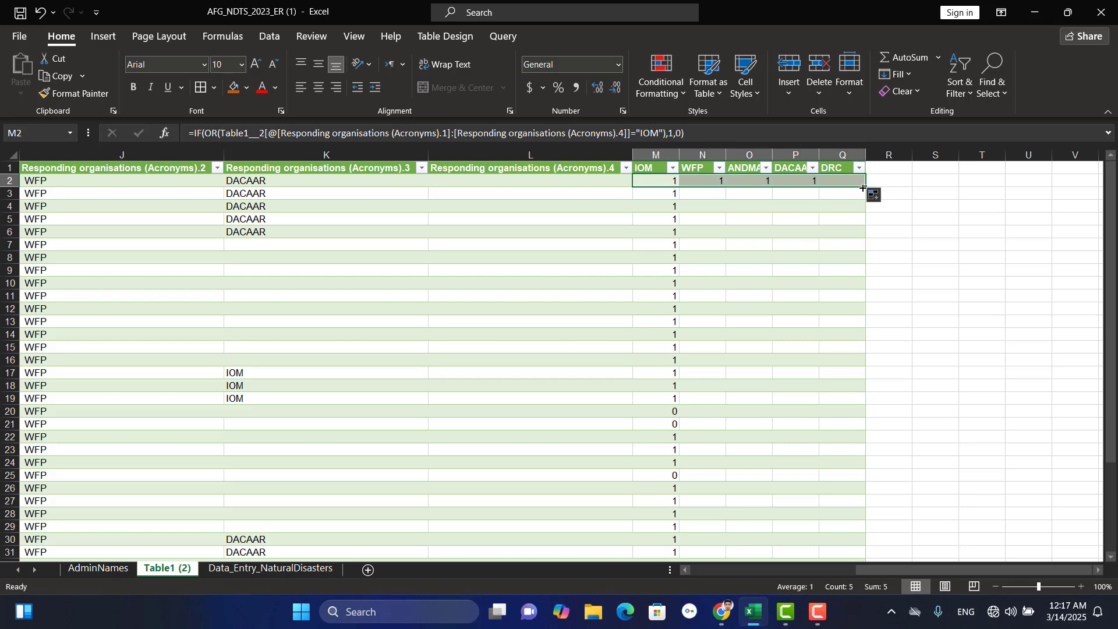
Change the criterion in the WFP column's copied formula to "WFP".
{"action": "left_click", "coordinate": [722, 179]}
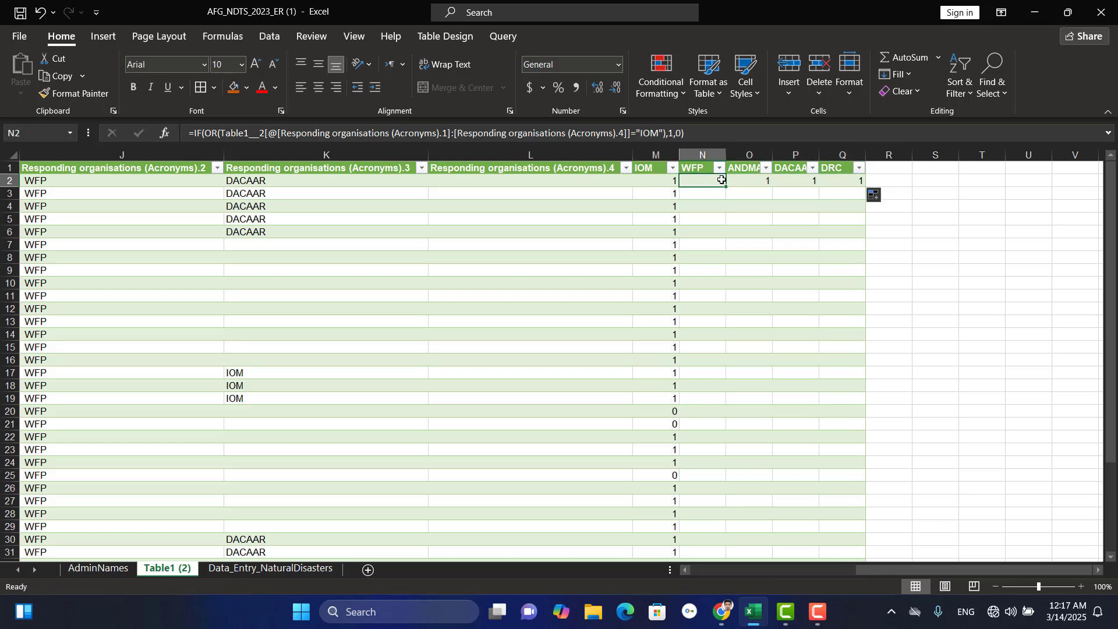
{"action": "left_click", "coordinate": [663, 133]}
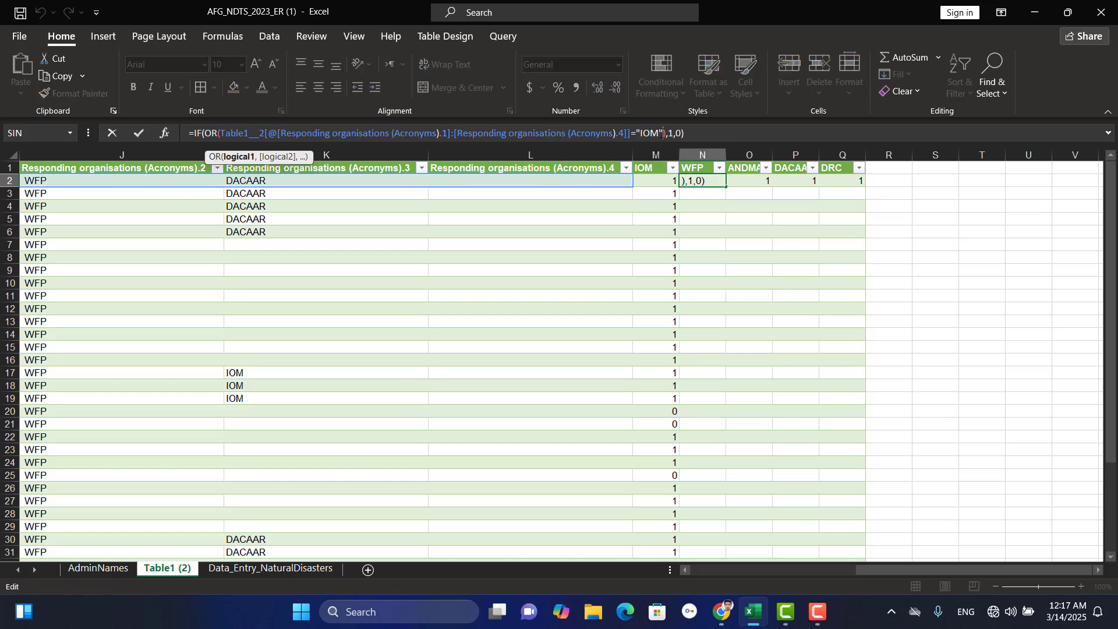
{"action": "left_click", "coordinate": [659, 133]}
{"action": "key", "text": "BackSpace"}
{"action": "key", "text": "BackSpace"}
{"action": "key", "text": "BackSpace"}
{"action": "type", "text": "W"}
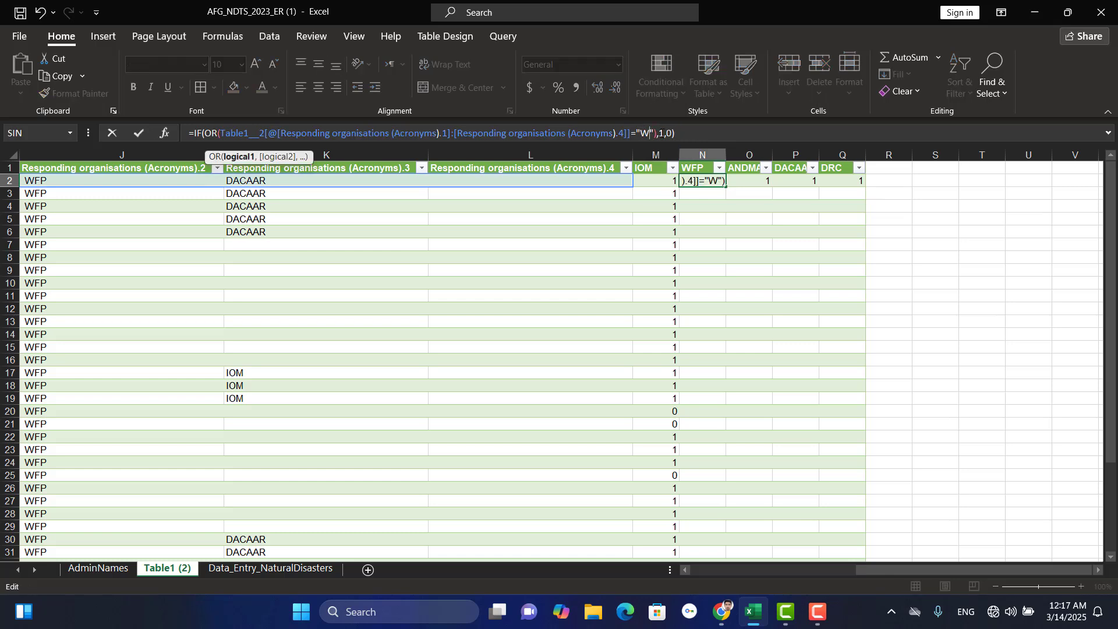
{"action": "type", "text": "FP"}
{"action": "key", "text": "Tab"}
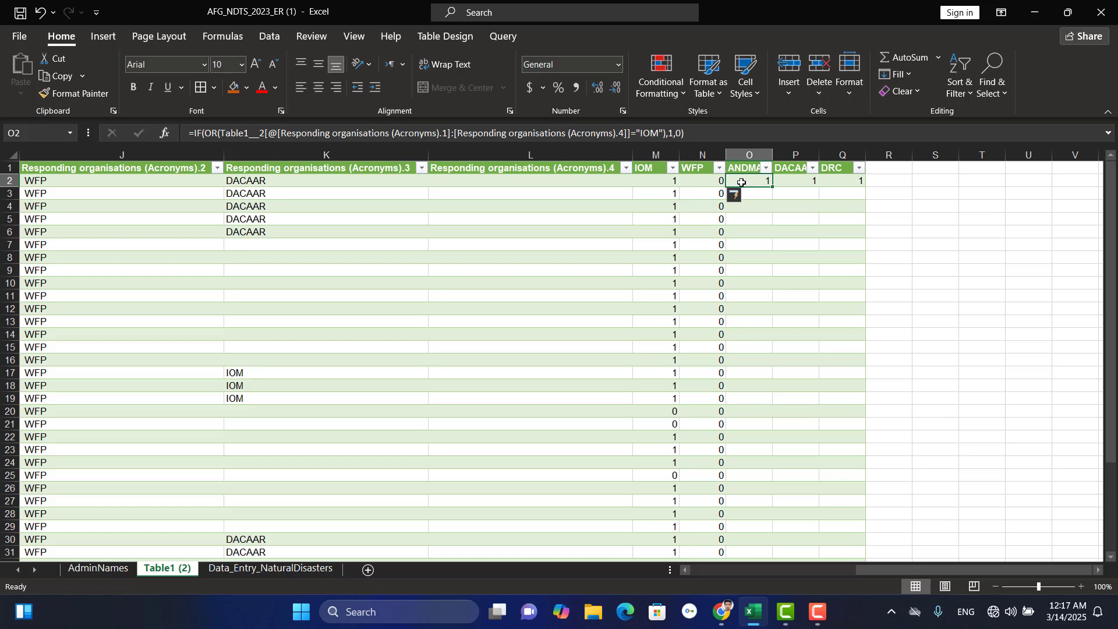
Clear all formulas from the WFP column.
{"action": "left_click", "coordinate": [705, 180]}
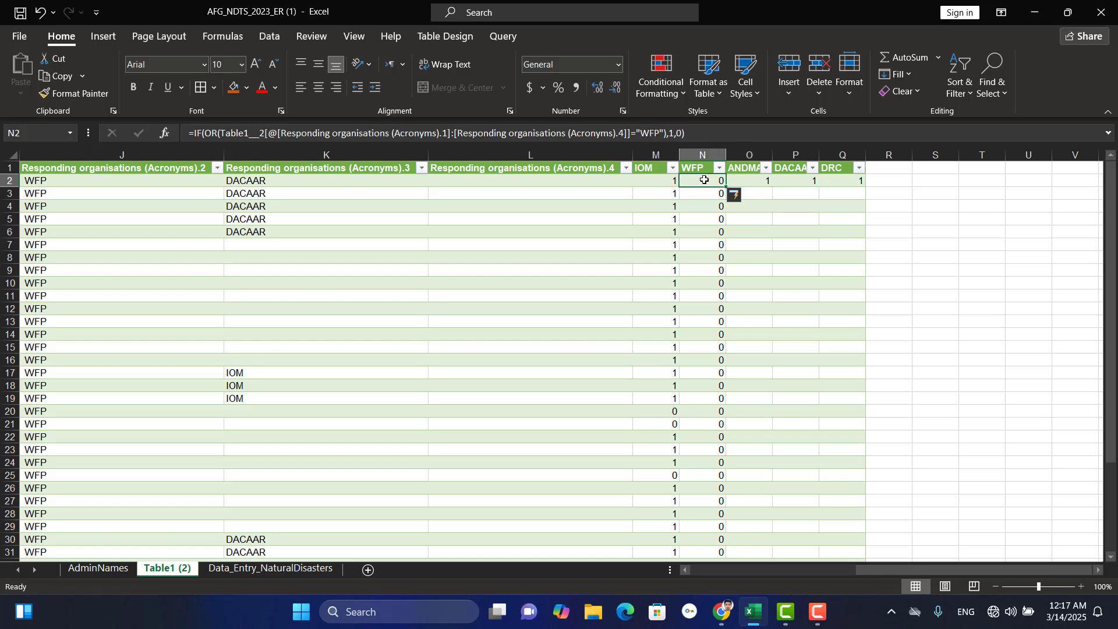
{"action": "key", "text": "ctrl+space"}
{"action": "key", "text": "Delete"}
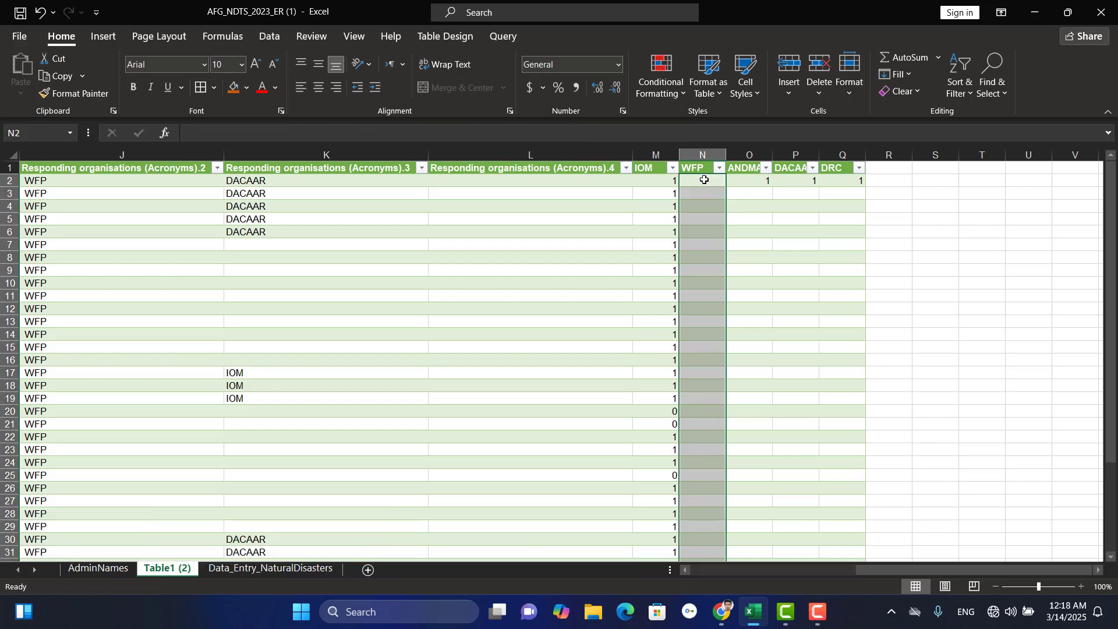
{"action": "mouse_move", "coordinate": [827, 625]}
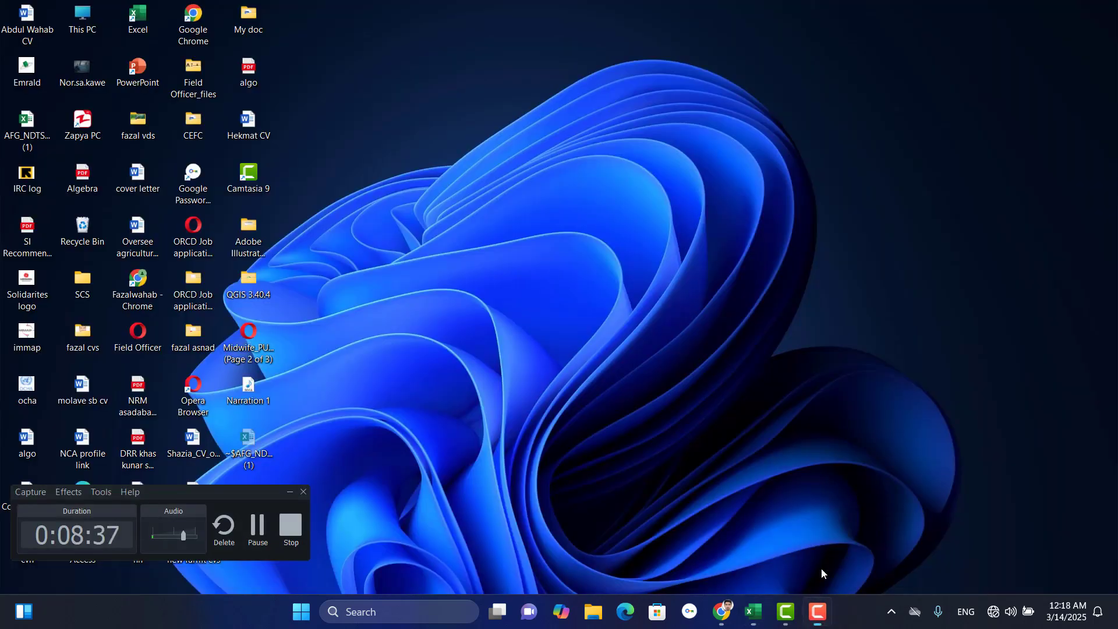
{"action": "left_click", "coordinate": [822, 569]}
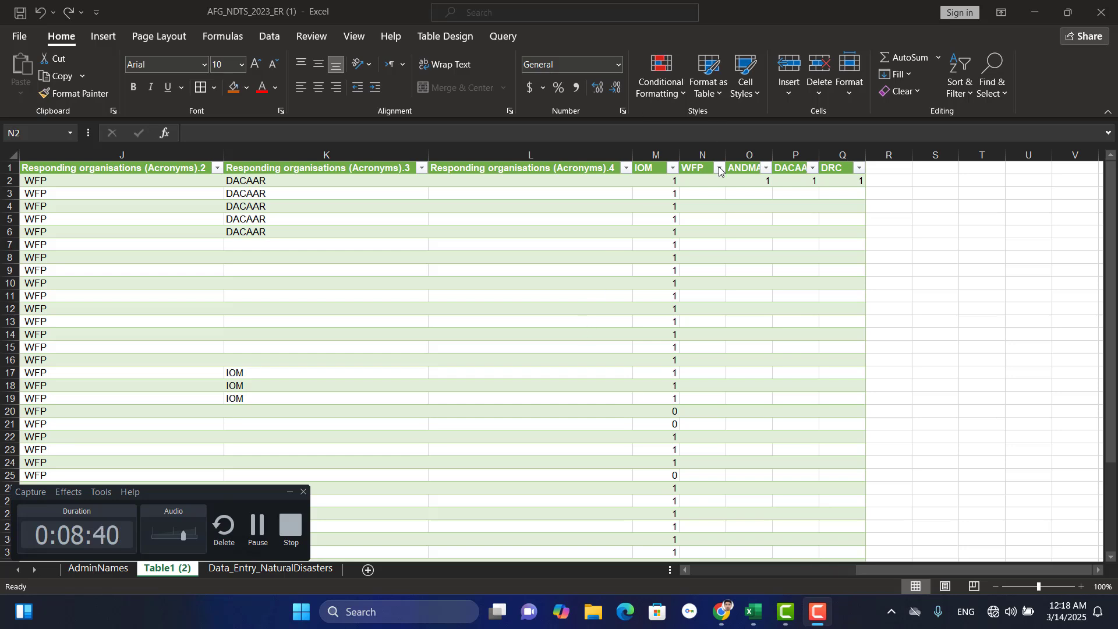
{"action": "left_click", "coordinate": [699, 179]}
{"action": "left_click", "coordinate": [698, 178]}
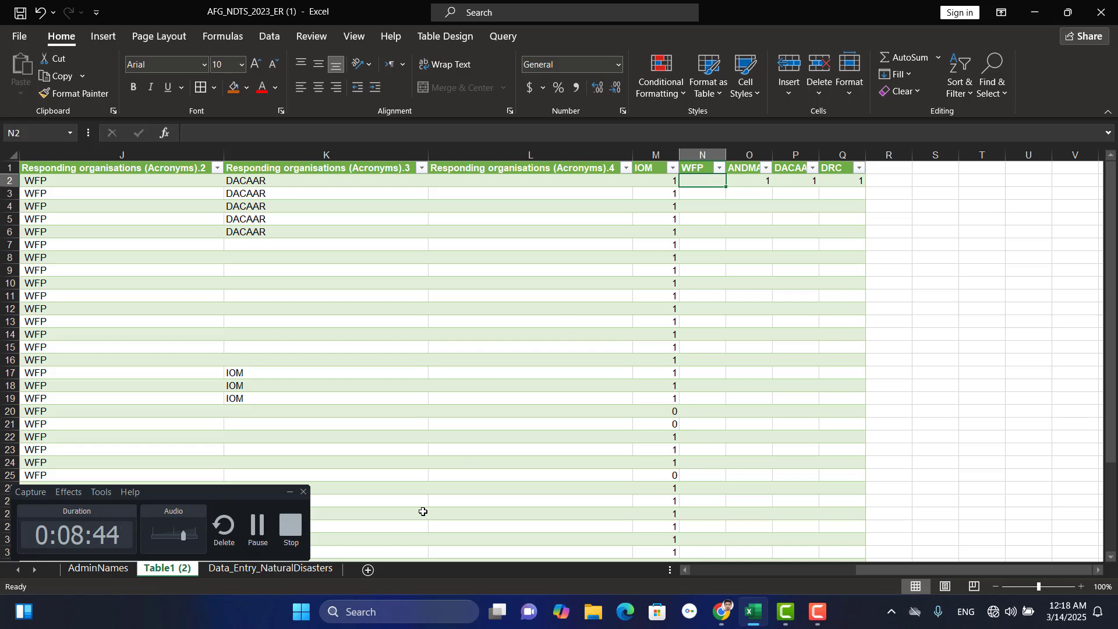
{"action": "left_click", "coordinate": [291, 495]}
{"action": "left_click", "coordinate": [291, 495]}
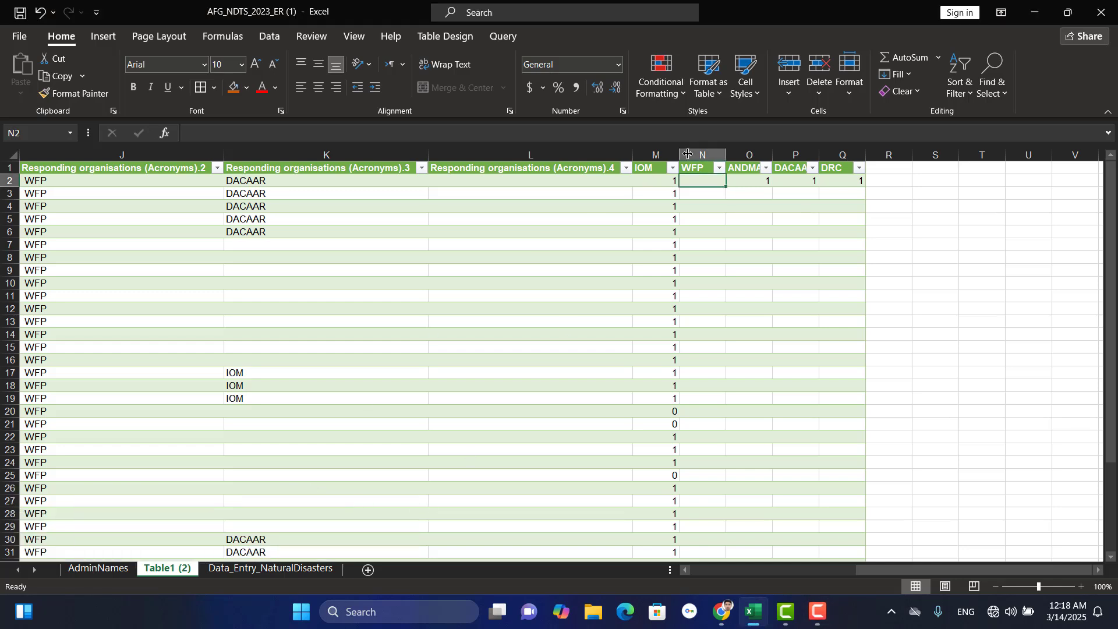
Fill the WFP column with an IF/OR formula returning 1 if any of the row's four Responding organisations cells equals "WFP", otherwise 0.
{"action": "left_click", "coordinate": [703, 178]}
{"action": "type", "text": "=IF(OR("}
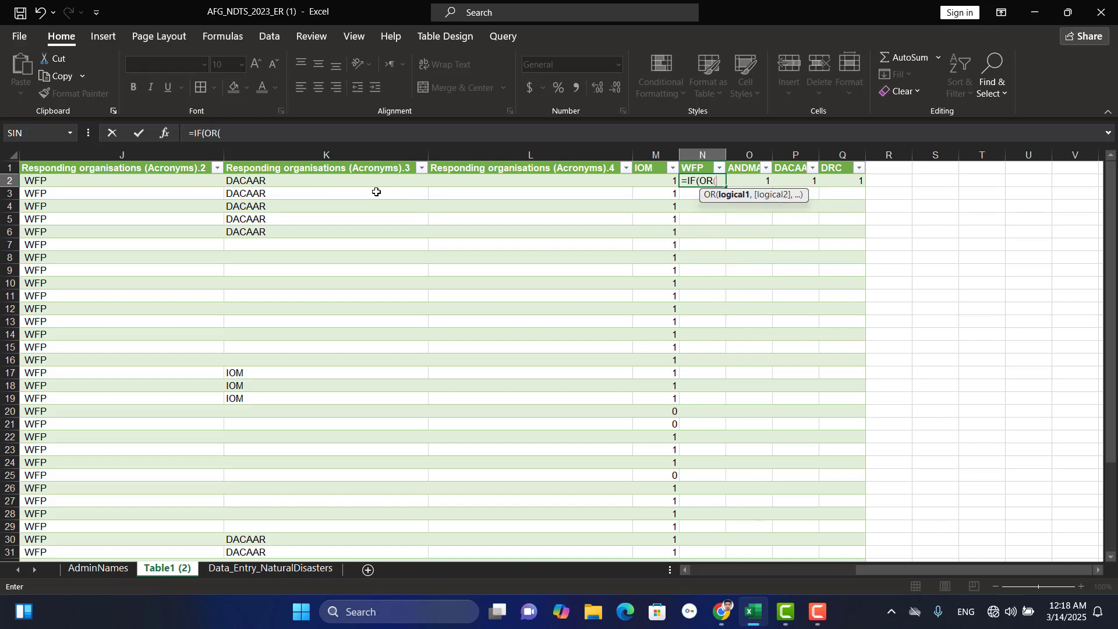
{"action": "left_click_drag", "start_coordinate": [884, 572], "coordinate": [809, 571]}
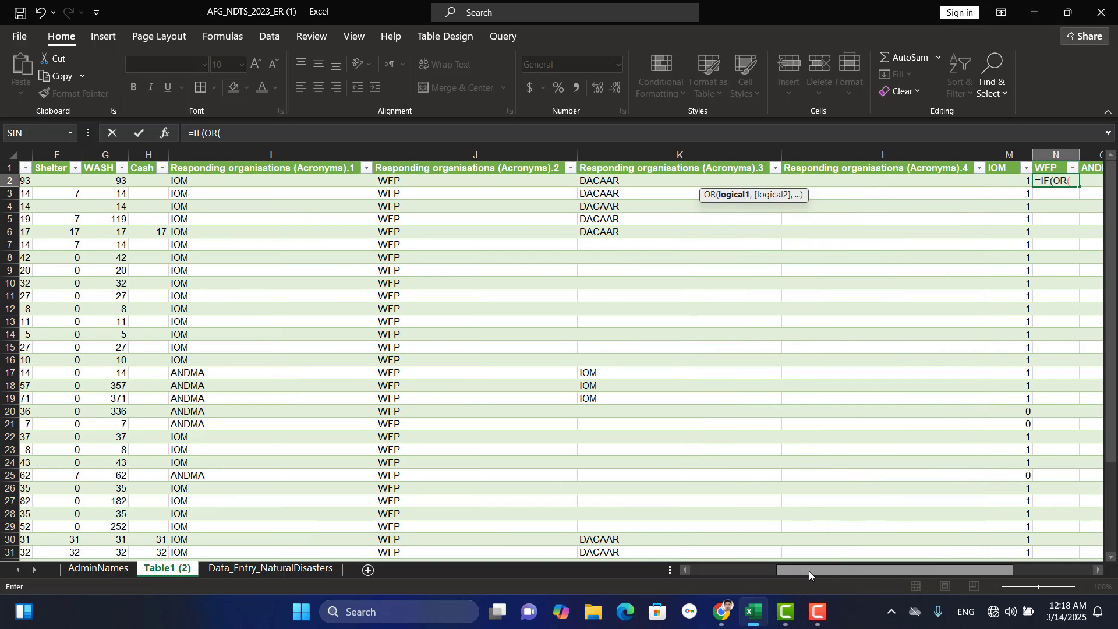
{"action": "left_click_drag", "start_coordinate": [200, 187], "coordinate": [875, 186]}
{"action": "key", "text": "Return"}
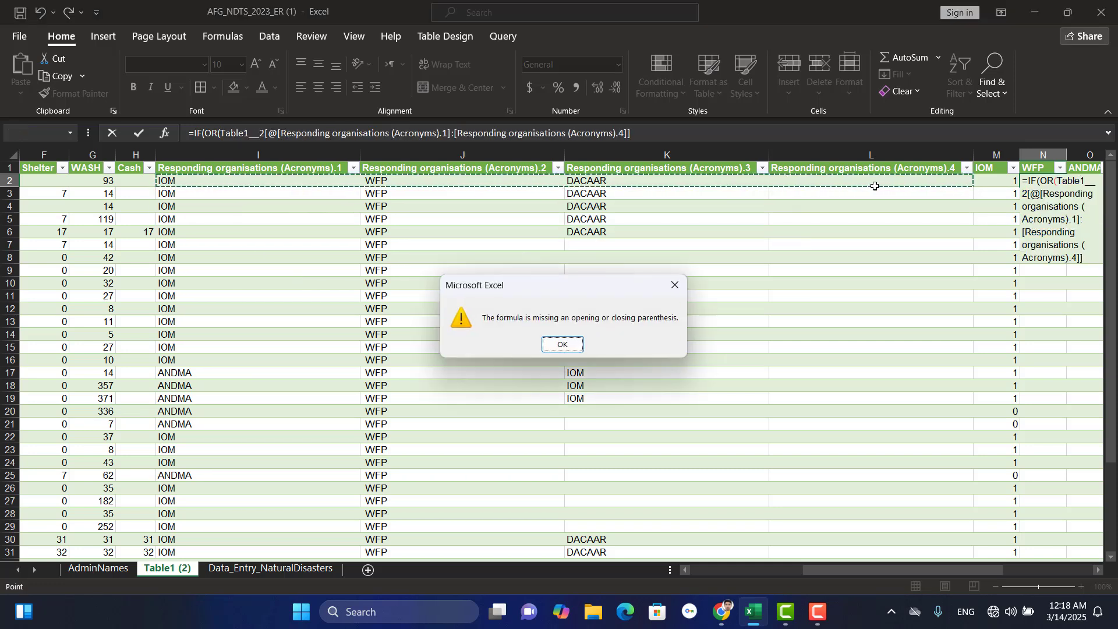
{"action": "left_click", "coordinate": [675, 285]}
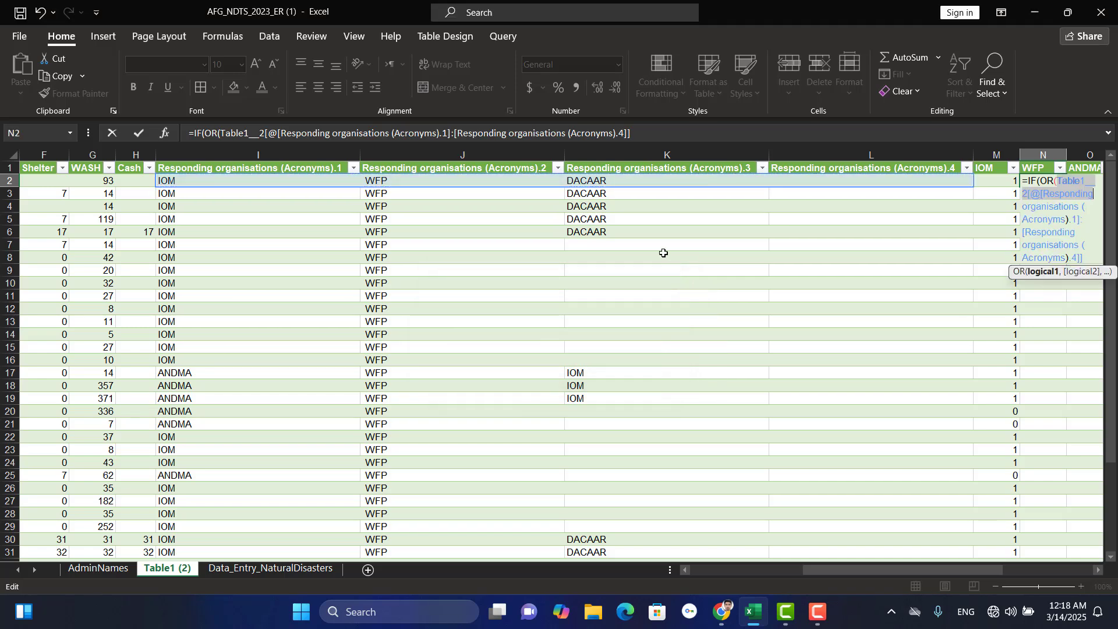
{"action": "left_click", "coordinate": [651, 136]}
{"action": "type", "text": "=\""}
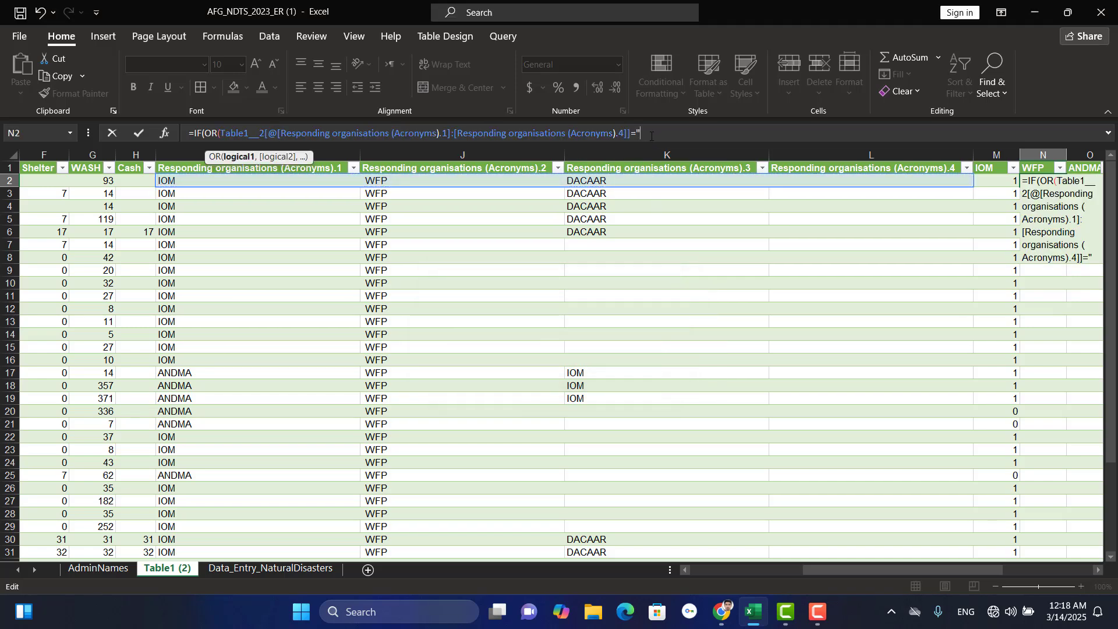
{"action": "type", "text": "WFP"}
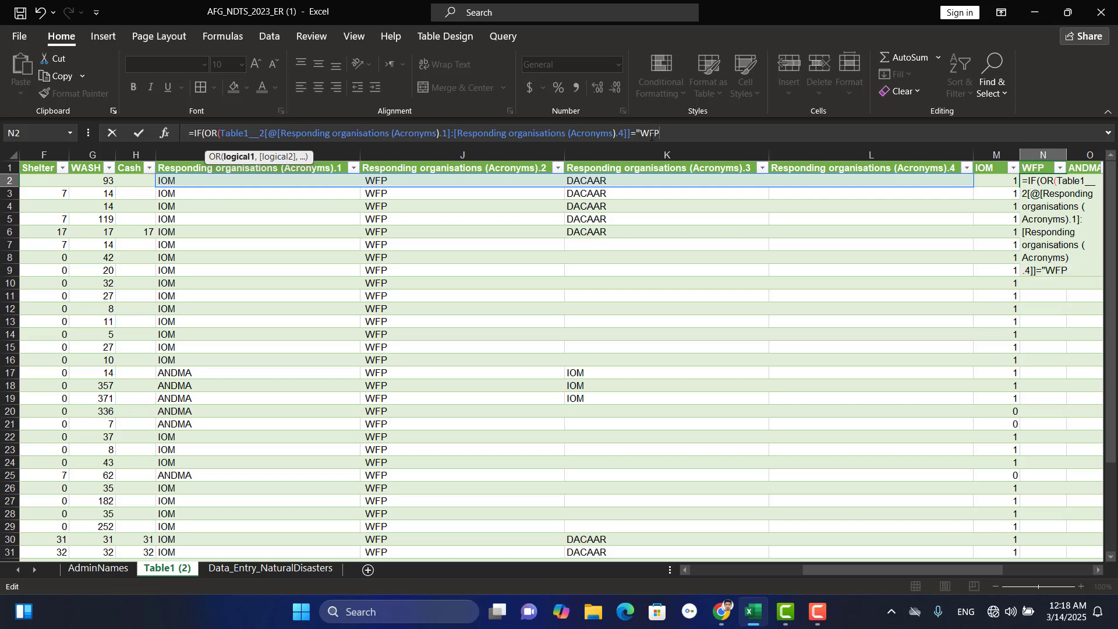
{"action": "type", "text": "\"),"}
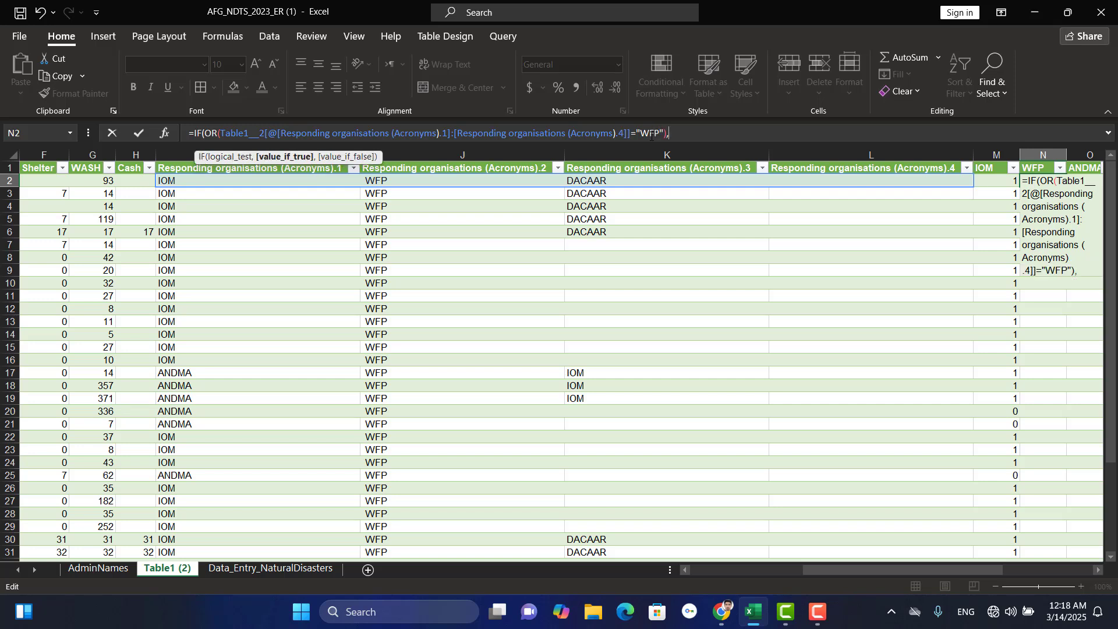
{"action": "type", "text": "1,0"}
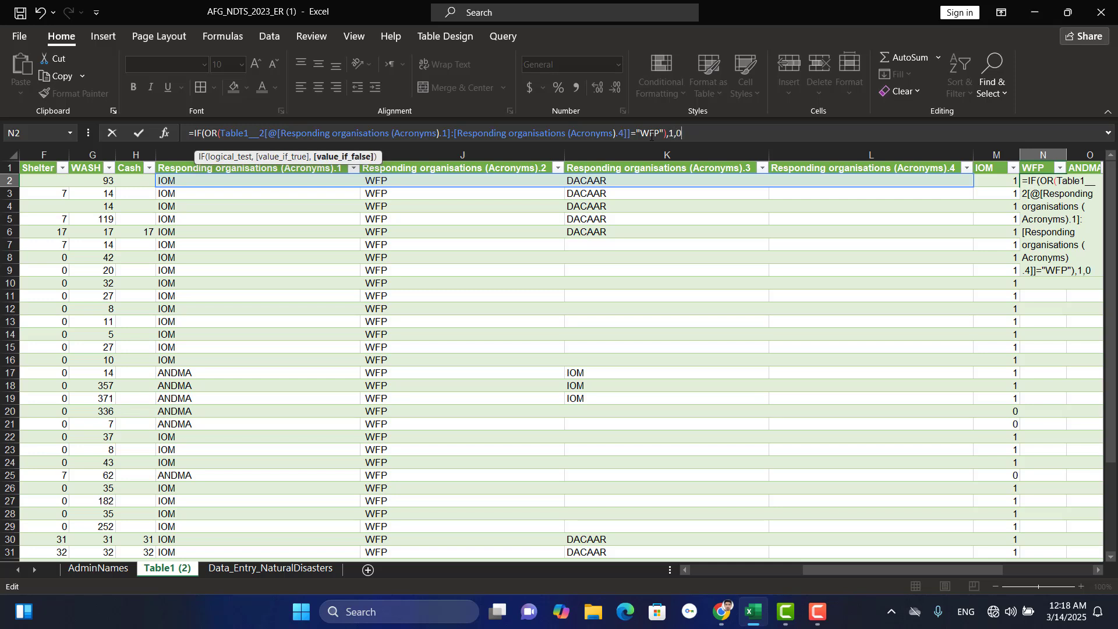
{"action": "key", "text": "Return"}
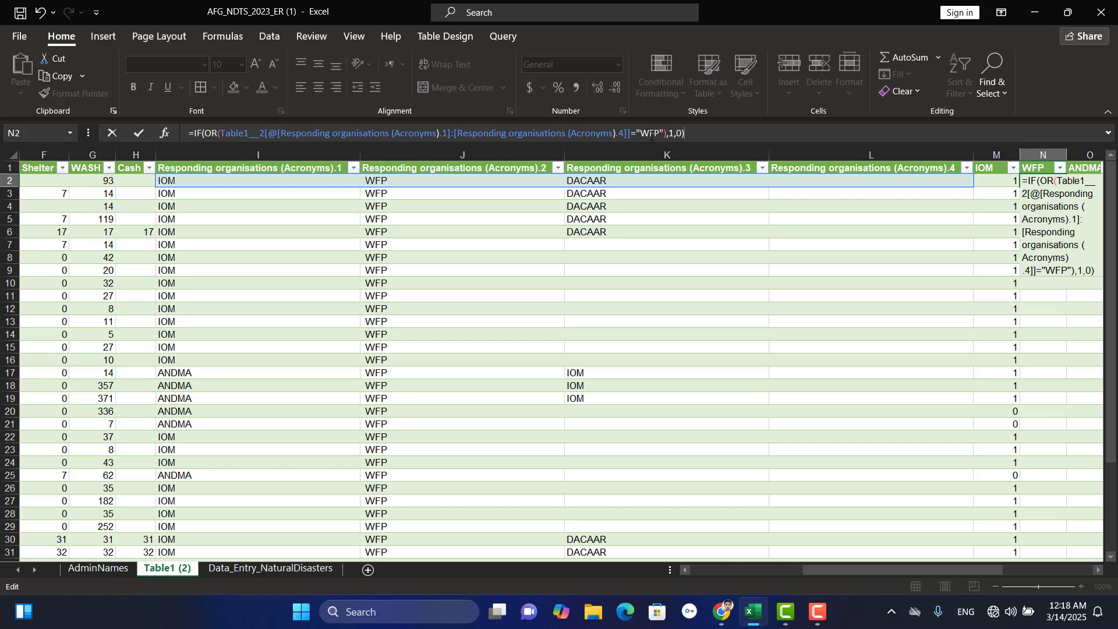
{"action": "key", "text": "Return"}
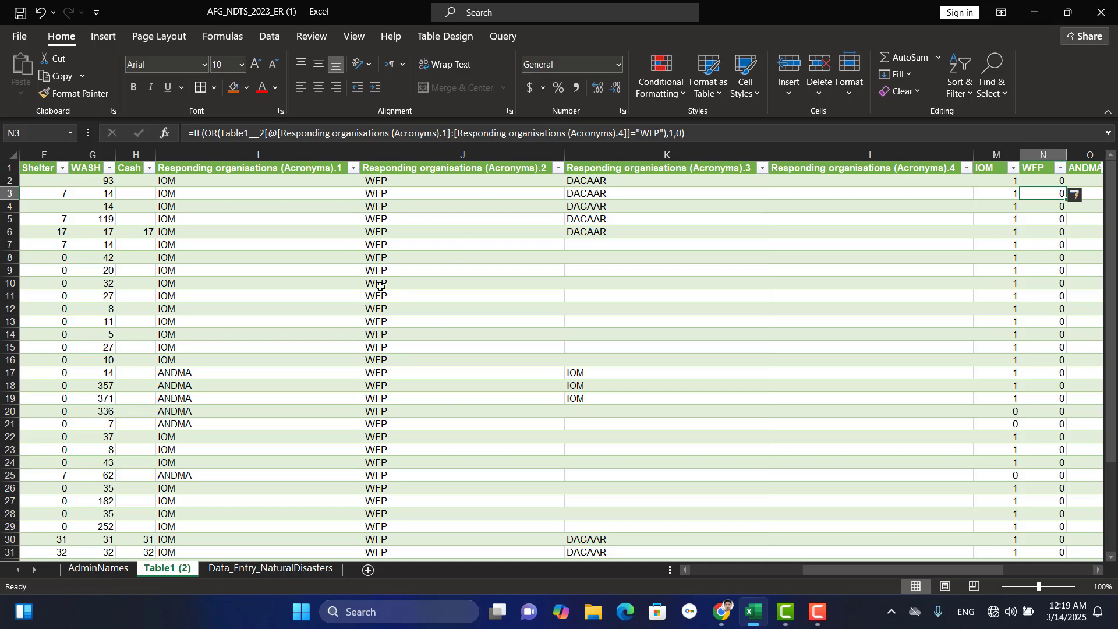
Insert a helper column before Responding organisations (Acronyms).3 and fill it with the TRIM of Responding organisations (Acronyms).2.
{"action": "left_click", "coordinate": [599, 155]}
{"action": "key", "text": "ctrl+shift+plus"}
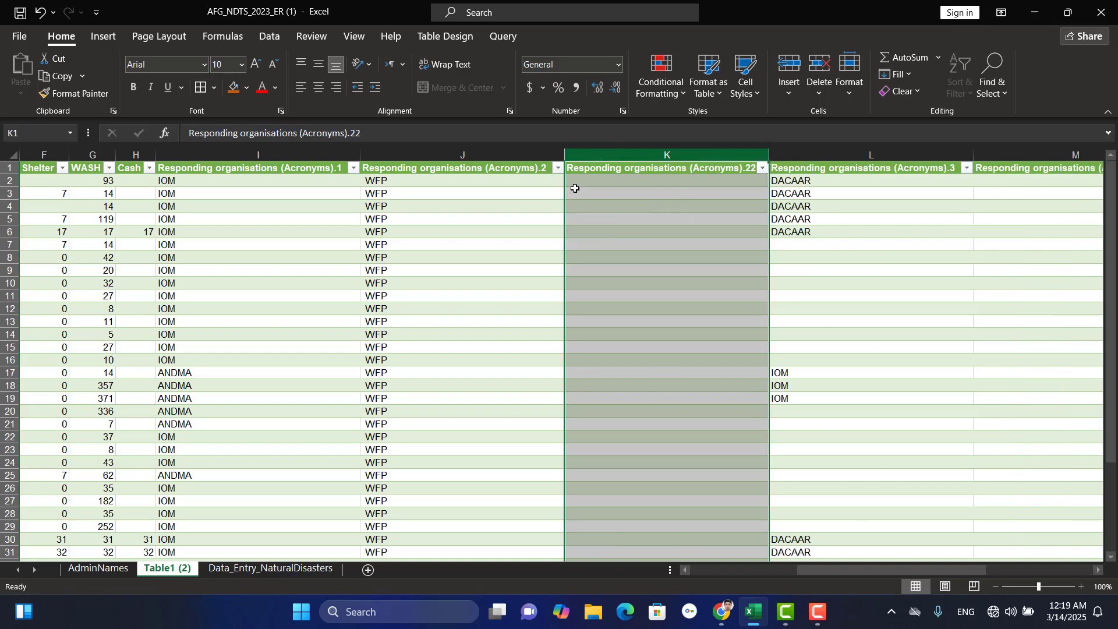
{"action": "left_click", "coordinate": [578, 181]}
{"action": "type", "text": "="}
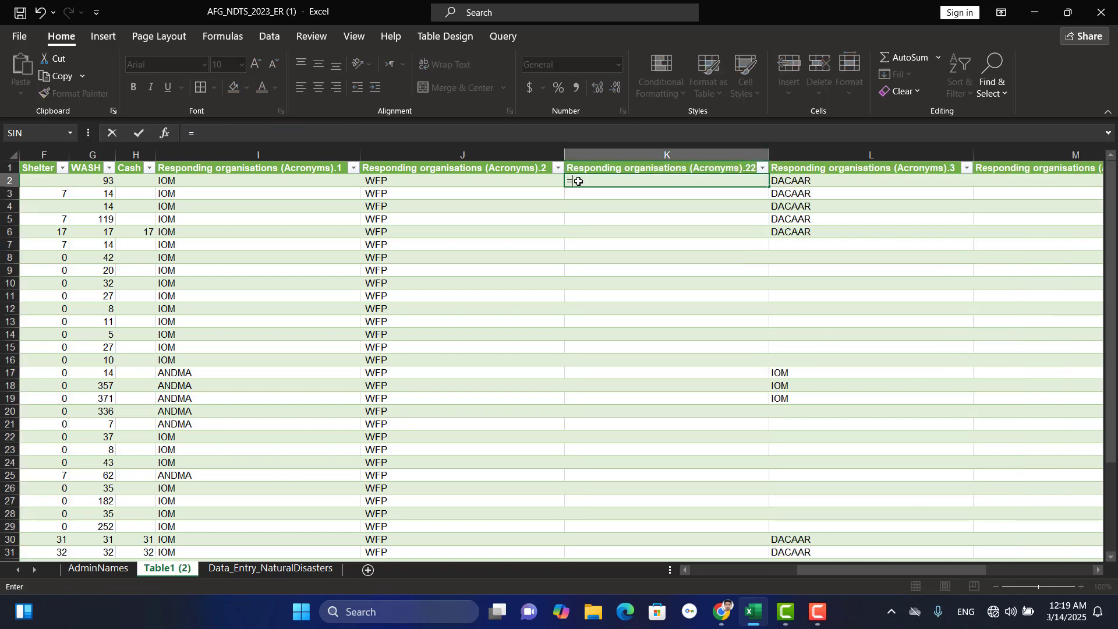
{"action": "type", "text": "TRIM("}
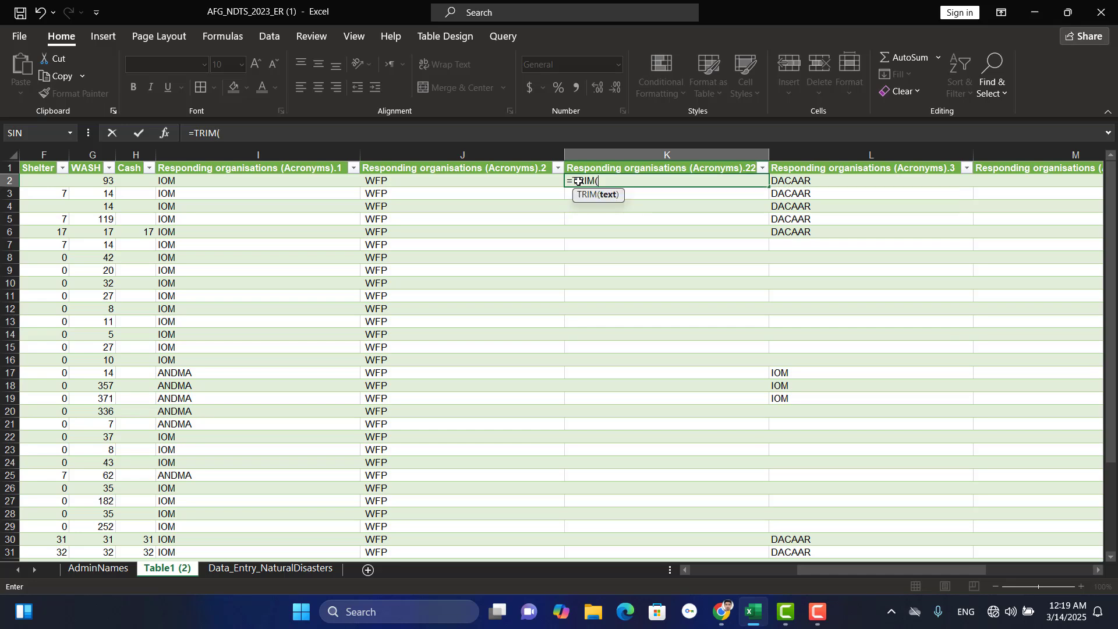
{"action": "left_click", "coordinate": [468, 174]}
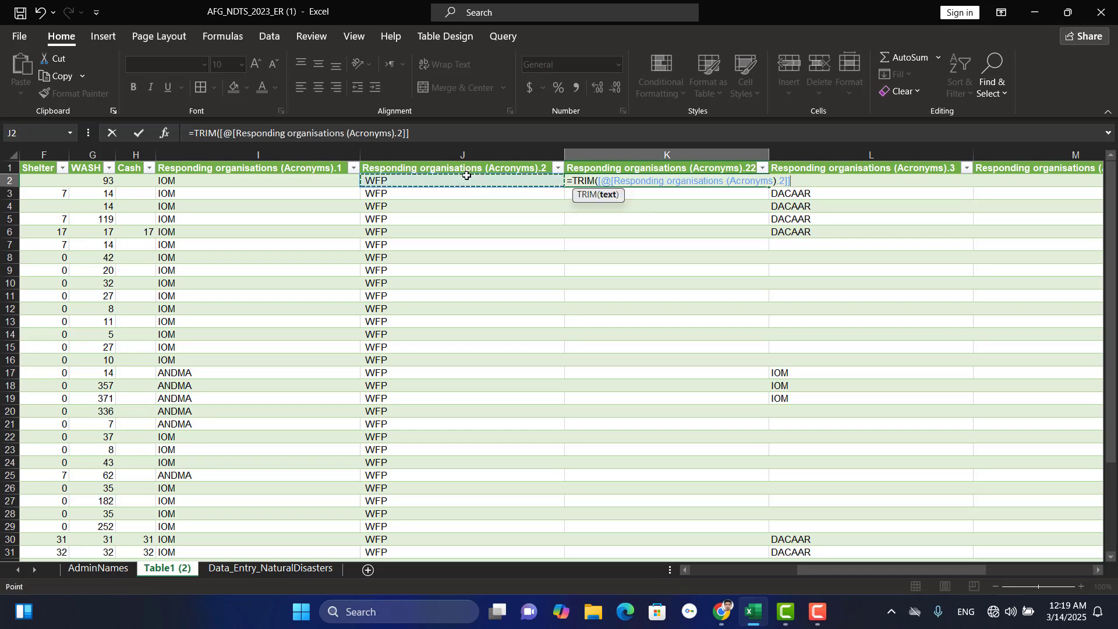
{"action": "scroll", "coordinate": [467, 176], "scroll_direction": "down", "scroll_amount": 3}
{"action": "key", "text": "Return"}
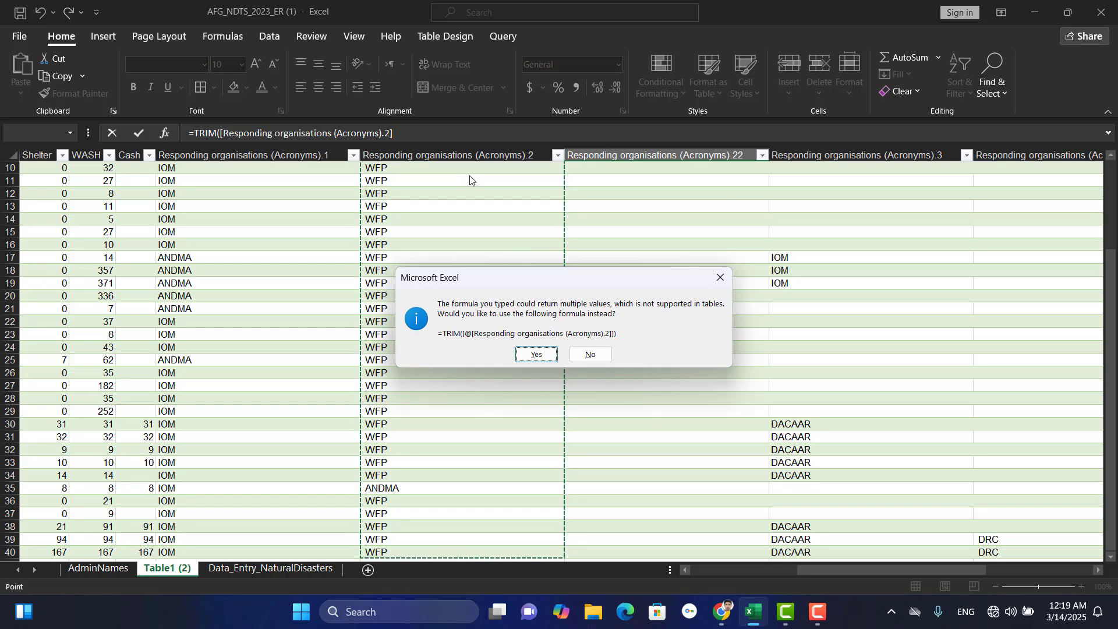
{"action": "left_click", "coordinate": [536, 354]}
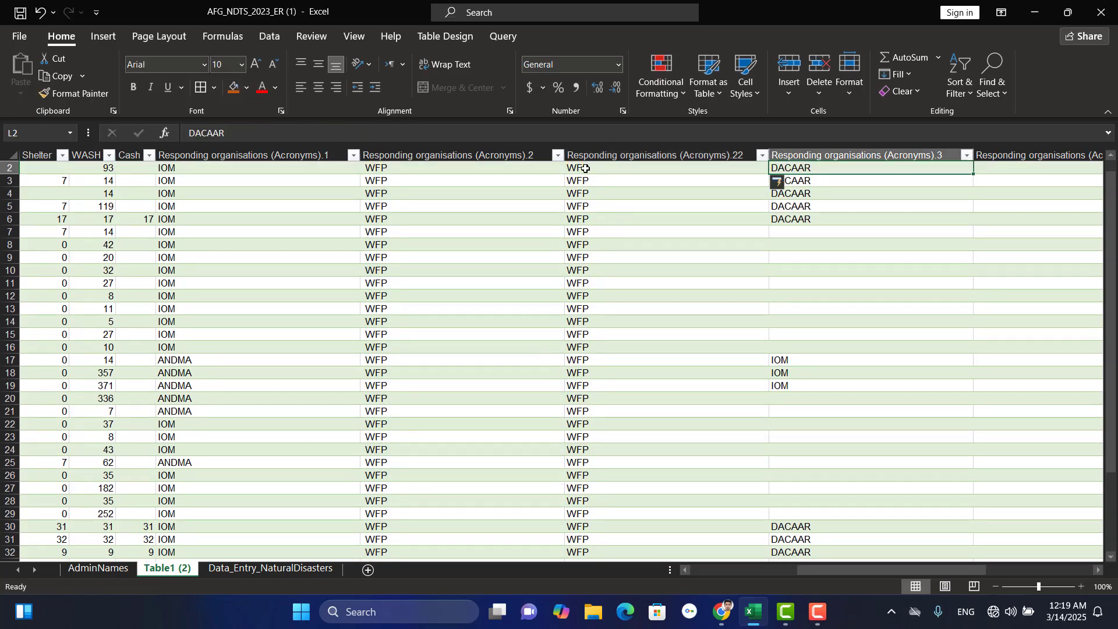
Copy the trimmed values from Responding organisations (Acronyms).22 and paste them as values over Responding organisations (Acronyms).2.
{"action": "left_click", "coordinate": [581, 167]}
{"action": "key", "text": "ctrl+shift+Down"}
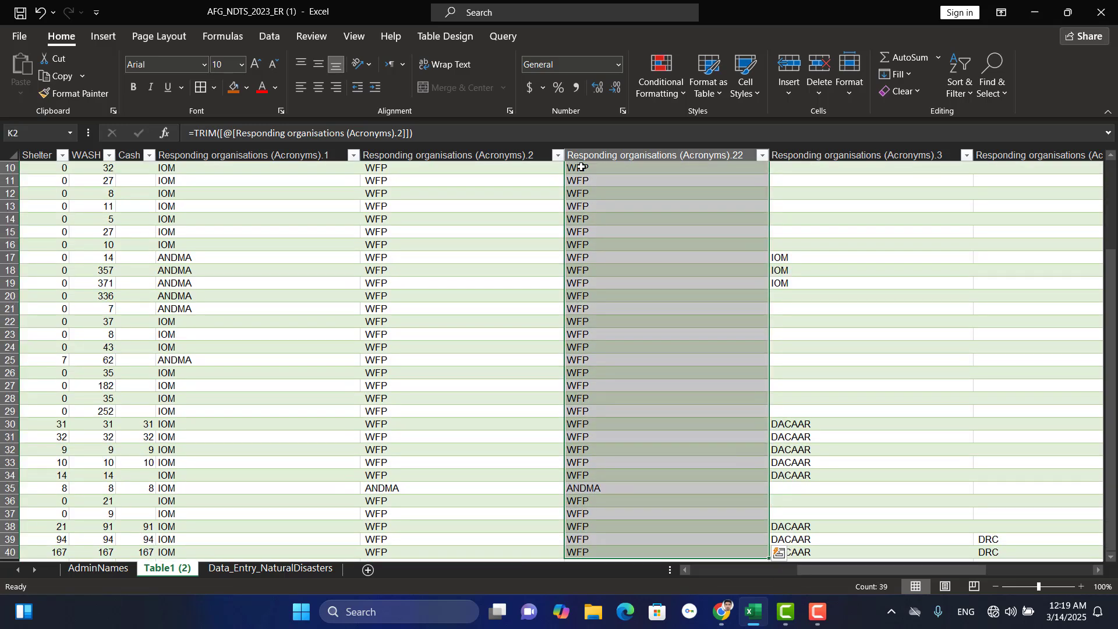
{"action": "key", "text": "ctrl+c"}
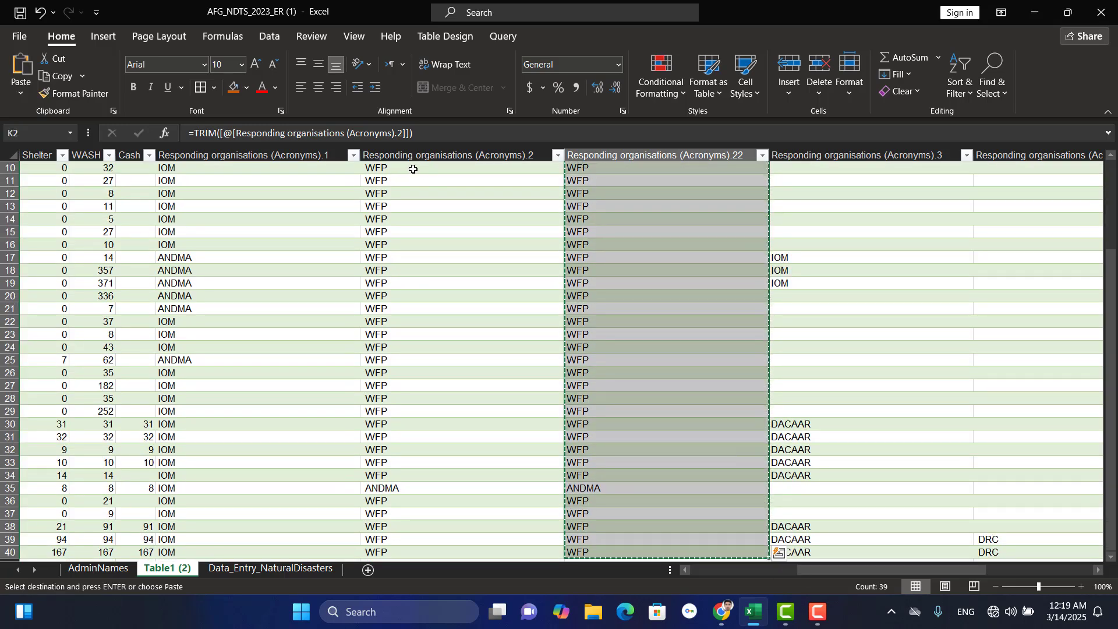
{"action": "scroll", "coordinate": [412, 168], "scroll_direction": "up", "scroll_amount": 3}
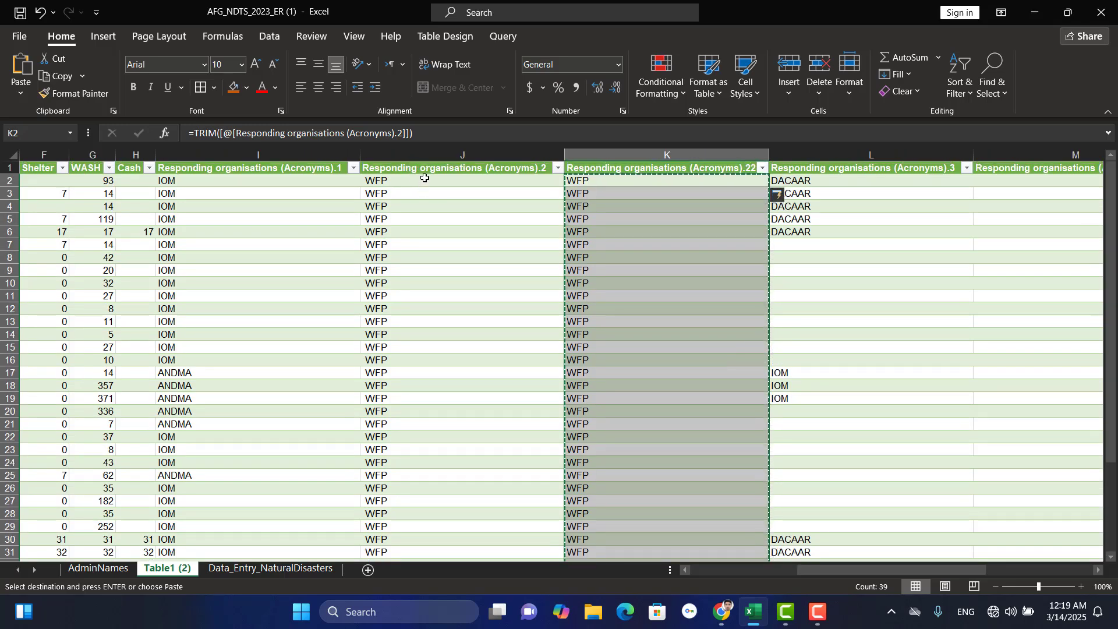
{"action": "left_click", "coordinate": [425, 177]}
{"action": "right_click", "coordinate": [424, 177]}
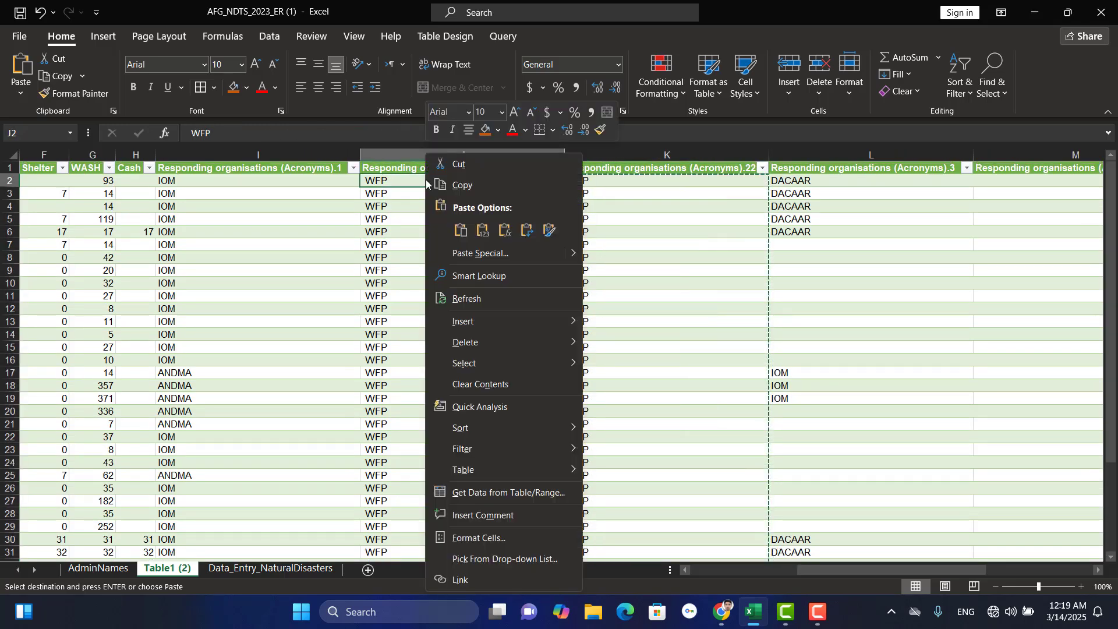
{"action": "left_click", "coordinate": [479, 236]}
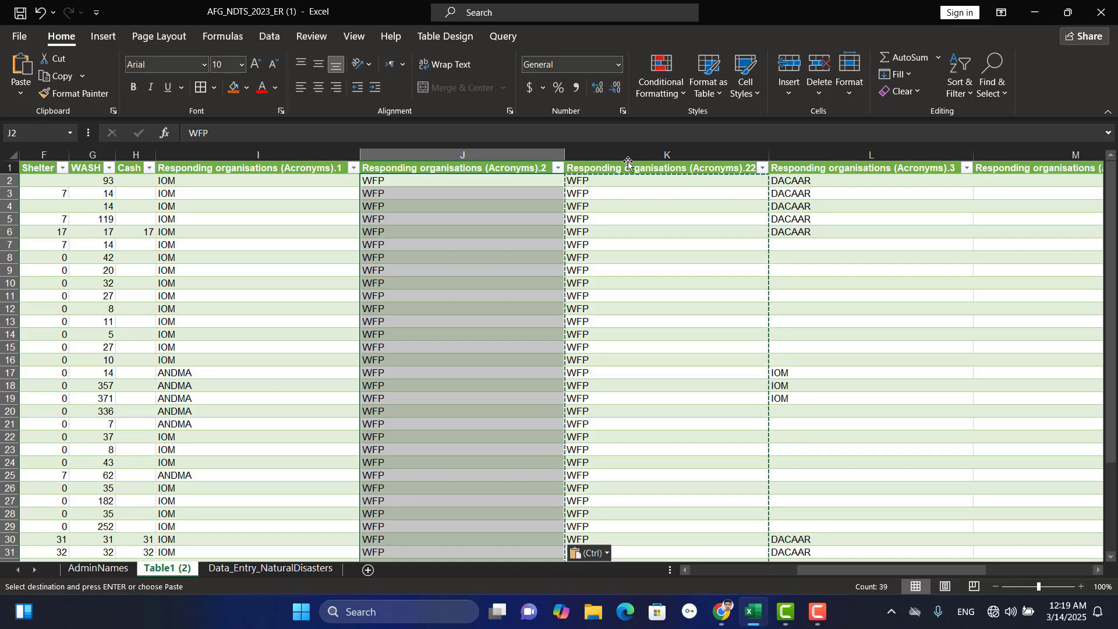
Delete the helper column Responding organisations (Acronyms).22 and check the WFP indicator in row 35.
{"action": "key", "text": "ctrl+a"}
{"action": "left_click", "coordinate": [625, 151]}
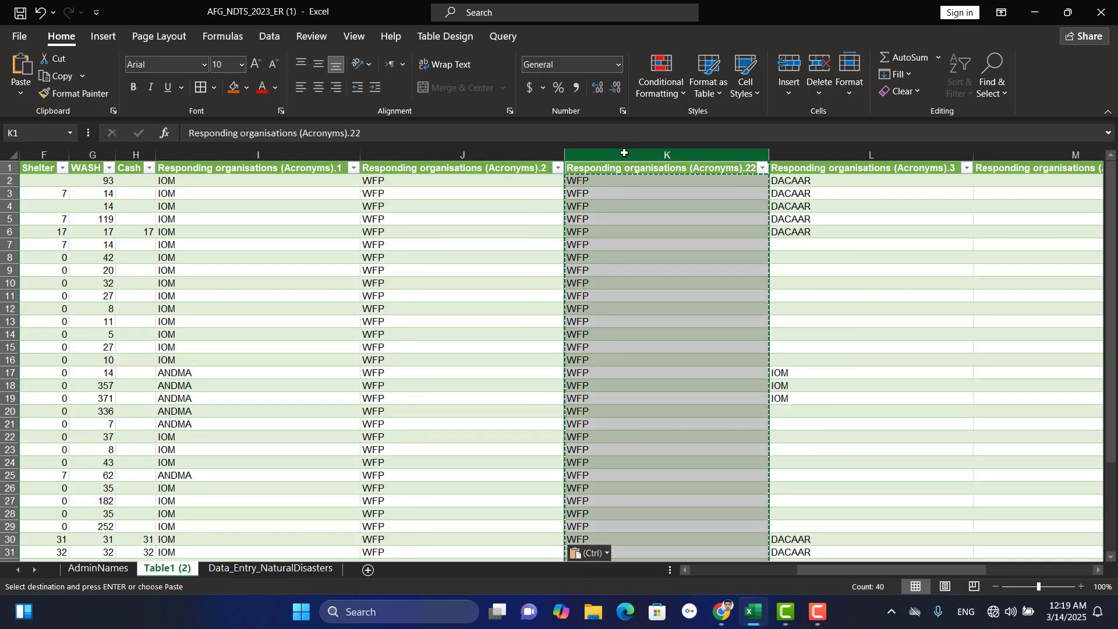
{"action": "key", "text": "ctrl+minus"}
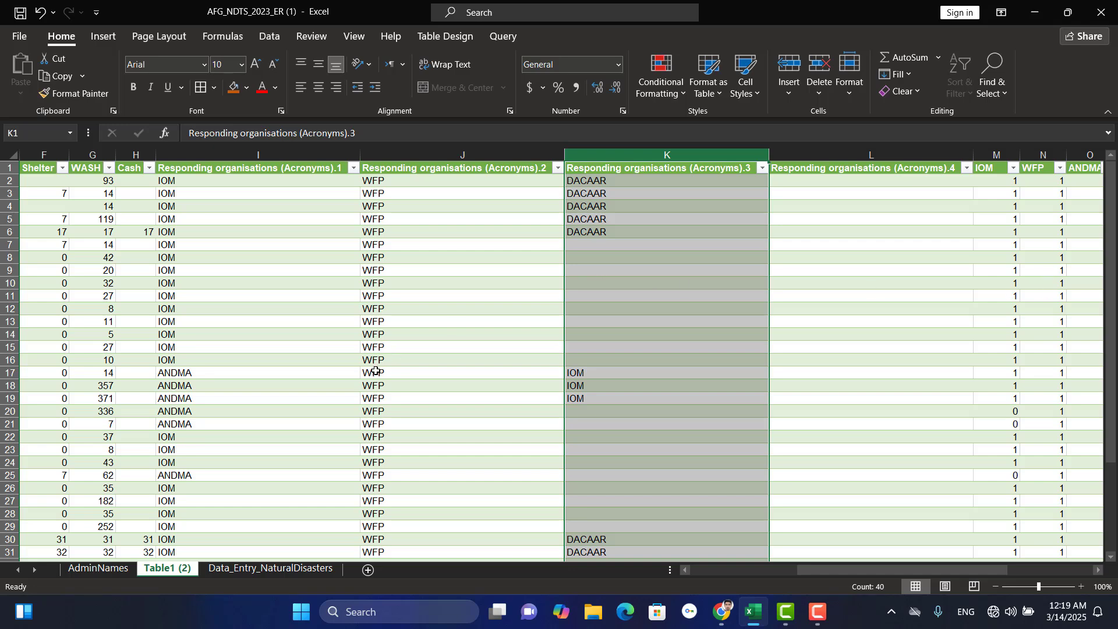
{"action": "scroll", "coordinate": [443, 445], "scroll_direction": "down", "scroll_amount": 12}
{"action": "scroll", "coordinate": [444, 445], "scroll_direction": "up", "scroll_amount": 3}
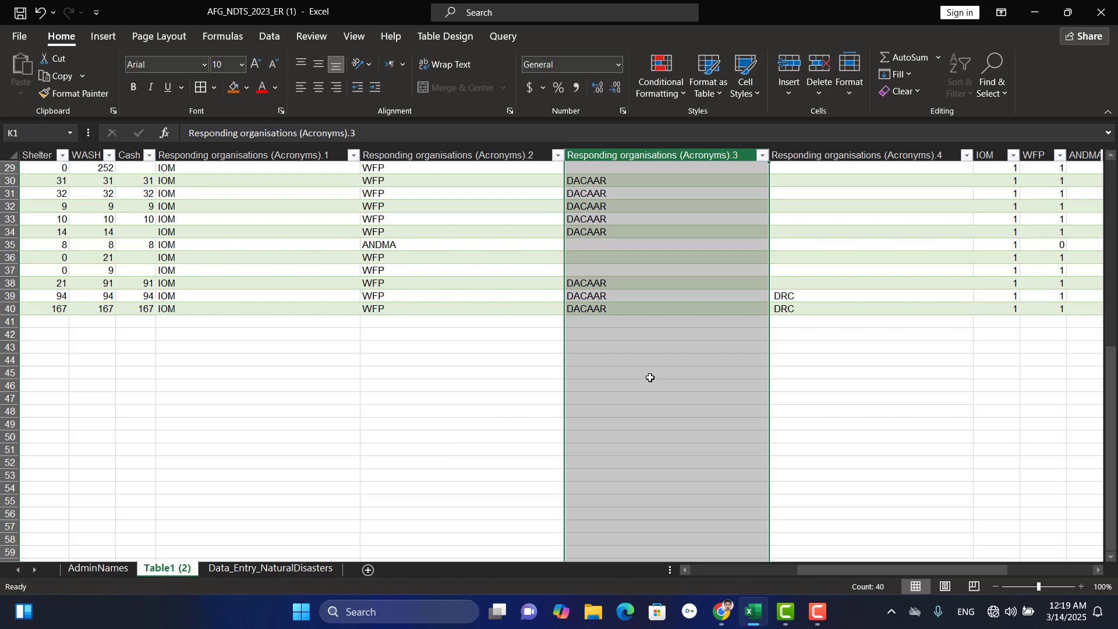
{"action": "left_click", "coordinate": [1044, 241]}
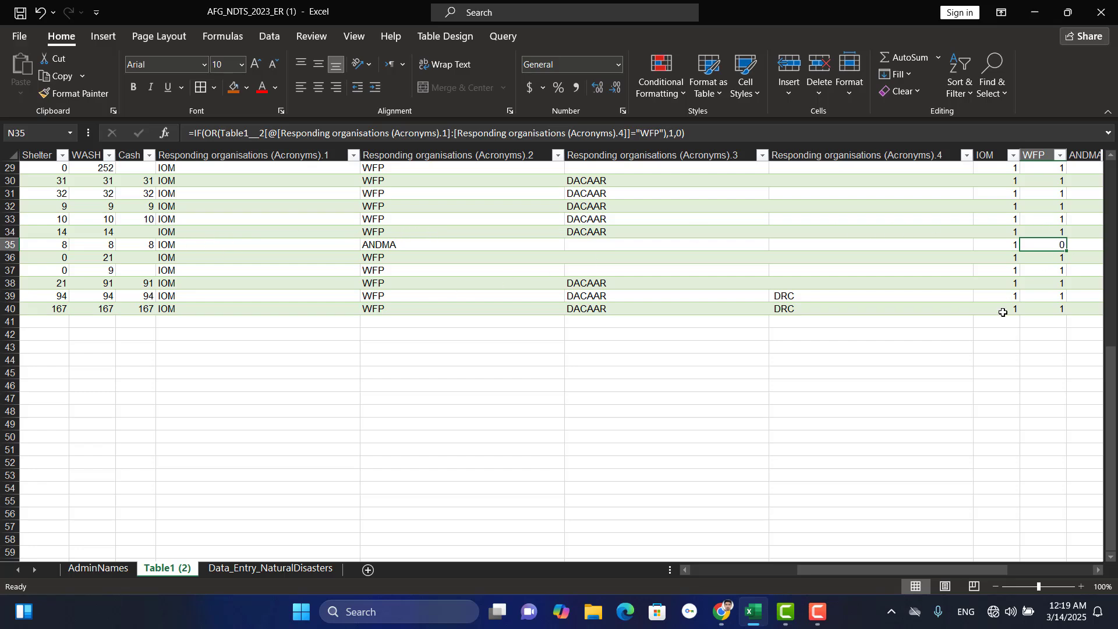
Copy the WFP indicator formula from row 2 into the first ANDMA cell.
{"action": "scroll", "coordinate": [960, 452], "scroll_direction": "up", "scroll_amount": 9}
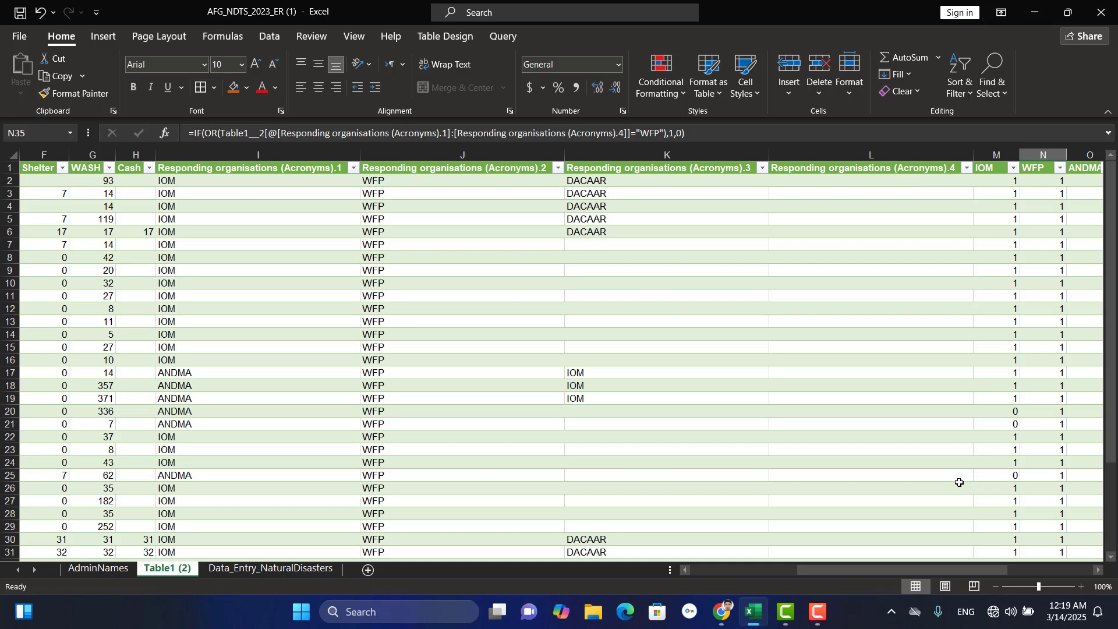
{"action": "left_click_drag", "start_coordinate": [933, 567], "coordinate": [975, 568]}
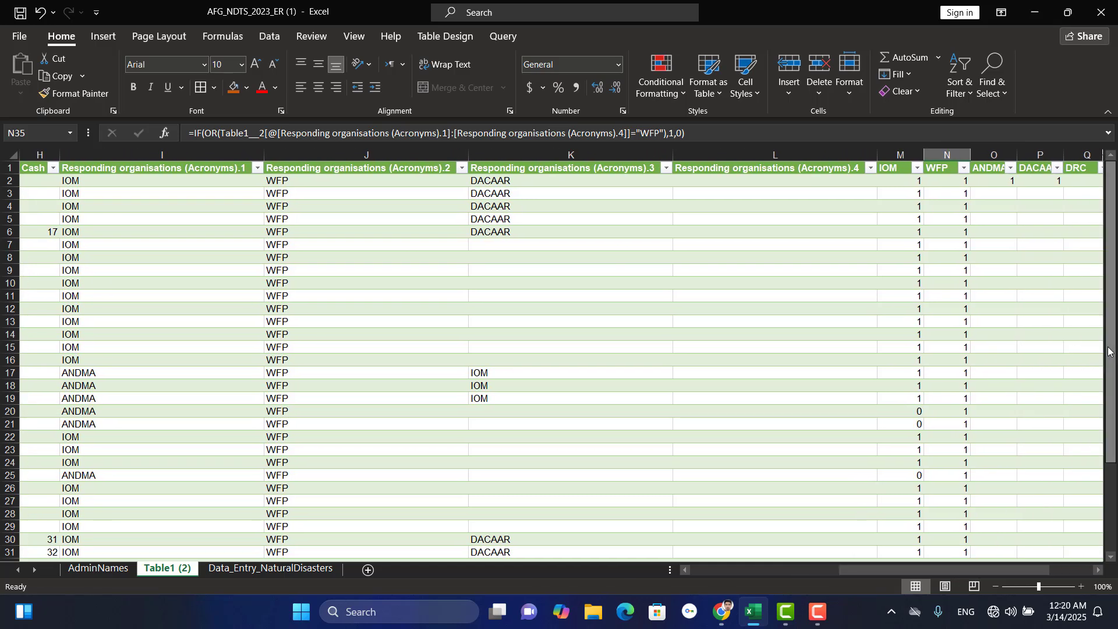
{"action": "left_click", "coordinate": [955, 181]}
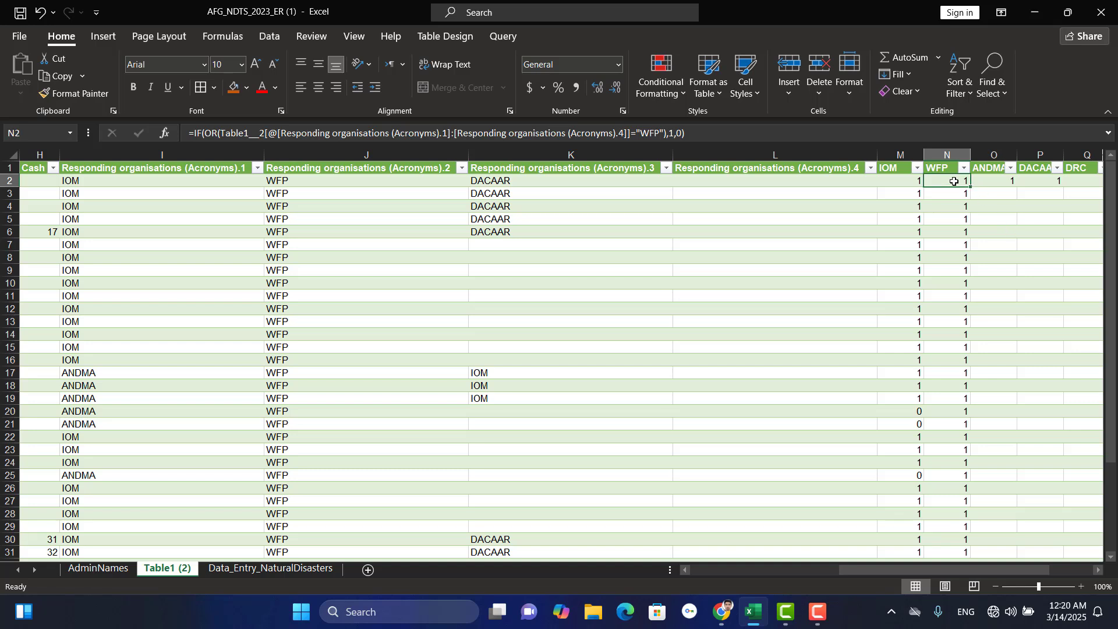
{"action": "left_click_drag", "start_coordinate": [969, 185], "coordinate": [1003, 181]}
{"action": "left_click", "coordinate": [1002, 179]}
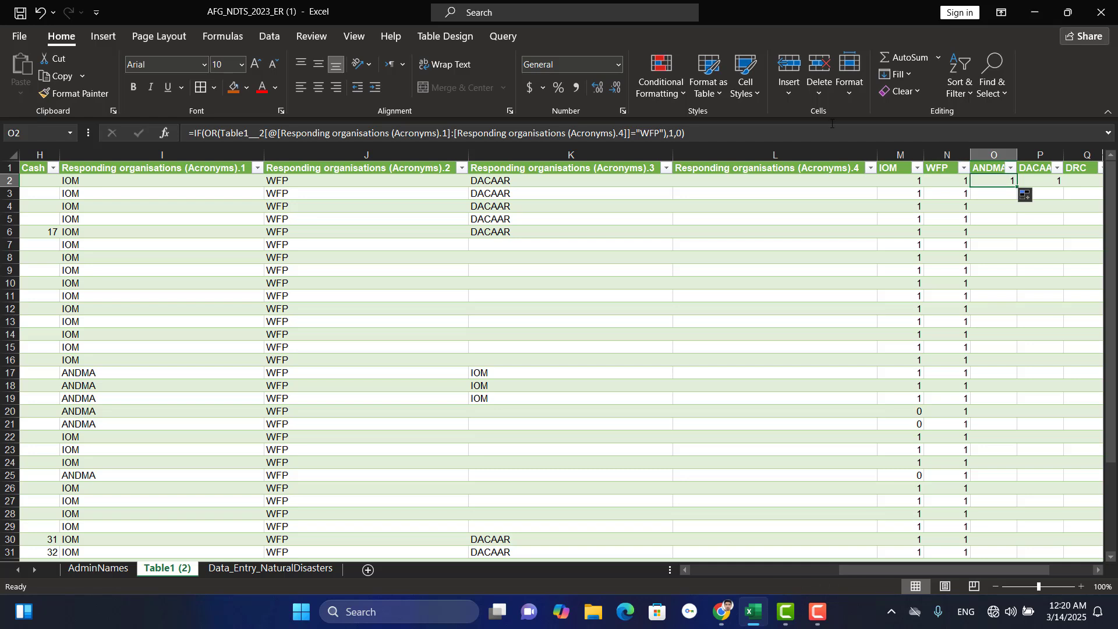
Change the criterion in the ANDMA column's copied formula to "ANDMA".
{"action": "left_click", "coordinate": [661, 133]}
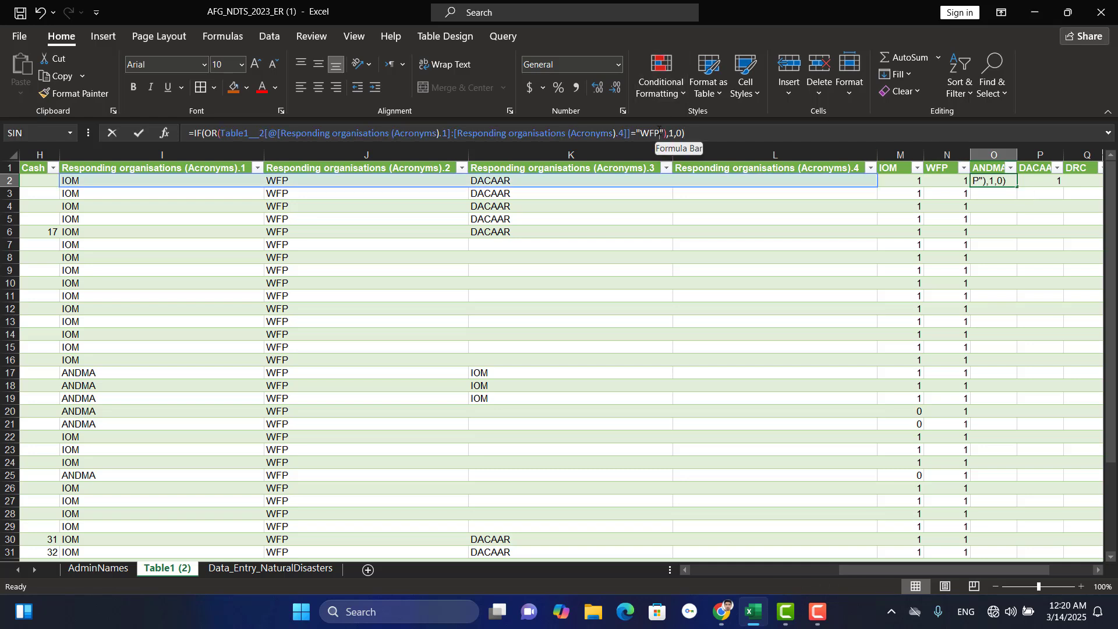
{"action": "key", "text": "BackSpace"}
{"action": "key", "text": "BackSpace"}
{"action": "key", "text": "BackSpace"}
{"action": "key", "text": "Right"}
{"action": "type", "text": ")"}
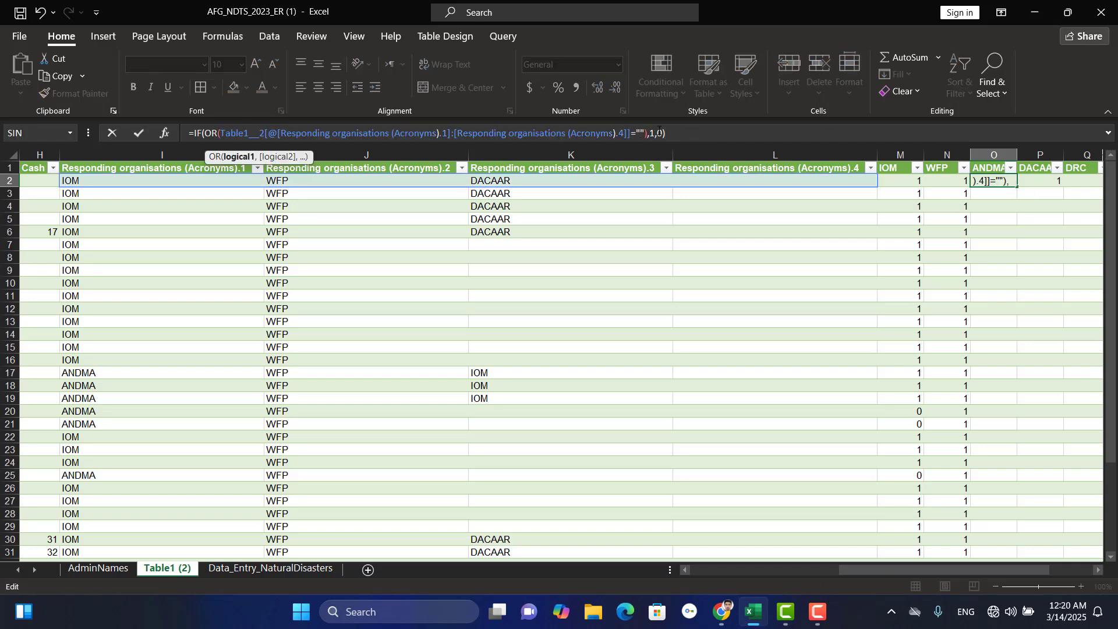
{"action": "key", "text": "Left"}
{"action": "key", "text": "Left"}
{"action": "type", "text": "AMD"}
{"action": "key", "text": "BackSpace"}
{"action": "key", "text": "BackSpace"}
{"action": "type", "text": "NDMA"}
{"action": "key", "text": "Tab"}
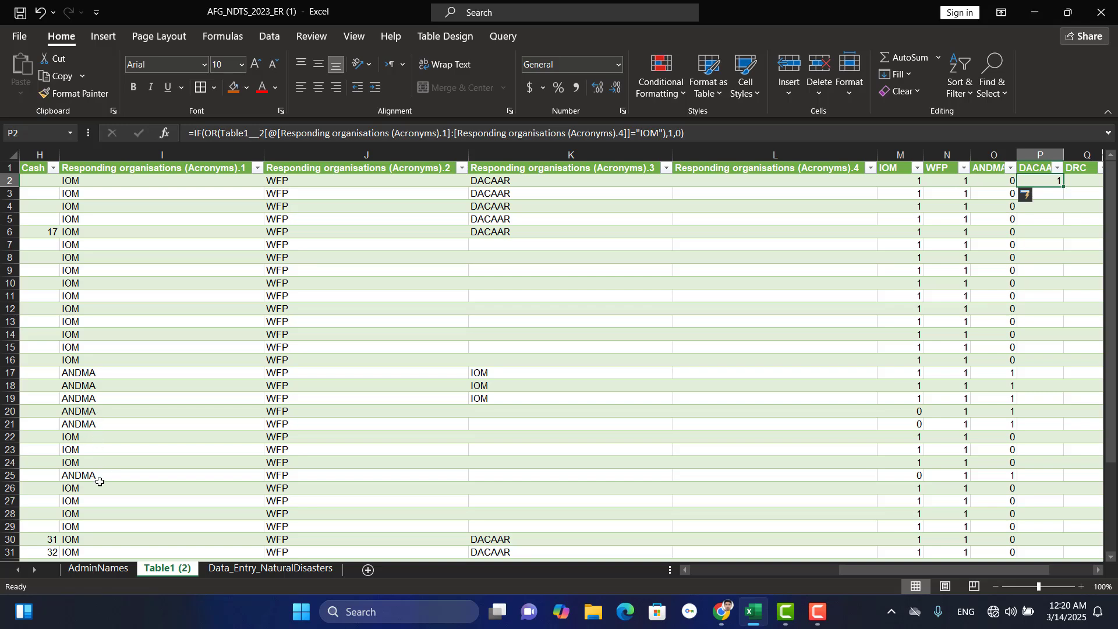
Check the ANDMA indicators and copy the ANDMA formula from row 2 into the DACAAR and DRC columns.
{"action": "scroll", "coordinate": [170, 487], "scroll_direction": "down", "scroll_amount": 7}
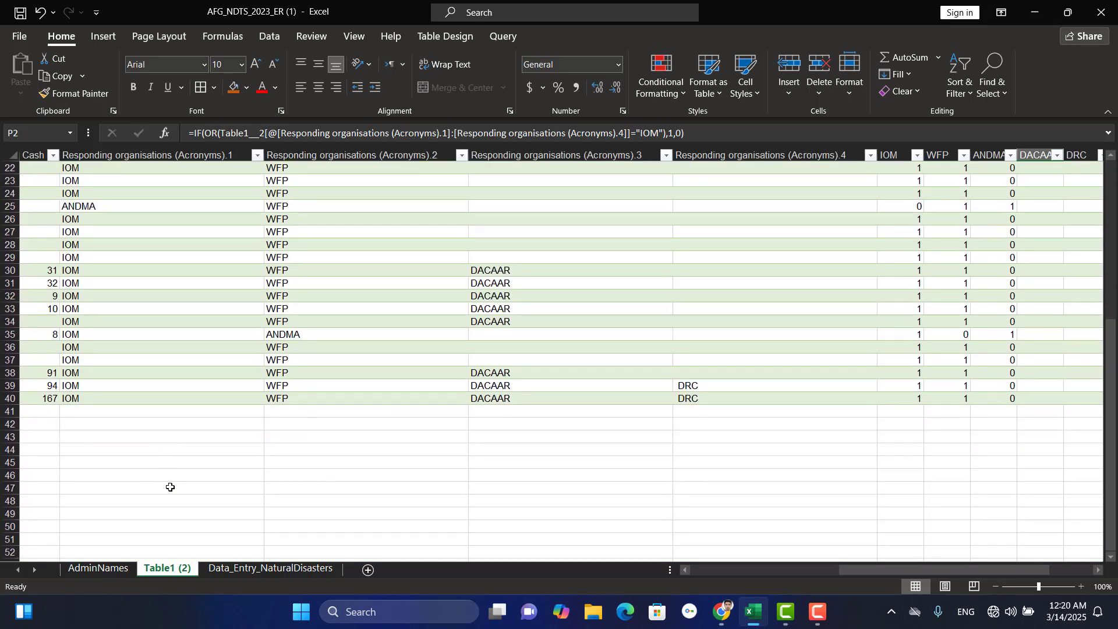
{"action": "scroll", "coordinate": [909, 352], "scroll_direction": "up", "scroll_amount": 7}
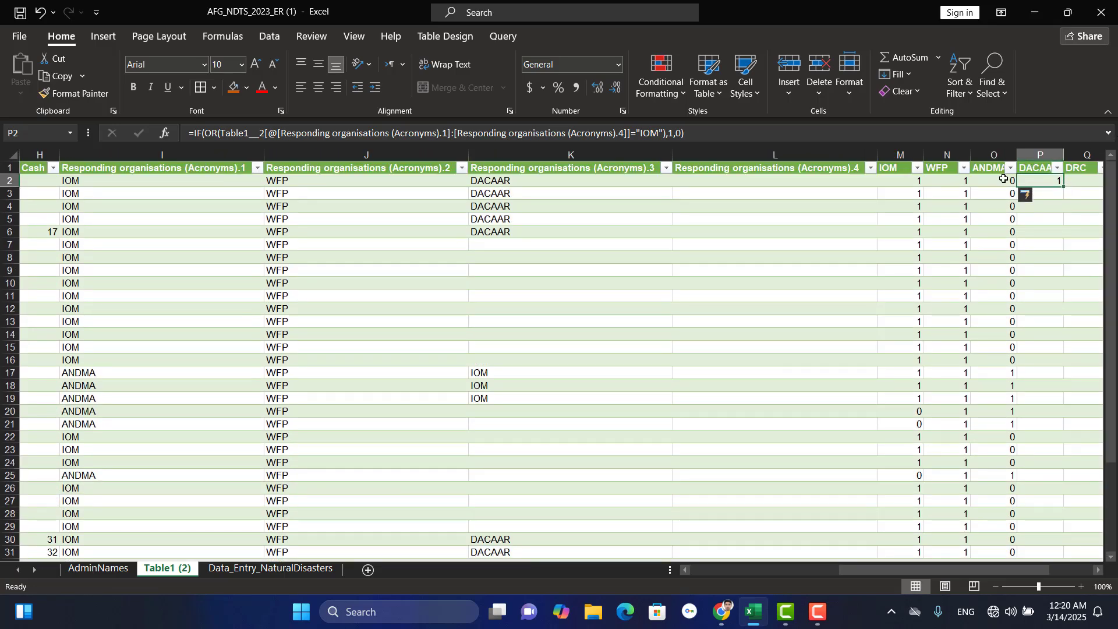
{"action": "left_click", "coordinate": [1004, 179]}
{"action": "left_click_drag", "start_coordinate": [1017, 186], "coordinate": [1068, 176]}
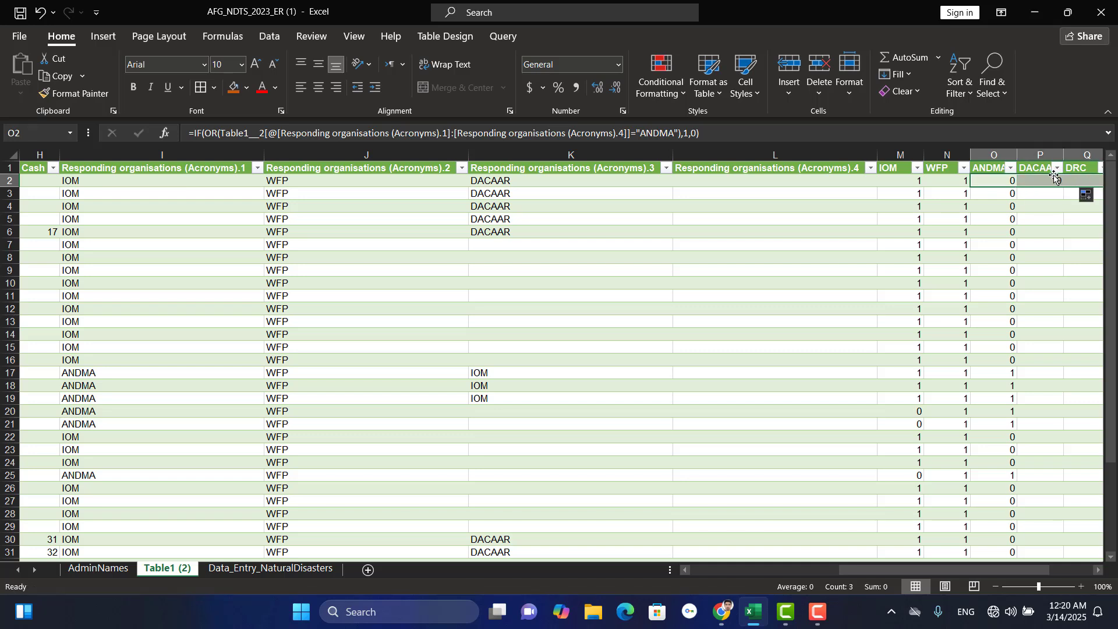
Change the criterion in the DACAAR column's copied formula to "DACAAR".
{"action": "left_click", "coordinate": [1052, 180]}
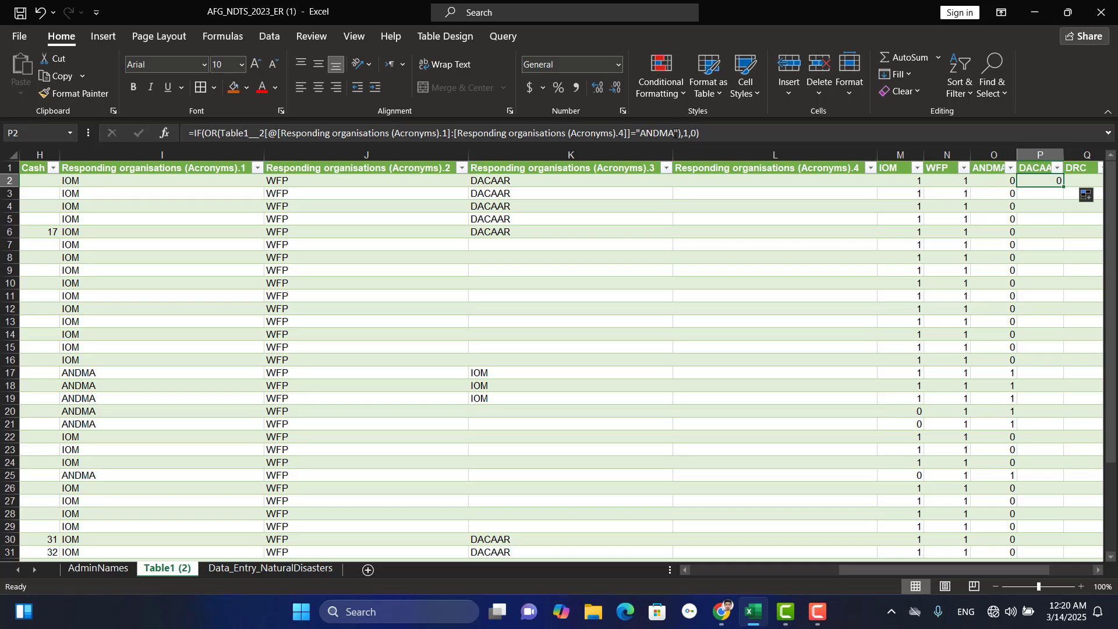
{"action": "left_click", "coordinate": [674, 133]}
{"action": "key", "text": "BackSpace"}
{"action": "key", "text": "BackSpace"}
{"action": "key", "text": "BackSpace"}
{"action": "key", "text": "BackSpace"}
{"action": "key", "text": "BackSpace"}
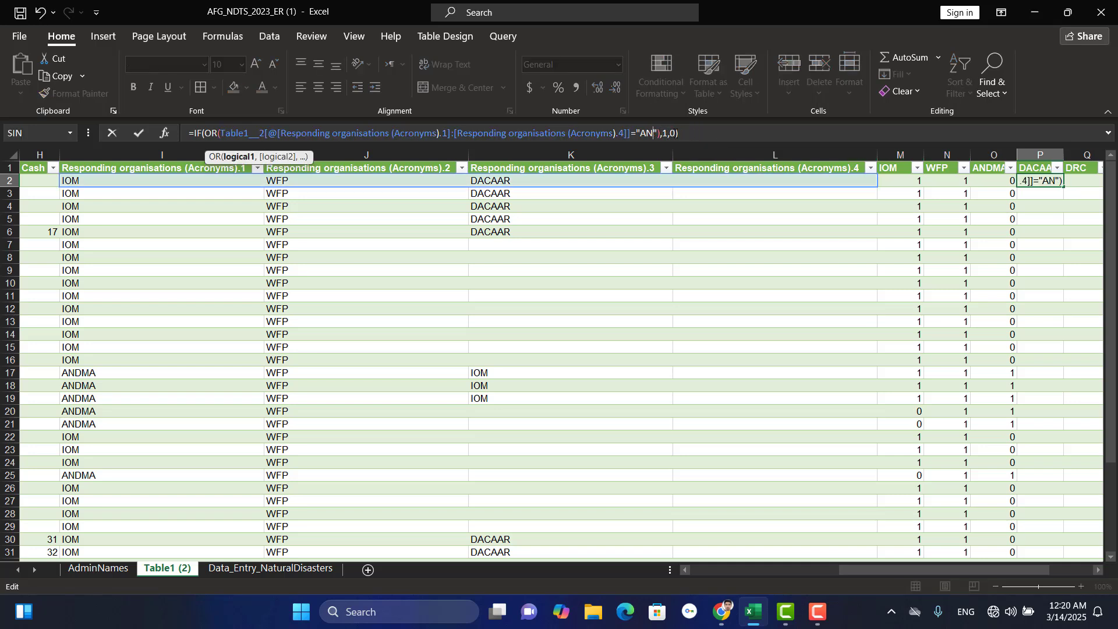
{"action": "type", "text": "DACAAR"}
{"action": "key", "text": "Tab"}
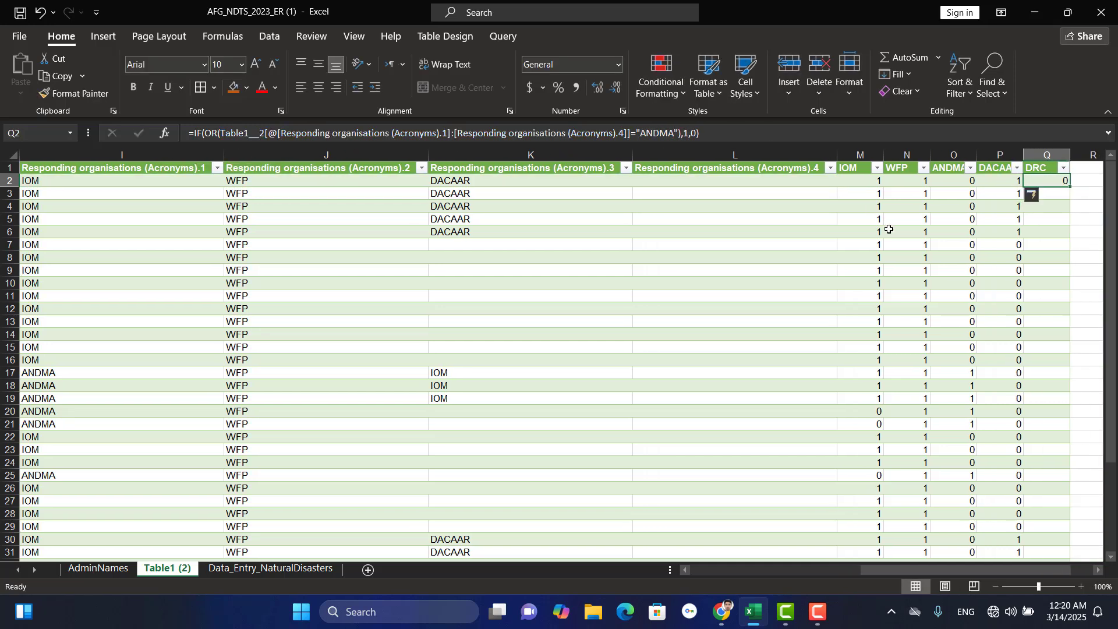
Examine row 6 across the table to compare its responding organisations with its indicator values.
{"action": "left_click", "coordinate": [1014, 232]}
{"action": "key", "text": "Left"}
{"action": "key", "text": "Left"}
{"action": "key", "text": "Left"}
{"action": "key", "text": "Left"}
{"action": "key", "text": "Left"}
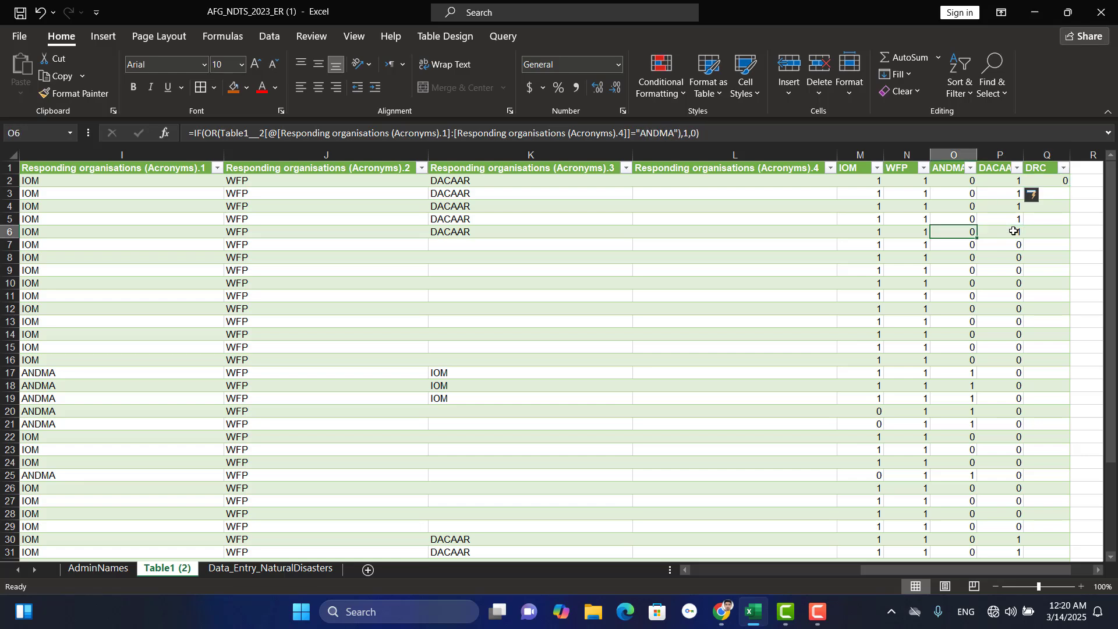
{"action": "key", "text": "Left"}
{"action": "key", "text": "Left"}
{"action": "key", "text": "Left"}
{"action": "key", "text": "Left"}
{"action": "key", "text": "Left"}
{"action": "key", "text": "Left"}
{"action": "key", "text": "Left"}
{"action": "key", "text": "Right"}
{"action": "key", "text": "Right"}
{"action": "key", "text": "Right"}
{"action": "key", "text": "Right"}
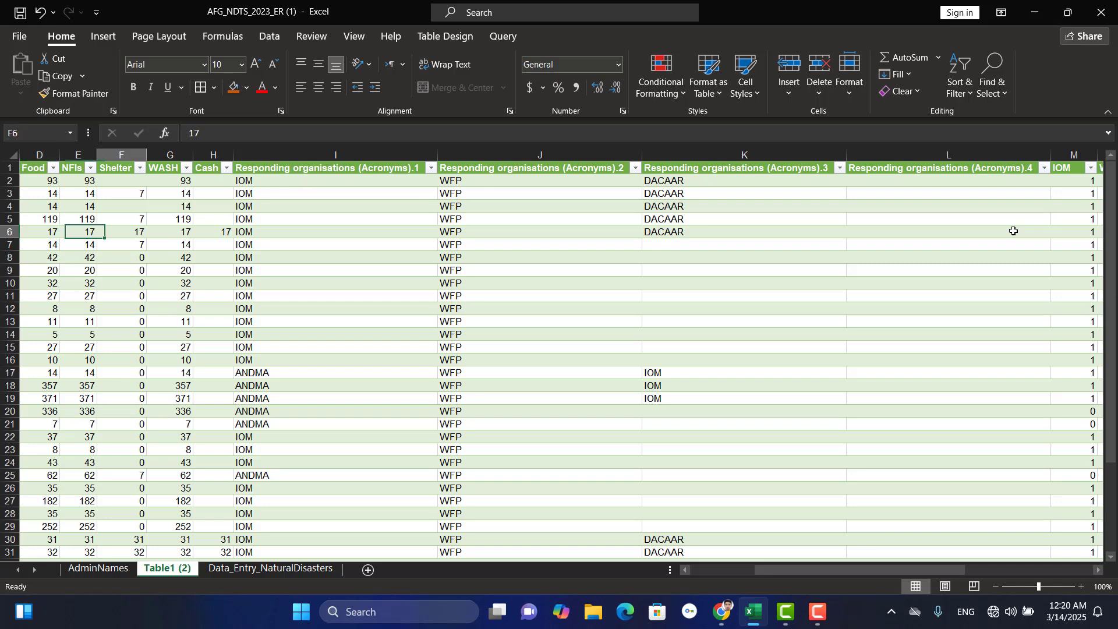
{"action": "key", "text": "Right"}
{"action": "key", "text": "Right"}
{"action": "key", "text": "Right"}
{"action": "key", "text": "Right"}
{"action": "key", "text": "Right"}
{"action": "key", "text": "Right"}
{"action": "key", "text": "Right"}
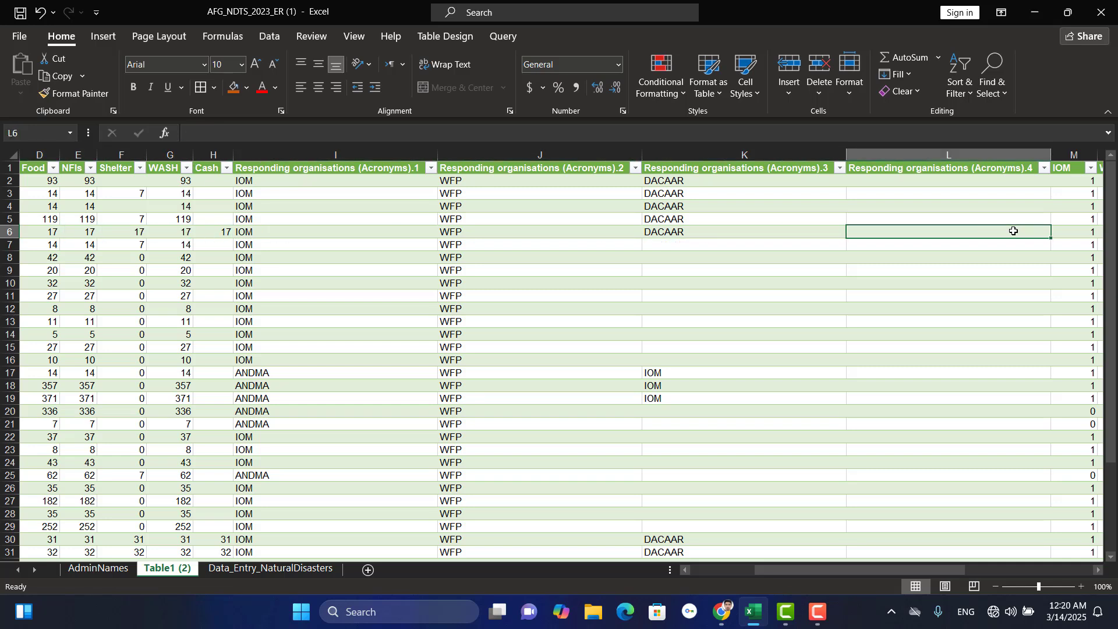
{"action": "key", "text": "Right"}
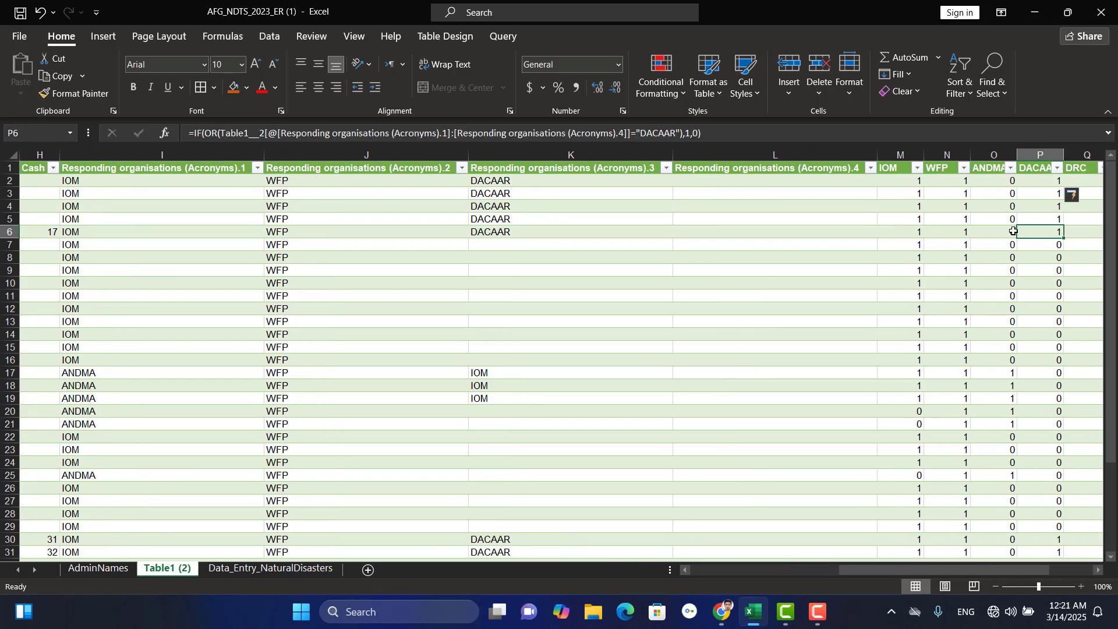
Examine the DACAAR indicators from row 7 down to row 31 against the responding organisations.
{"action": "key", "text": "Down"}
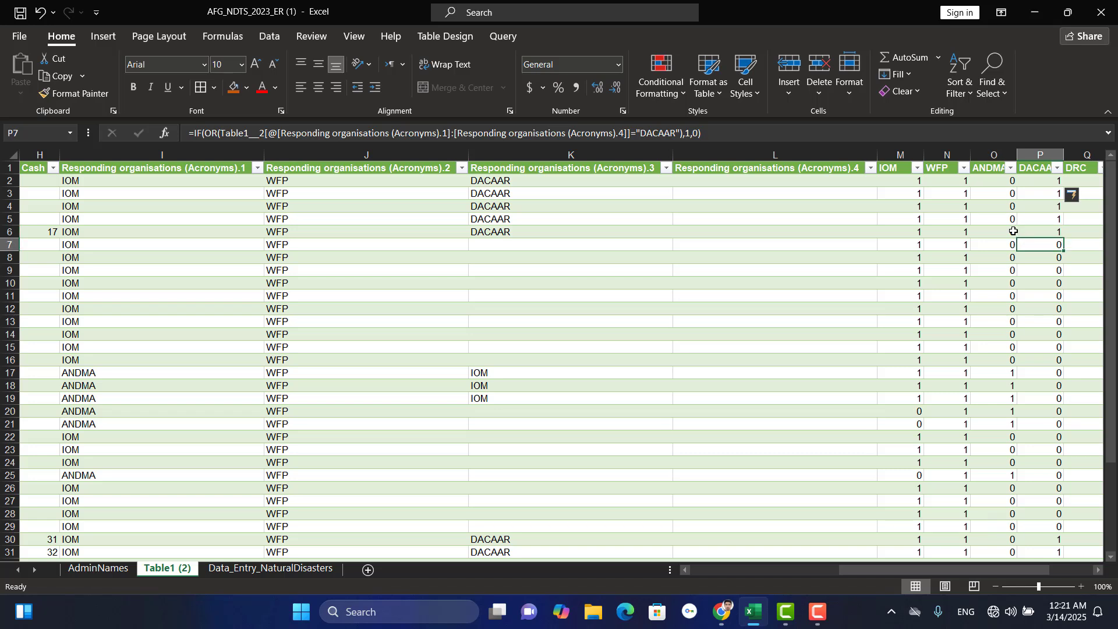
{"action": "key", "text": "Down"}
{"action": "key", "text": "Down"}
{"action": "key", "text": "Down"}
{"action": "key", "text": "Down"}
{"action": "key", "text": "Down"}
{"action": "key", "text": "Down"}
{"action": "key", "text": "Down"}
{"action": "key", "text": "Down"}
{"action": "key", "text": "Down"}
{"action": "key", "text": "Down"}
{"action": "key", "text": "Down"}
{"action": "key", "text": "Down"}
{"action": "key", "text": "Down"}
{"action": "key", "text": "Down"}
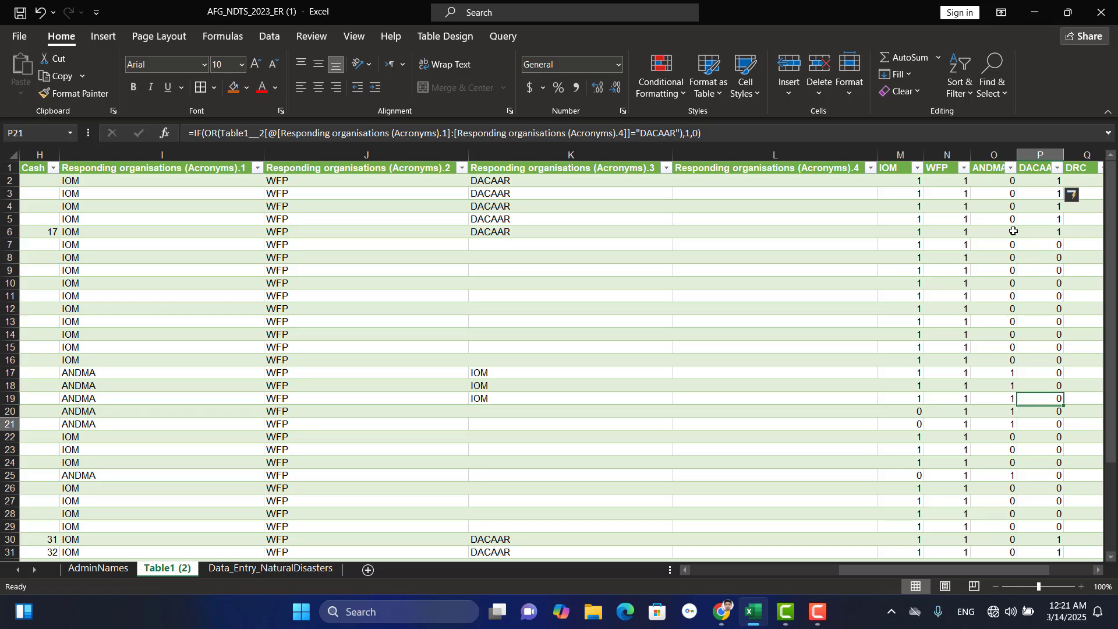
{"action": "key", "text": "Down"}
{"action": "key", "text": "Down"}
{"action": "key", "text": "Down"}
{"action": "key", "text": "Down"}
{"action": "key", "text": "Down"}
{"action": "key", "text": "Down"}
{"action": "key", "text": "Down"}
{"action": "key", "text": "Down"}
{"action": "key", "text": "Down"}
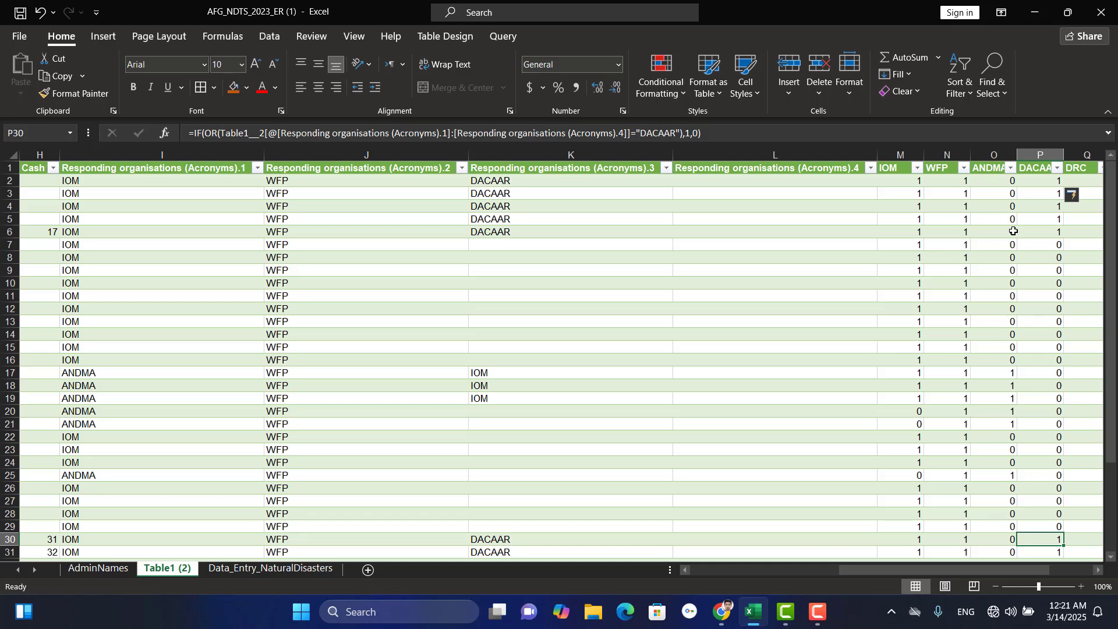
{"action": "key", "text": "Down"}
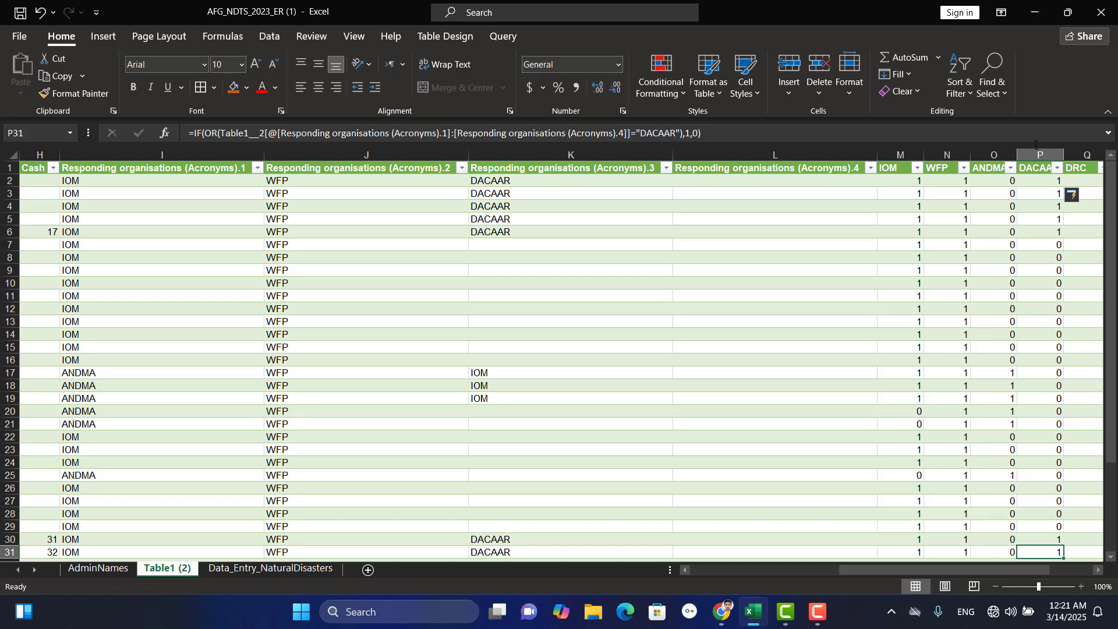
Change the criterion in the DRC column's copied formula to "DRC" and bring the indicator columns into view.
{"action": "left_click", "coordinate": [1082, 182]}
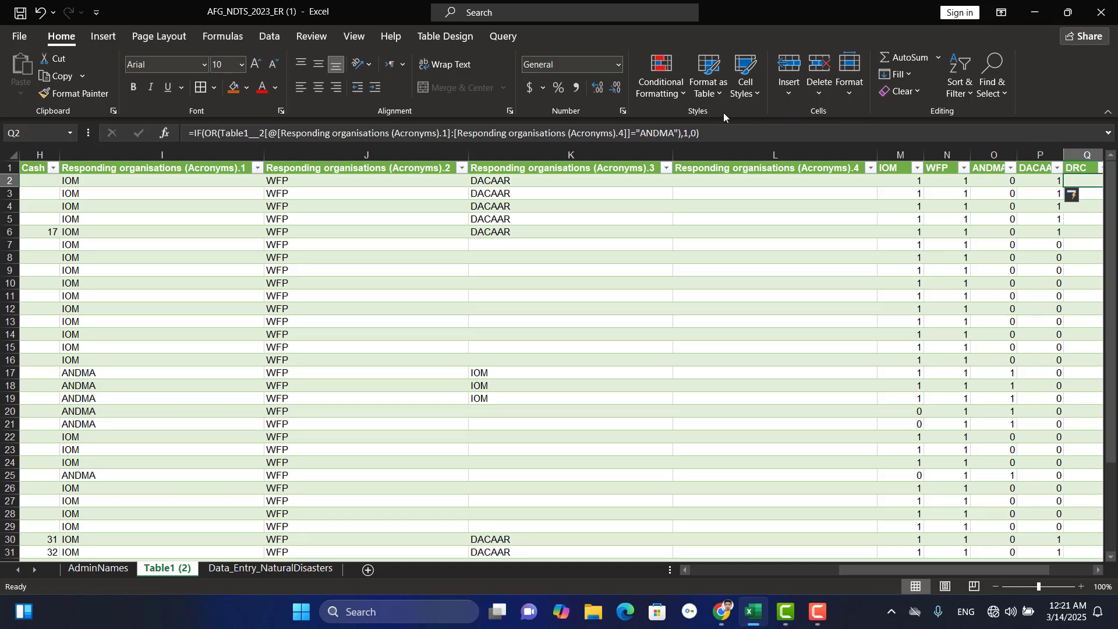
{"action": "left_click", "coordinate": [676, 132]}
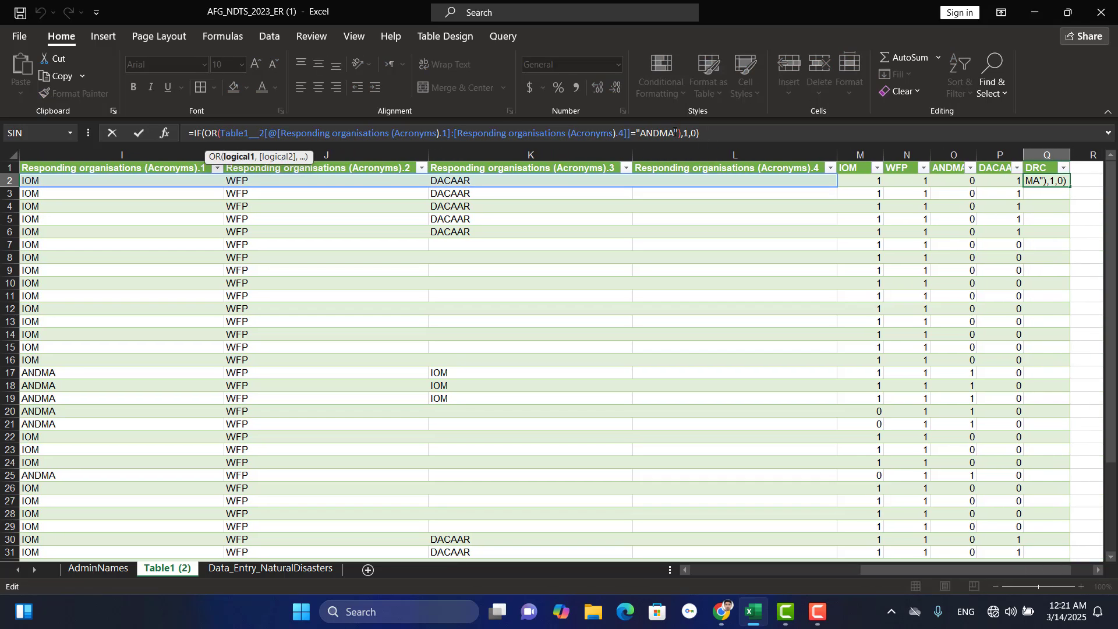
{"action": "key", "text": "BackSpace"}
{"action": "key", "text": "BackSpace"}
{"action": "key", "text": "BackSpace"}
{"action": "key", "text": "BackSpace"}
{"action": "key", "text": "BackSpace"}
{"action": "type", "text": "DR"}
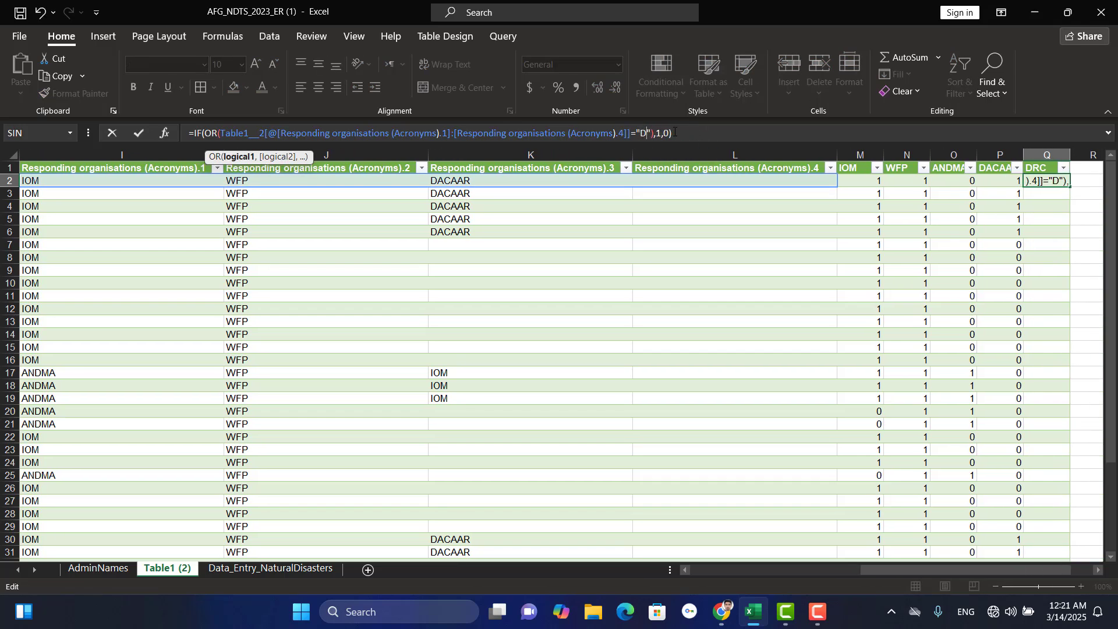
{"action": "type", "text": "C"}
{"action": "key", "text": "Return"}
{"action": "key", "text": "Home"}
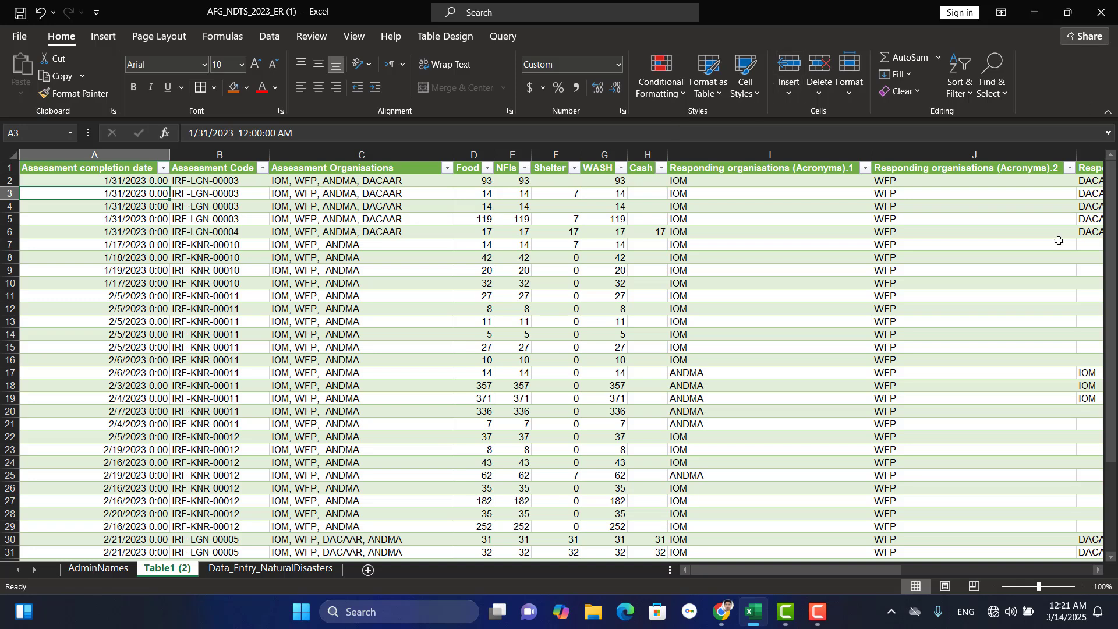
{"action": "left_click_drag", "start_coordinate": [880, 574], "coordinate": [1092, 563]}
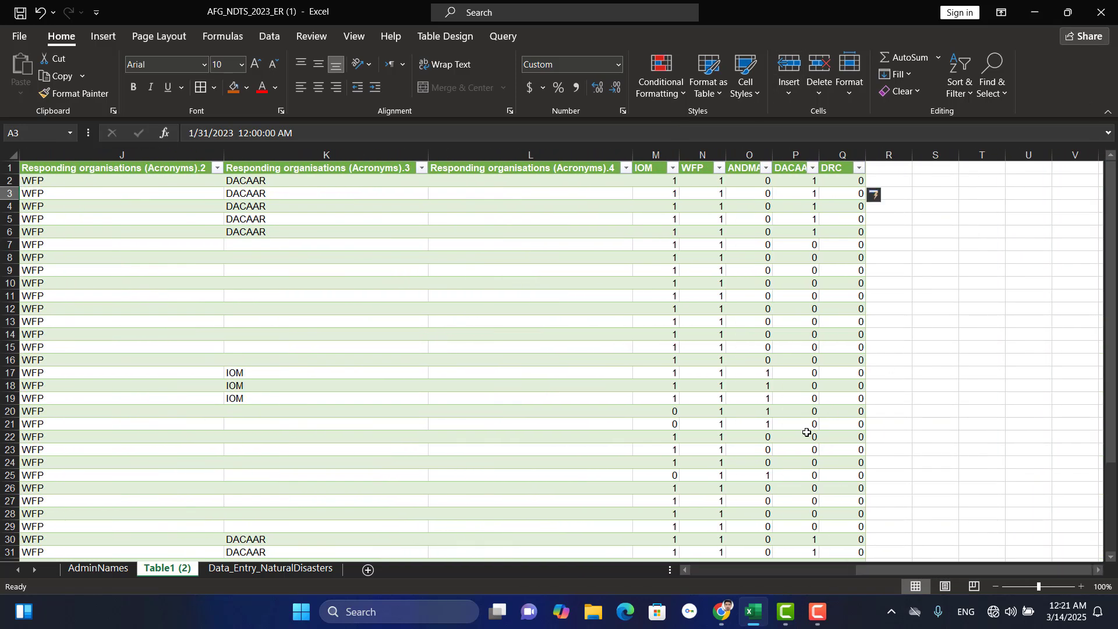
Examine the DRC indicators down to row 40 against the responding organisations listed in each row.
{"action": "scroll", "coordinate": [806, 432], "scroll_direction": "down", "scroll_amount": 9}
{"action": "scroll", "coordinate": [807, 433], "scroll_direction": "down", "scroll_amount": 5}
{"action": "scroll", "coordinate": [806, 432], "scroll_direction": "up", "scroll_amount": 7}
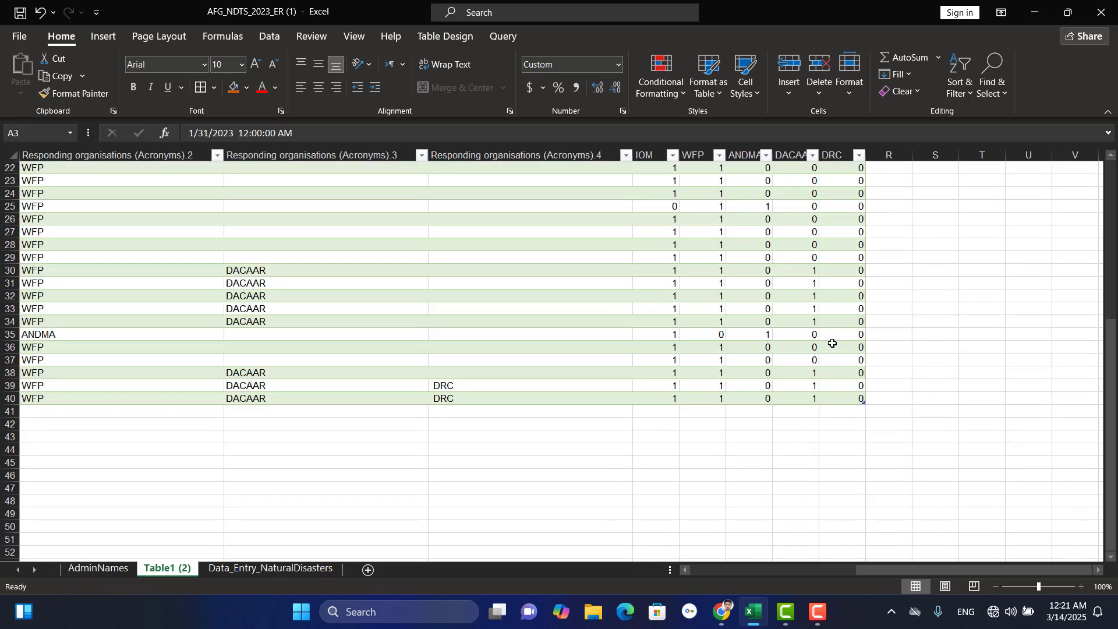
{"action": "scroll", "coordinate": [833, 344], "scroll_direction": "up", "scroll_amount": 5}
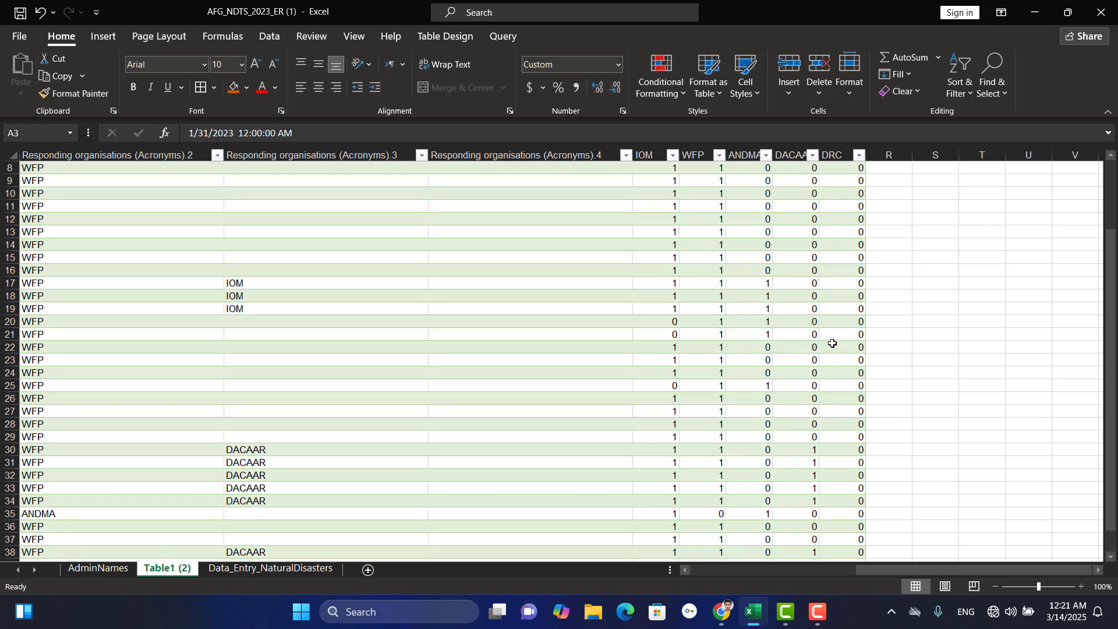
{"action": "scroll", "coordinate": [832, 343], "scroll_direction": "up", "scroll_amount": 3}
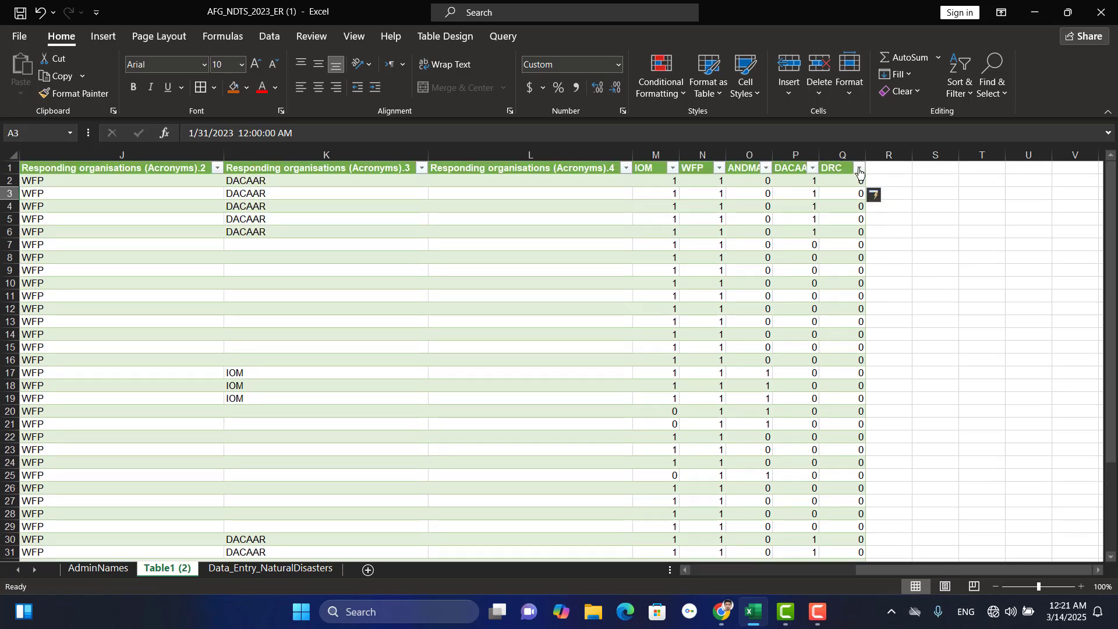
{"action": "left_click", "coordinate": [859, 169]}
{"action": "left_click", "coordinate": [859, 170]}
{"action": "left_click_drag", "start_coordinate": [938, 568], "coordinate": [879, 573]}
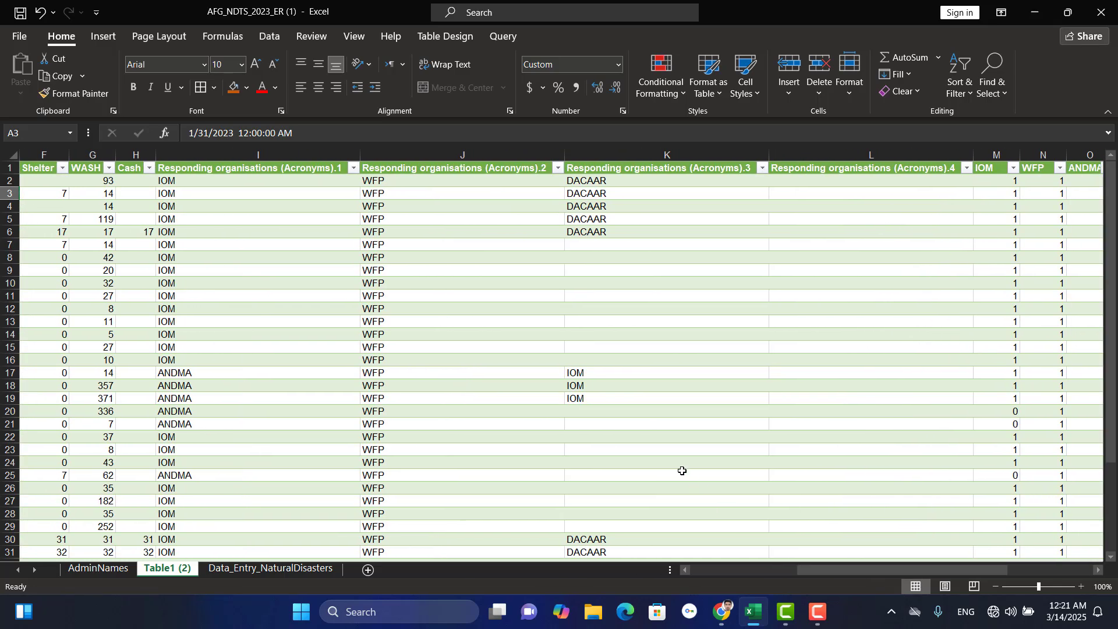
{"action": "scroll", "coordinate": [683, 471], "scroll_direction": "down", "scroll_amount": 11}
{"action": "scroll", "coordinate": [683, 470], "scroll_direction": "down", "scroll_amount": 3}
{"action": "scroll", "coordinate": [682, 470], "scroll_direction": "up", "scroll_amount": 15}
Delete the DRC indicator column from the end of the table.
{"action": "left_click_drag", "start_coordinate": [959, 568], "coordinate": [1045, 579]}
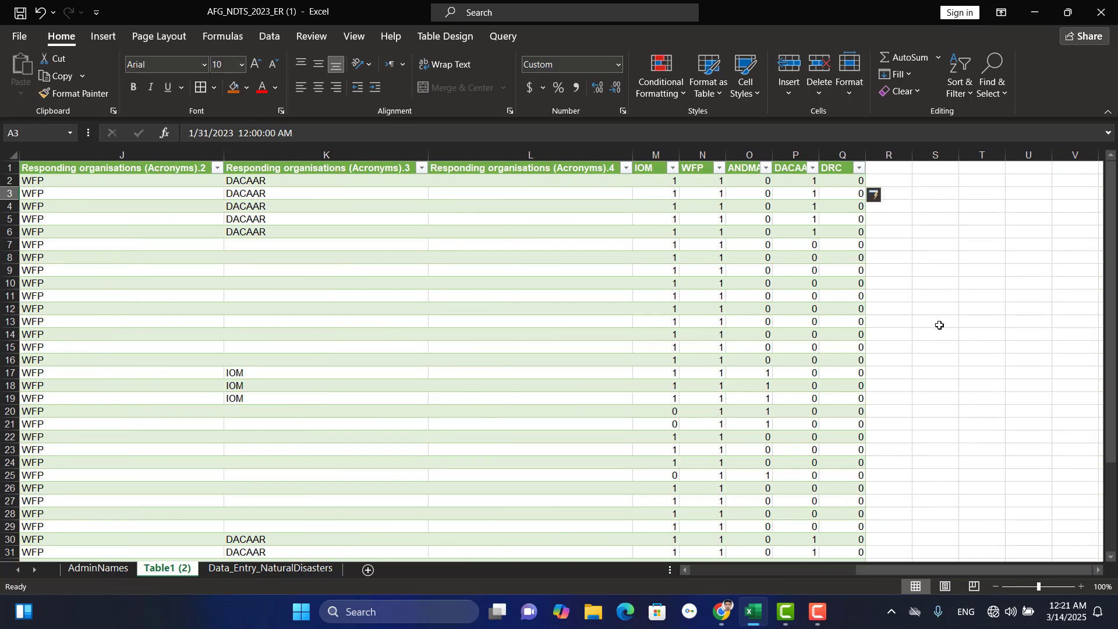
{"action": "left_click", "coordinate": [843, 150]}
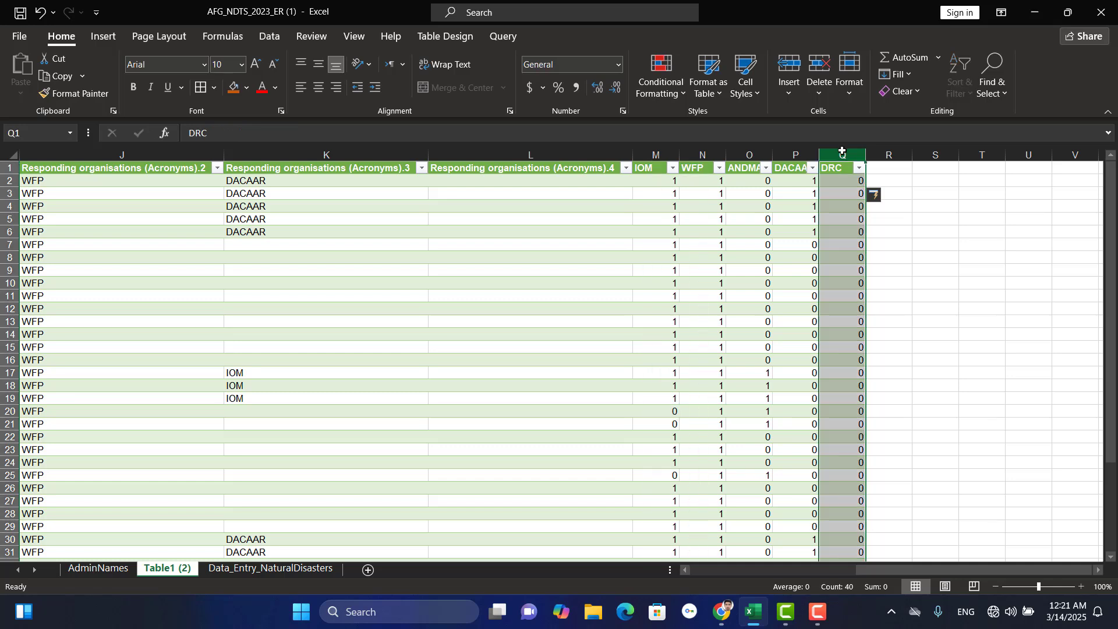
{"action": "key", "text": "ctrl+minus"}
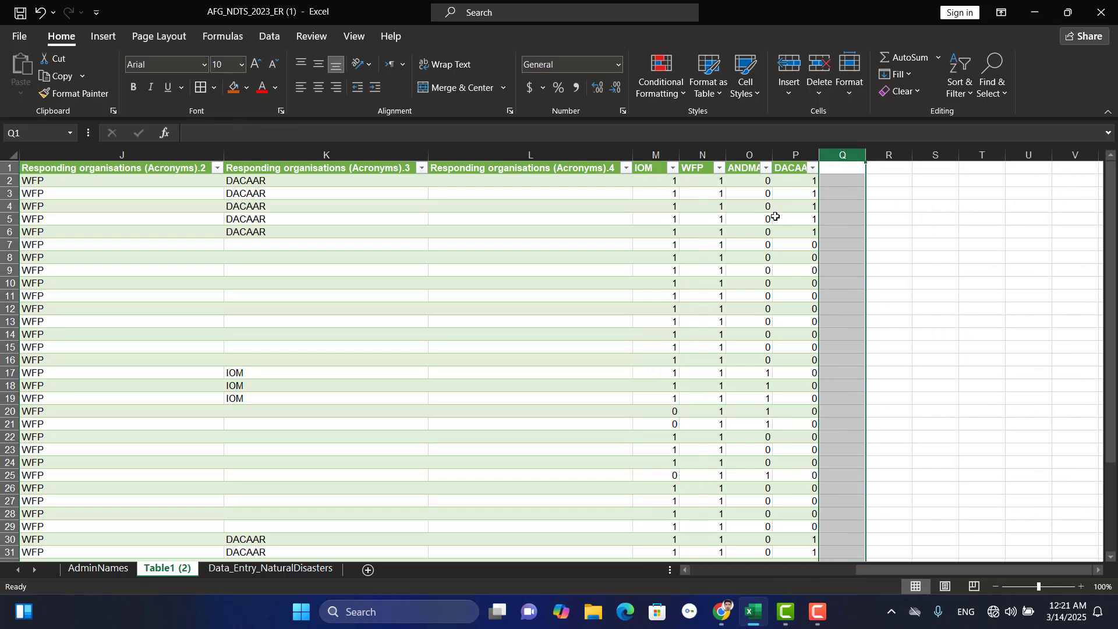
Replace the formulas in the IOM, WFP, ANDMA and DACAAR columns with their values, from row 2 to row 40.
{"action": "left_click", "coordinate": [658, 181]}
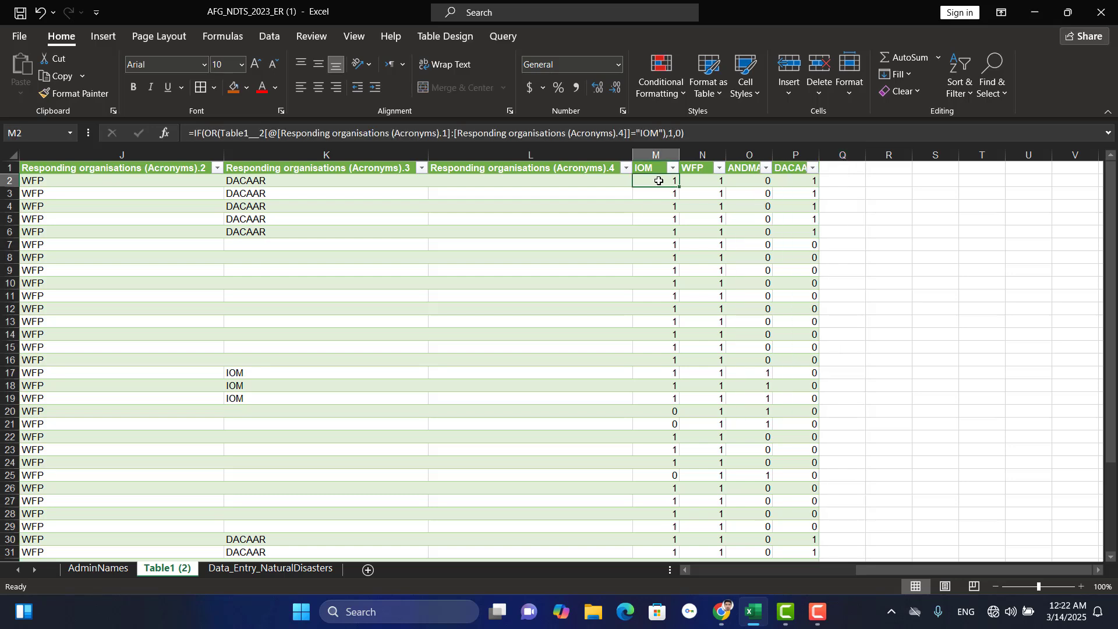
{"action": "key", "text": "ctrl+shift+Right"}
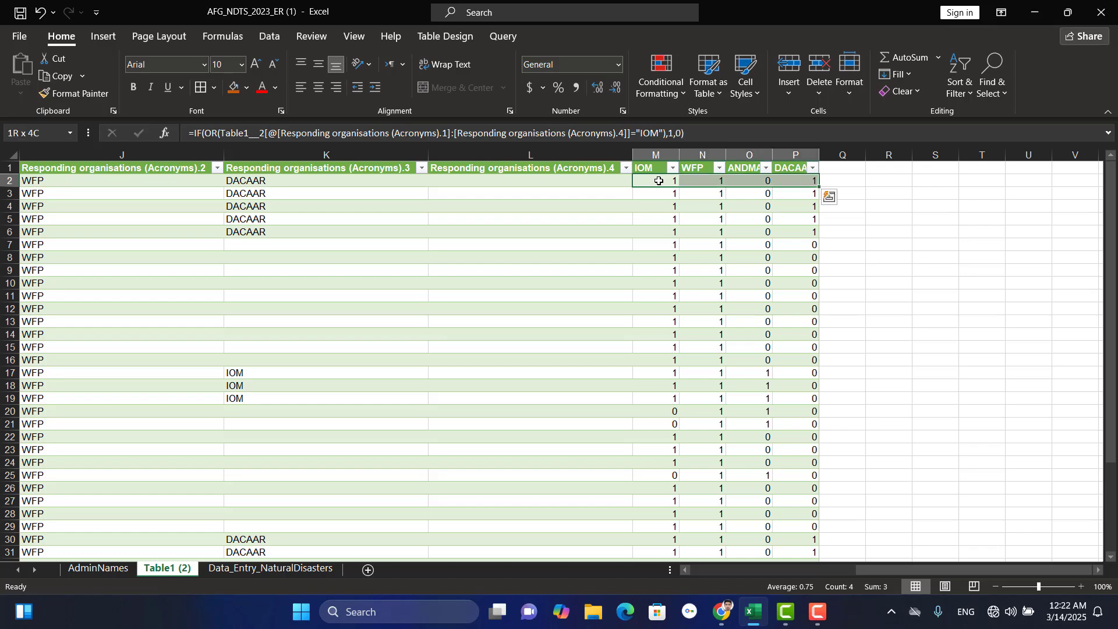
{"action": "key", "text": "ctrl+shift+Down"}
{"action": "key", "text": "ctrl+c"}
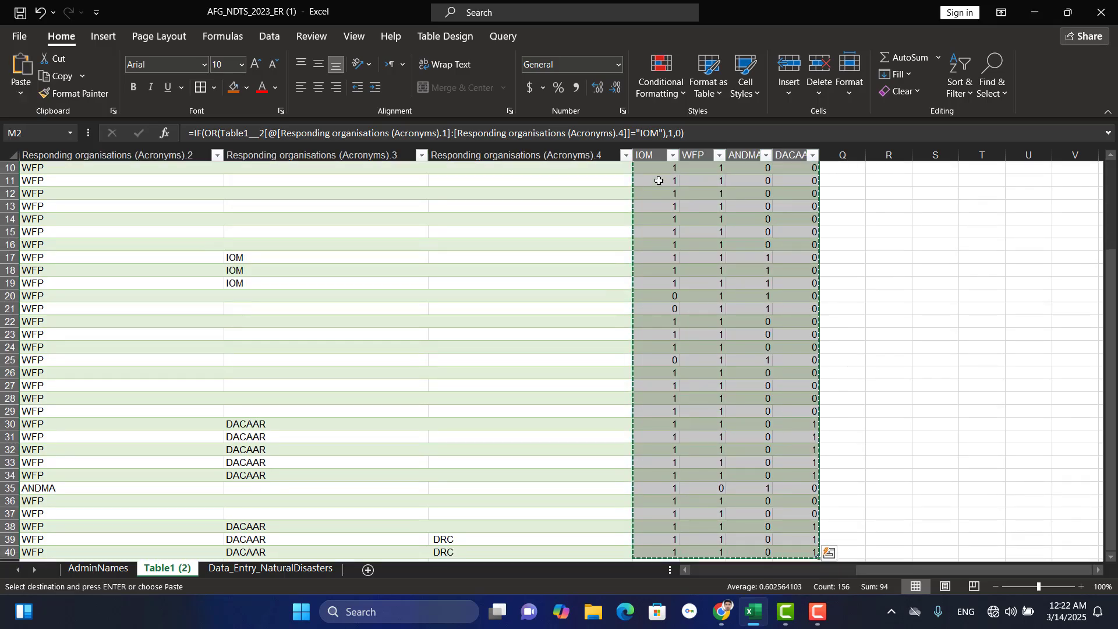
{"action": "key", "text": "ctrl+Up"}
{"action": "left_click", "coordinate": [659, 181]}
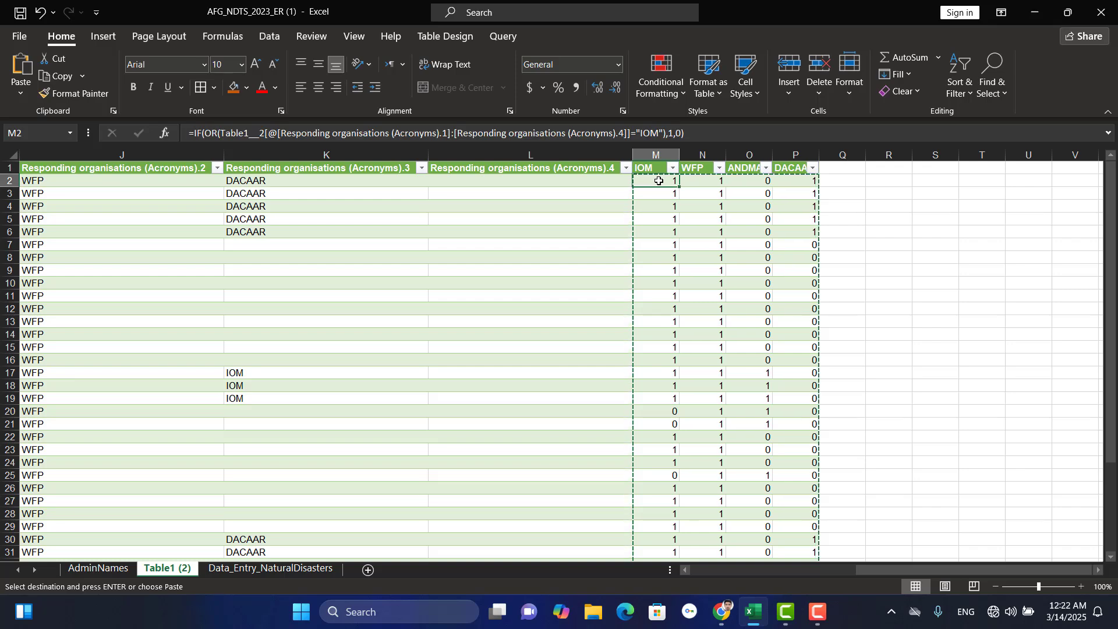
{"action": "right_click", "coordinate": [659, 181]}
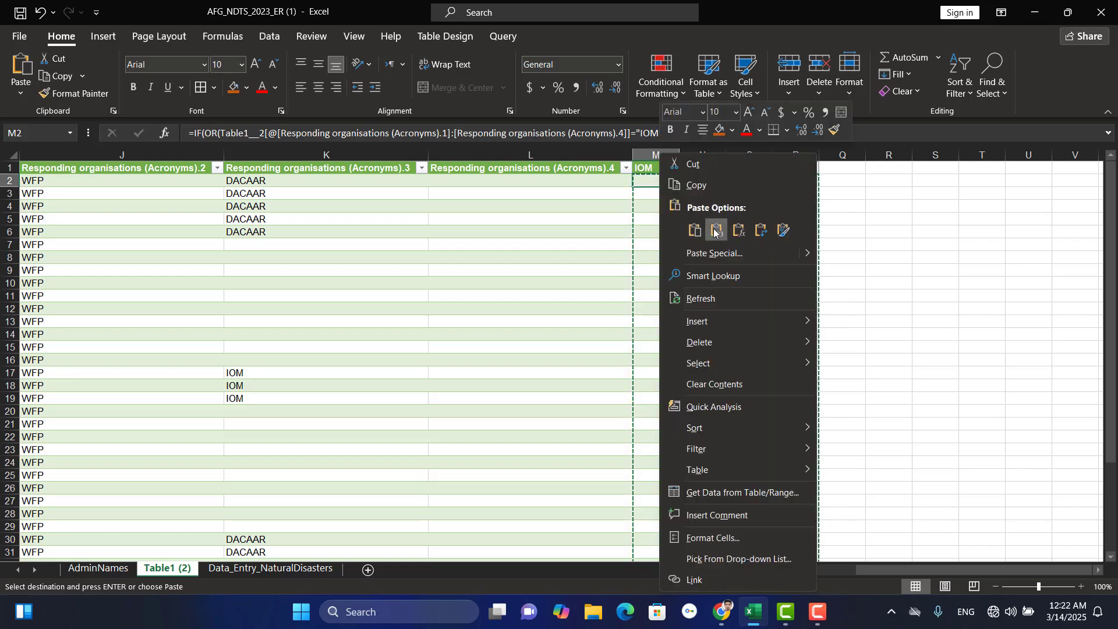
{"action": "left_click", "coordinate": [717, 229]}
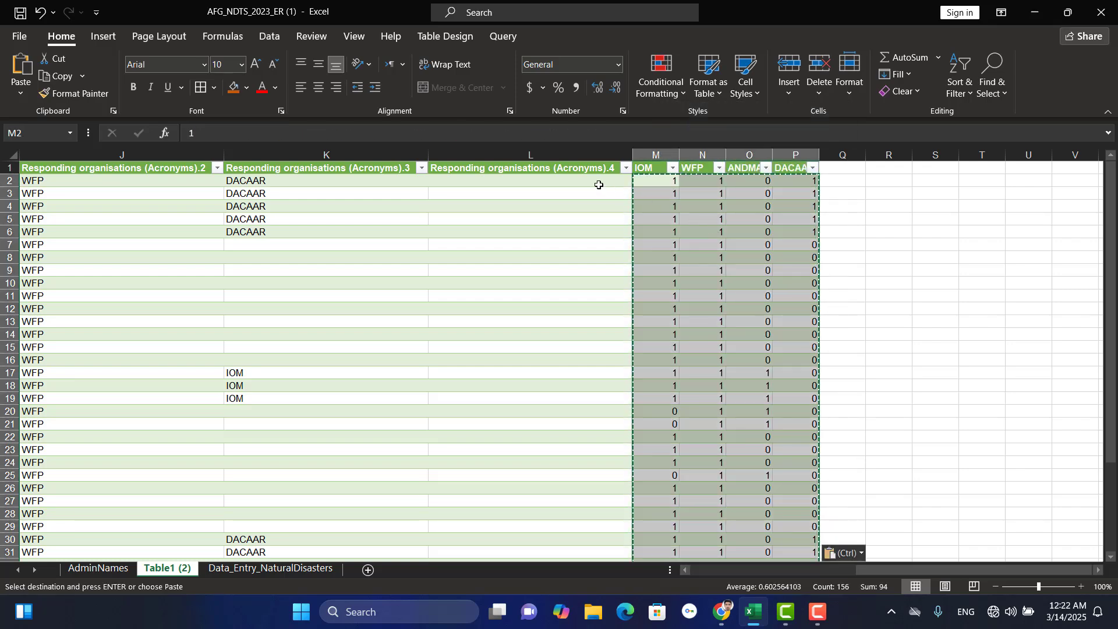
Delete the four Responding organisations (Acronyms) columns, numbered 1 to 4, from the table.
{"action": "left_click_drag", "start_coordinate": [904, 570], "coordinate": [829, 570]}
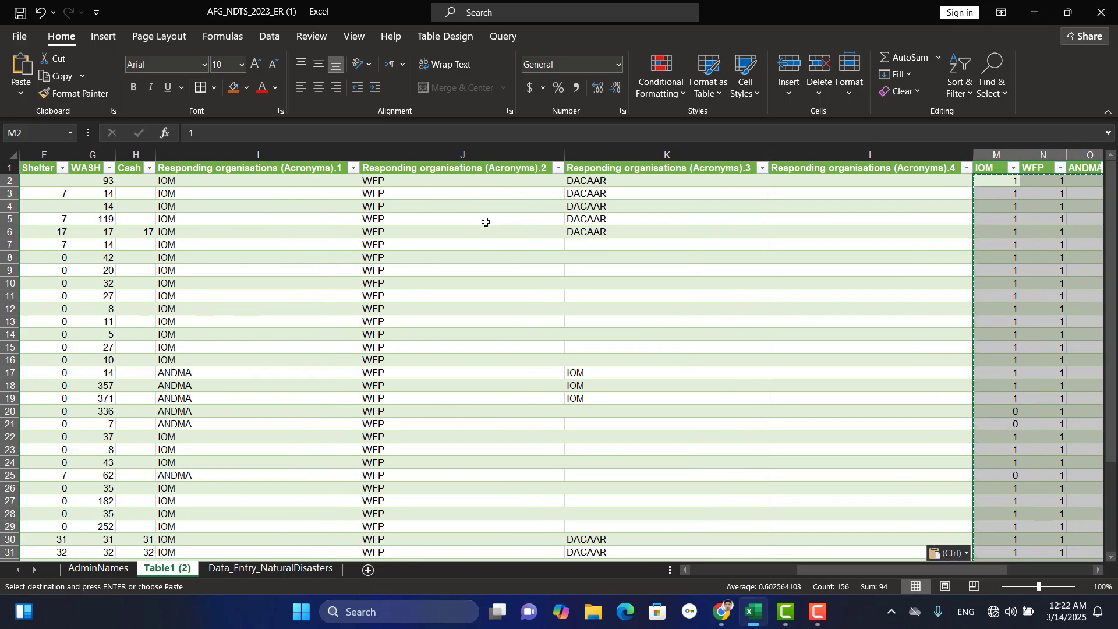
{"action": "left_click_drag", "start_coordinate": [256, 155], "coordinate": [973, 156]}
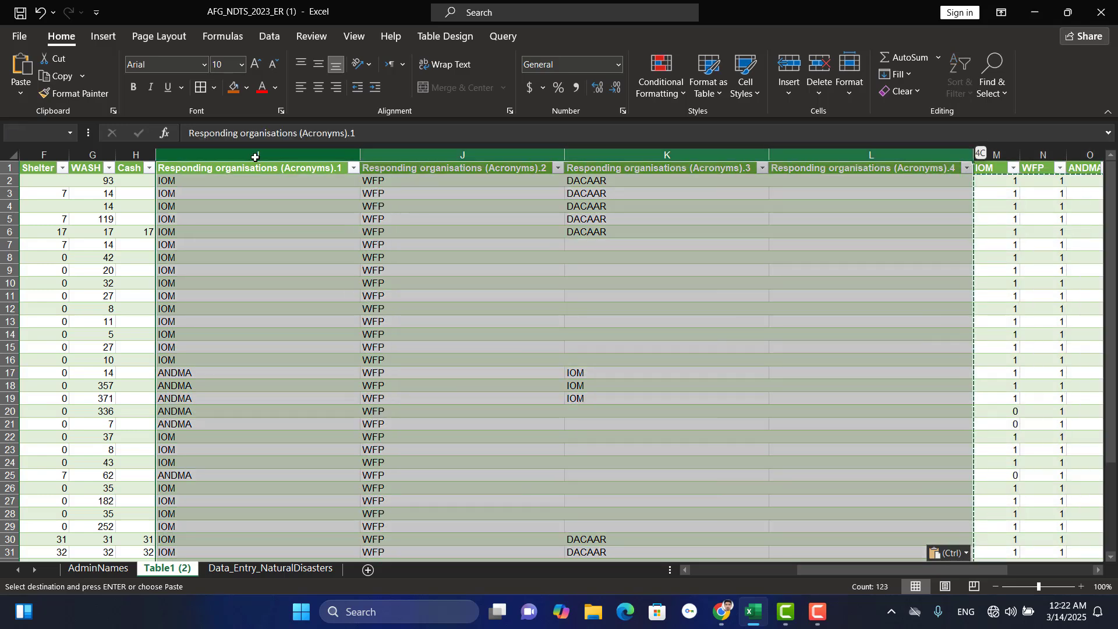
{"action": "key", "text": "Return"}
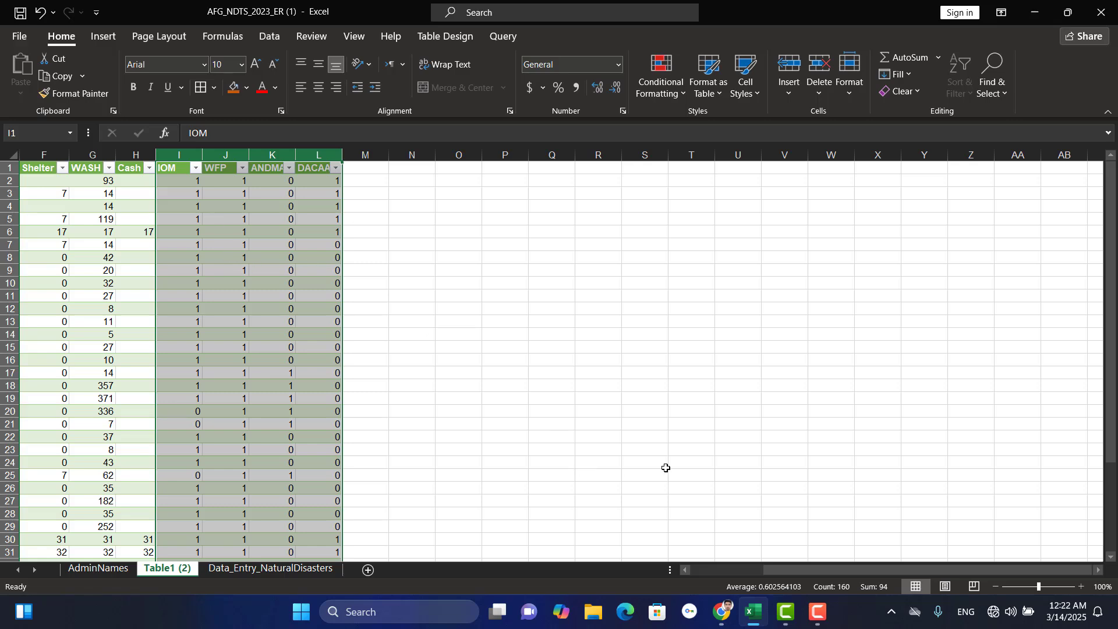
Delete the Food, NFIs, Shelter, WASH and Cash columns from the table.
{"action": "left_click_drag", "start_coordinate": [884, 575], "coordinate": [804, 568]}
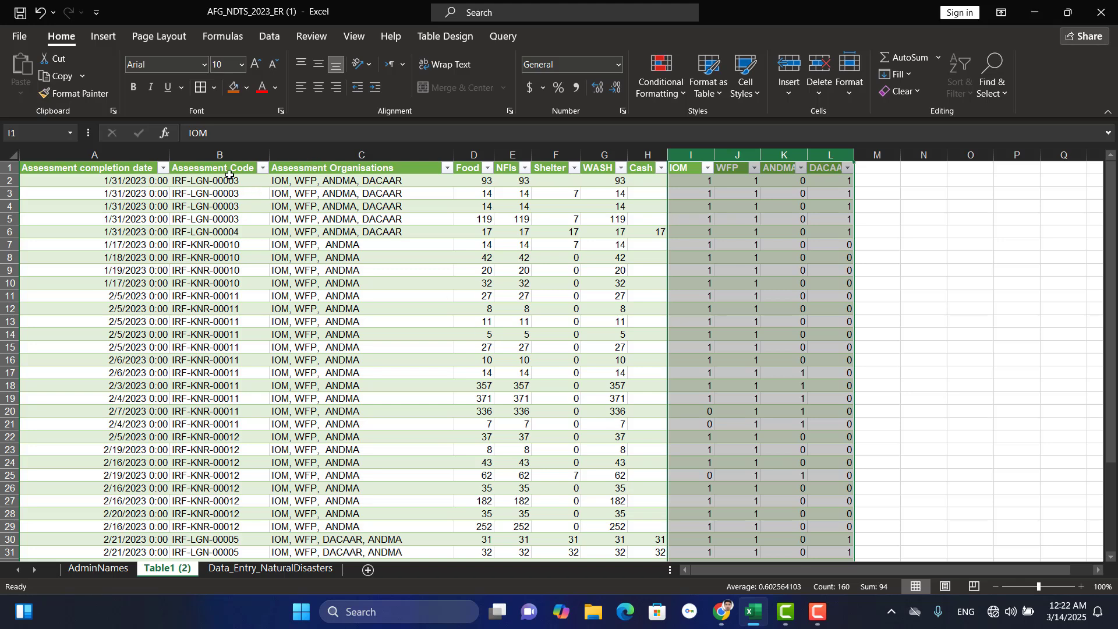
{"action": "left_click_drag", "start_coordinate": [646, 155], "coordinate": [472, 183]}
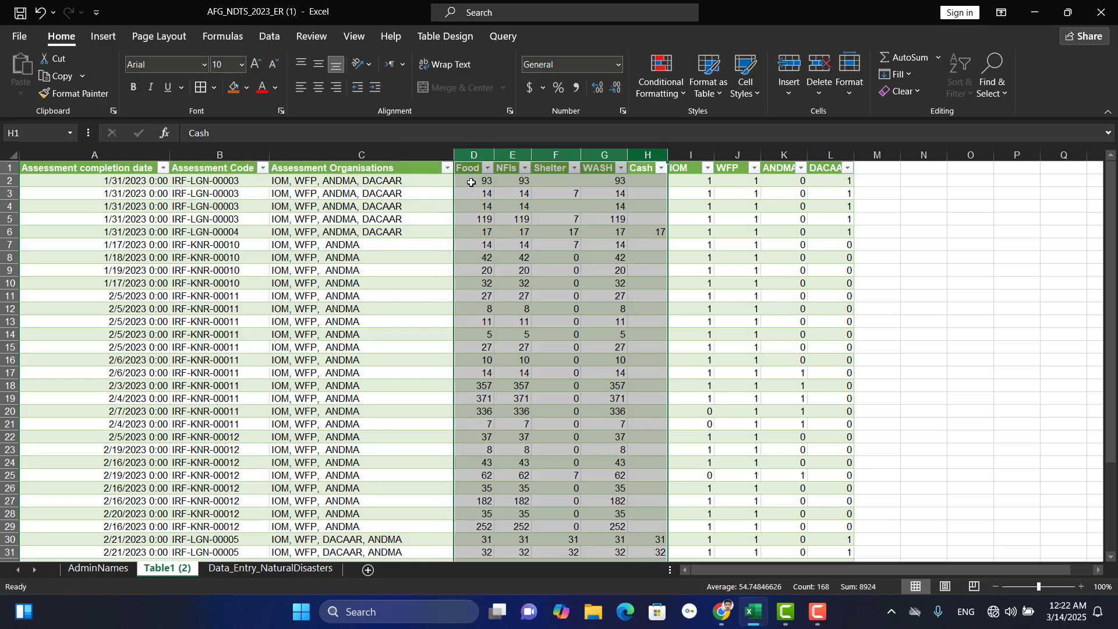
{"action": "key", "text": "ctrl+minus"}
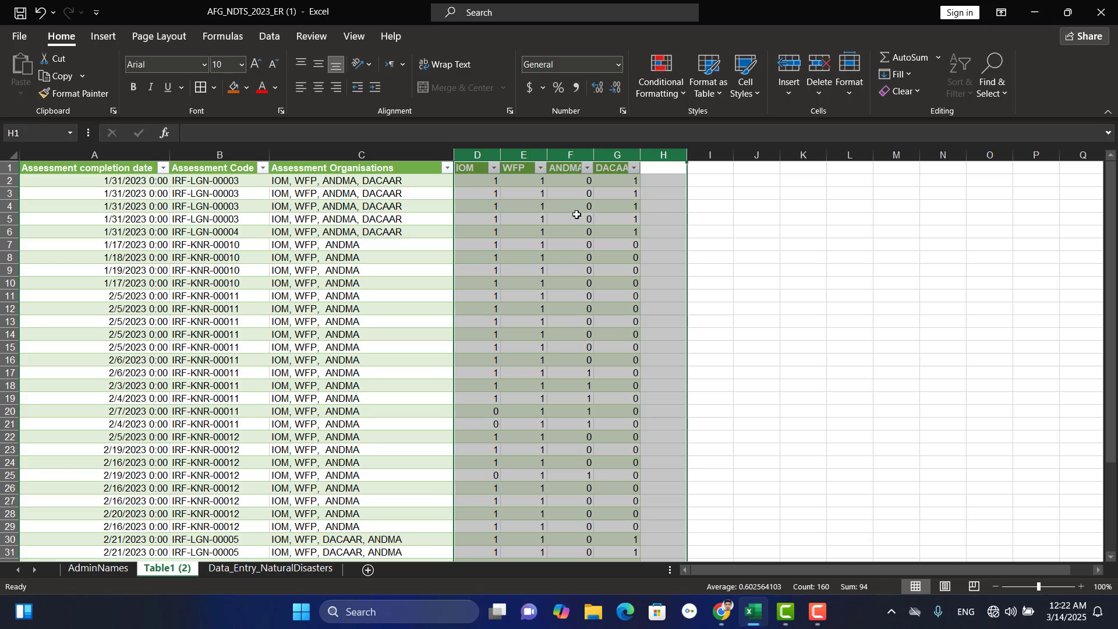
Create a PivotTable from Table1__2 on the existing worksheet, placed at cell J5.
{"action": "left_click", "coordinate": [576, 217]}
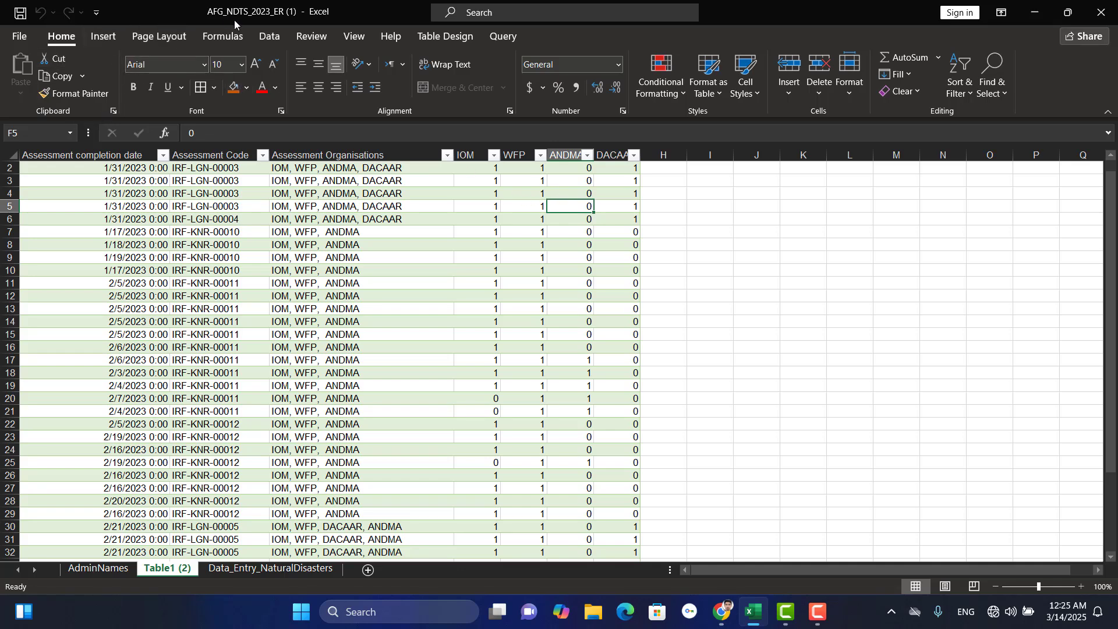
{"action": "left_click", "coordinate": [105, 37]}
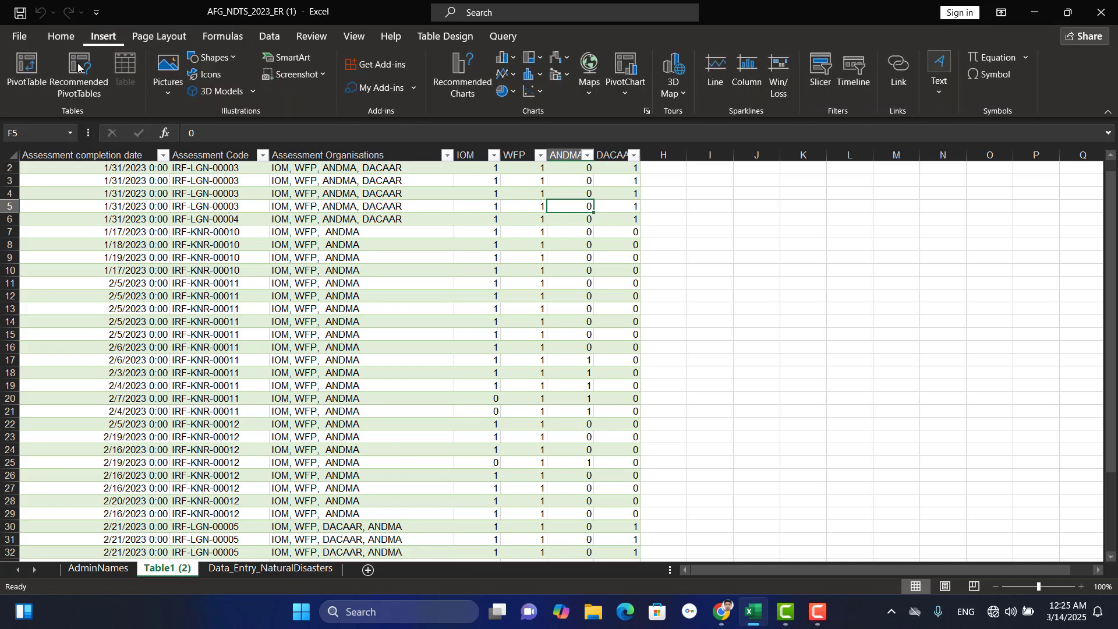
{"action": "left_click", "coordinate": [33, 71]}
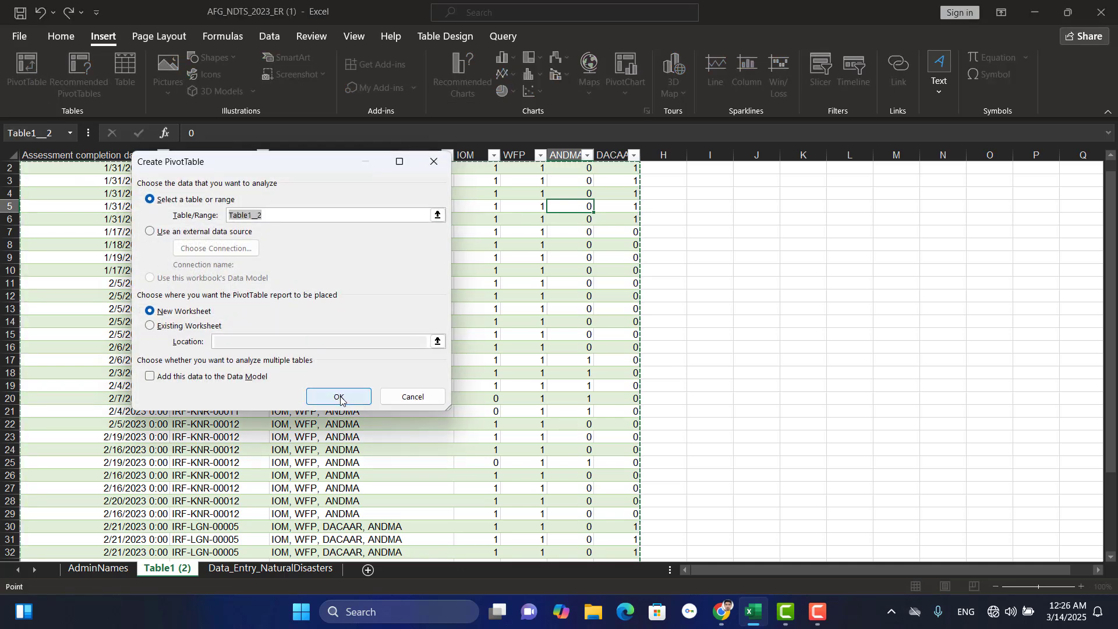
{"action": "left_click", "coordinate": [168, 326]}
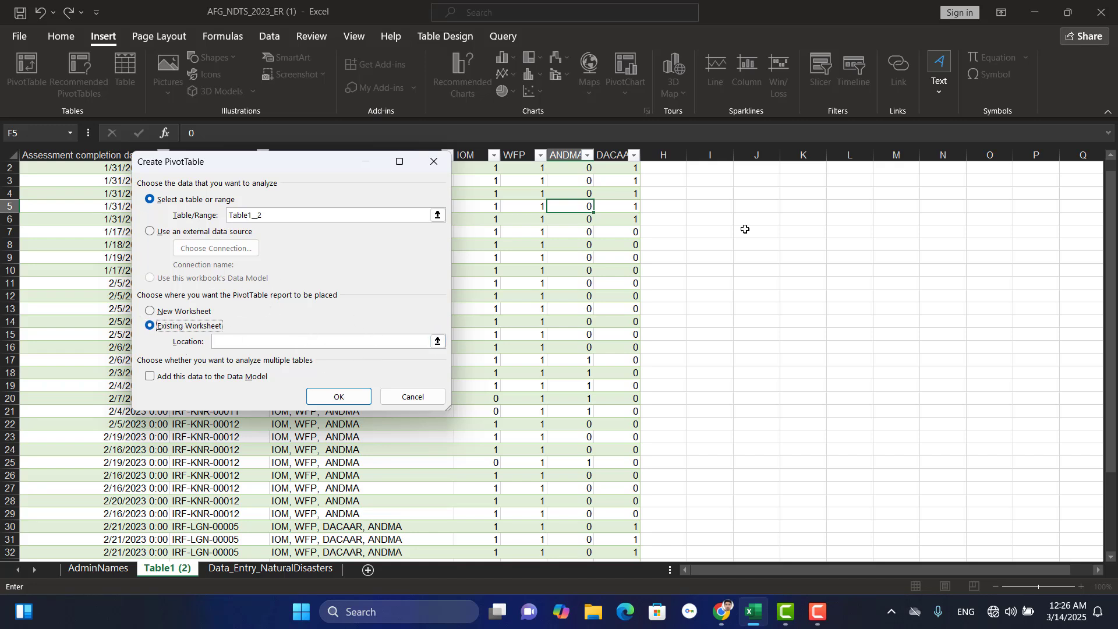
{"action": "left_click", "coordinate": [771, 204]}
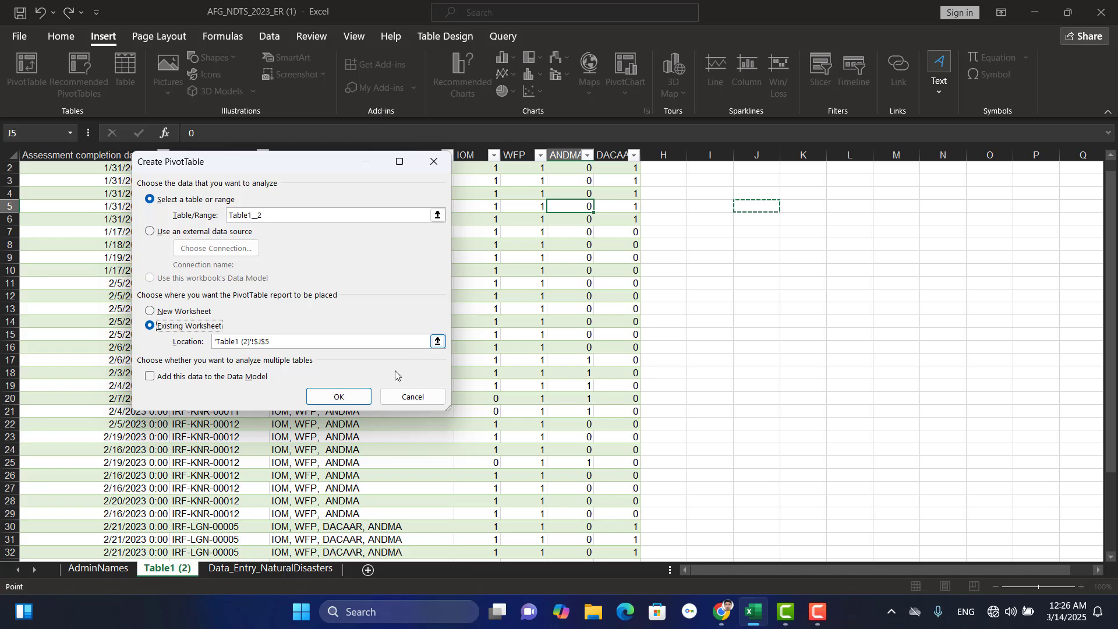
{"action": "left_click", "coordinate": [332, 400]}
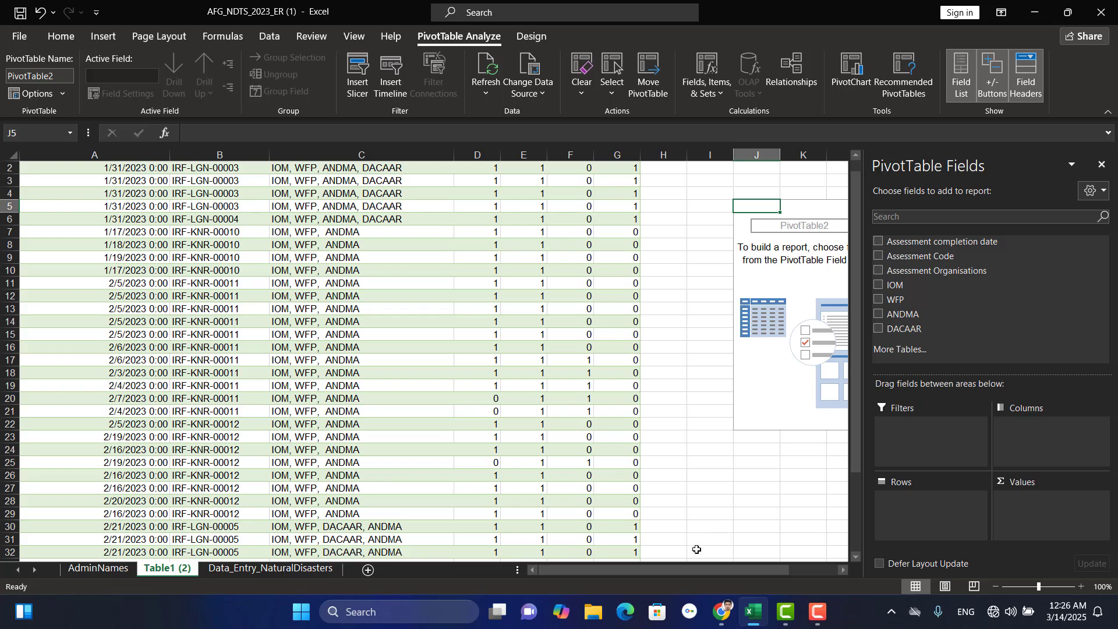
Add the IOM, WFP, ANDMA and DACAAR fields to the PivotTable's values as sums.
{"action": "left_click_drag", "start_coordinate": [701, 571], "coordinate": [738, 569]}
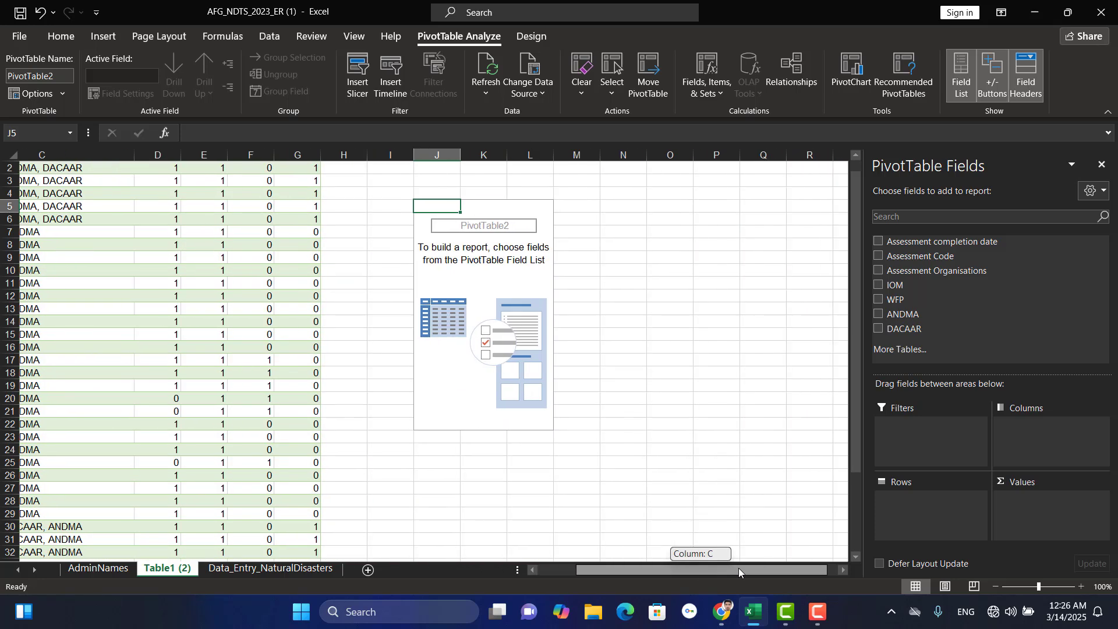
{"action": "left_click_drag", "start_coordinate": [921, 288], "coordinate": [1023, 531]}
{"action": "left_click_drag", "start_coordinate": [900, 300], "coordinate": [1028, 523]}
{"action": "left_click_drag", "start_coordinate": [903, 315], "coordinate": [1021, 527]}
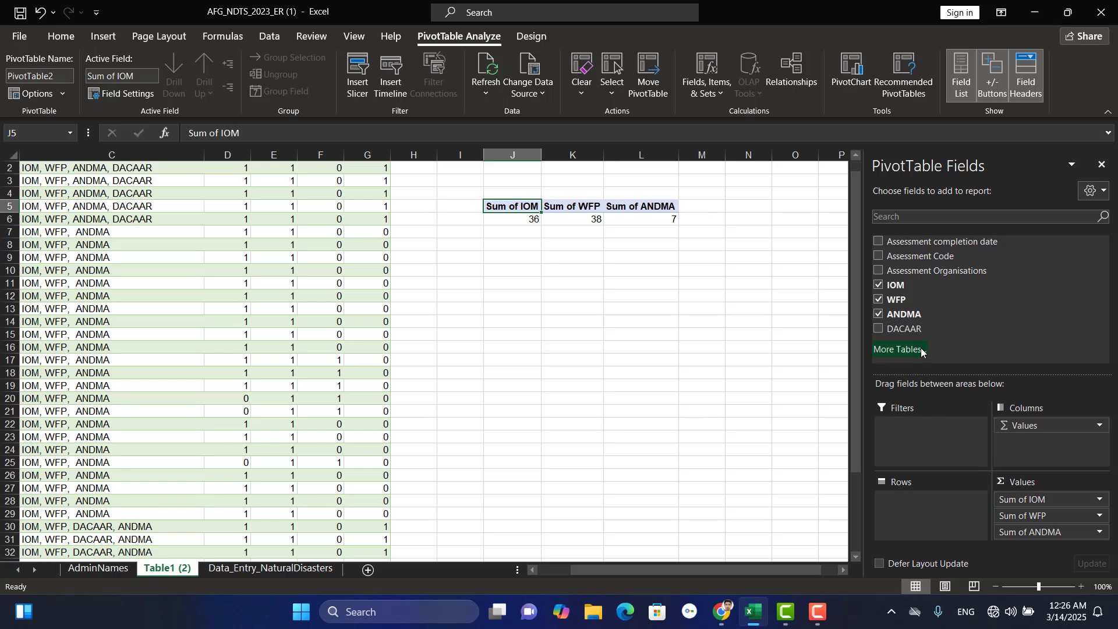
{"action": "left_click_drag", "start_coordinate": [905, 328], "coordinate": [1030, 545]}
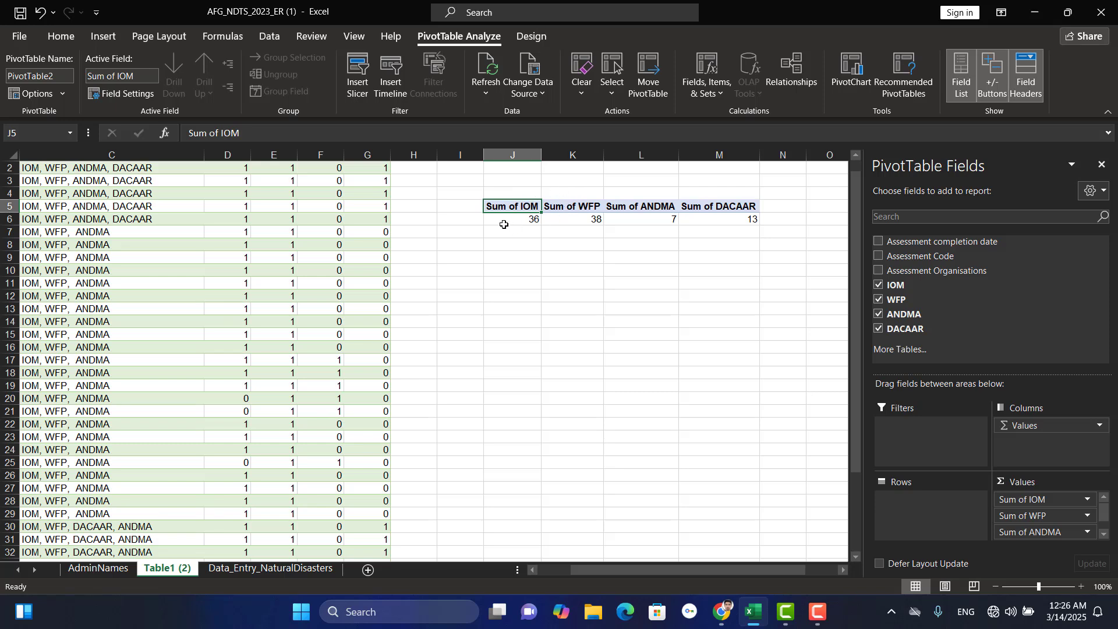
Insert a Clustered Column chart based on the whole PivotTable of organisation sums.
{"action": "mouse_move", "coordinate": [504, 224]}
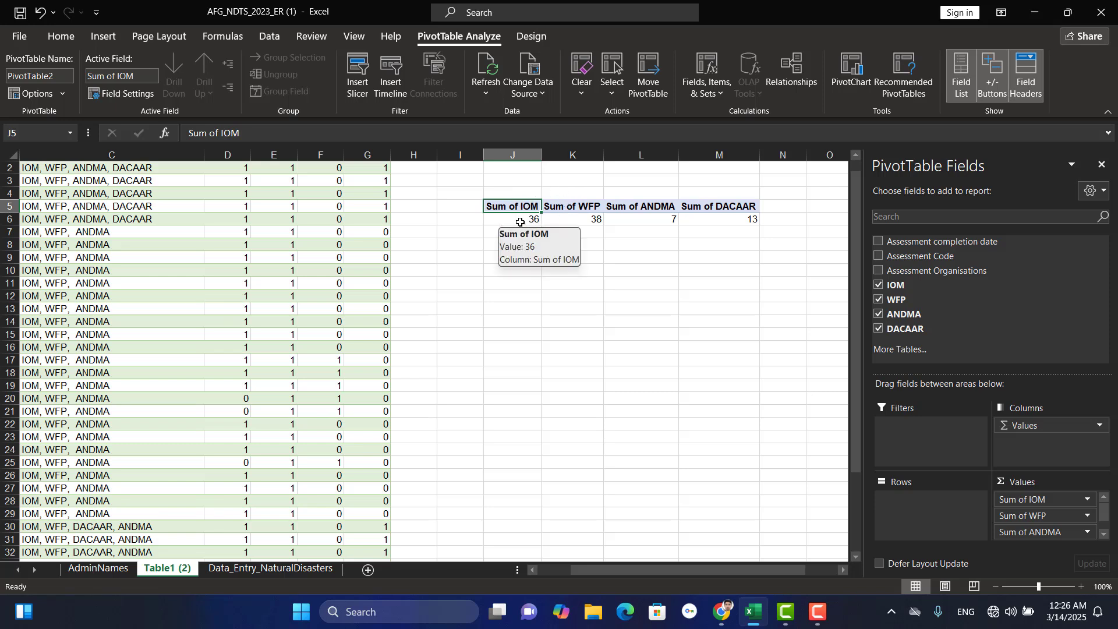
{"action": "mouse_move", "coordinate": [600, 221]}
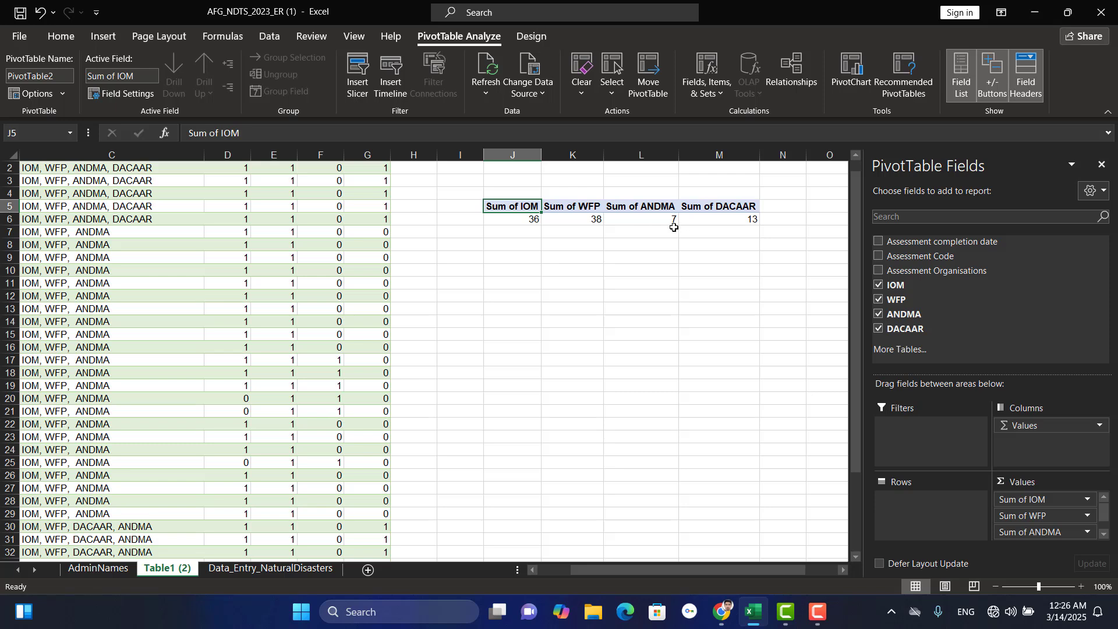
{"action": "mouse_move", "coordinate": [653, 214]}
{"action": "key", "text": "ctrl+a"}
{"action": "key", "text": "alt+n"}
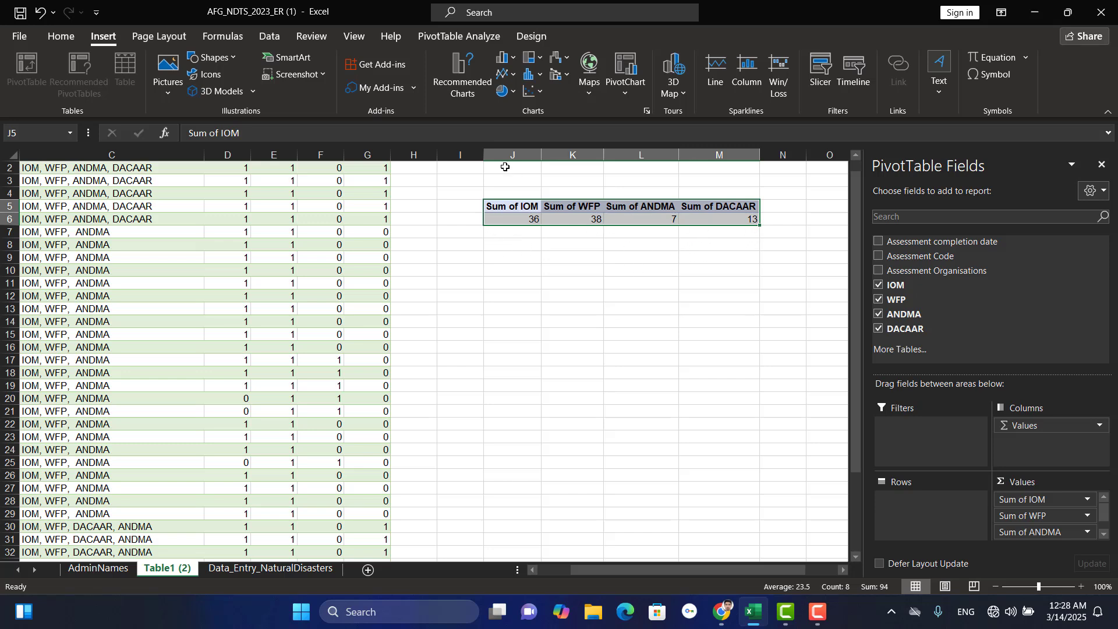
{"action": "left_click", "coordinate": [472, 82]}
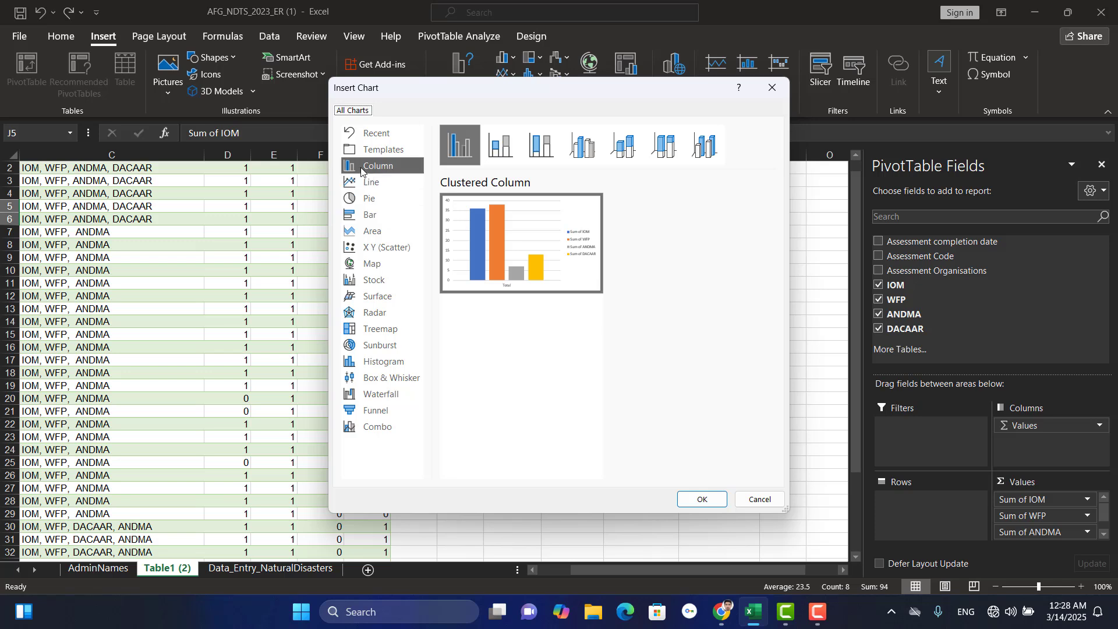
{"action": "left_click", "coordinate": [372, 203]}
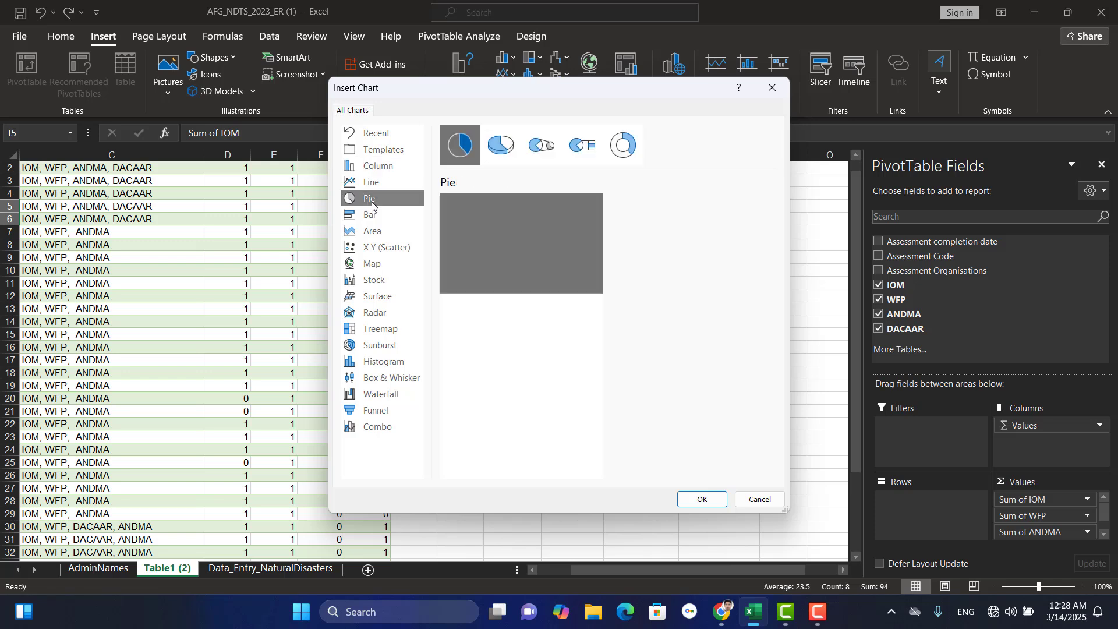
{"action": "left_click", "coordinate": [369, 167]}
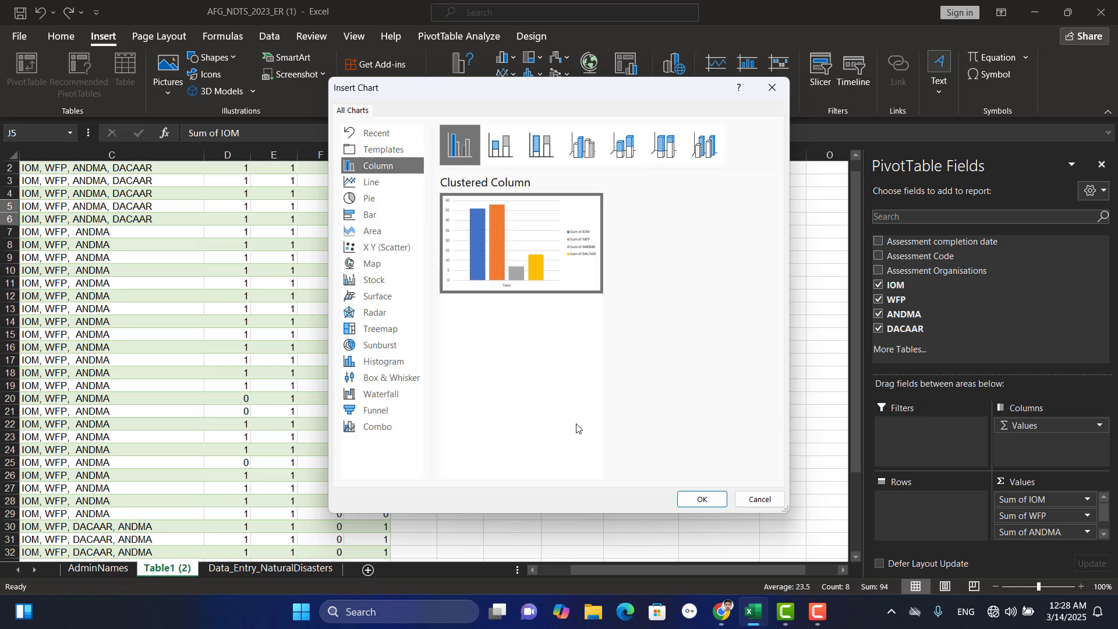
{"action": "left_click", "coordinate": [702, 500]}
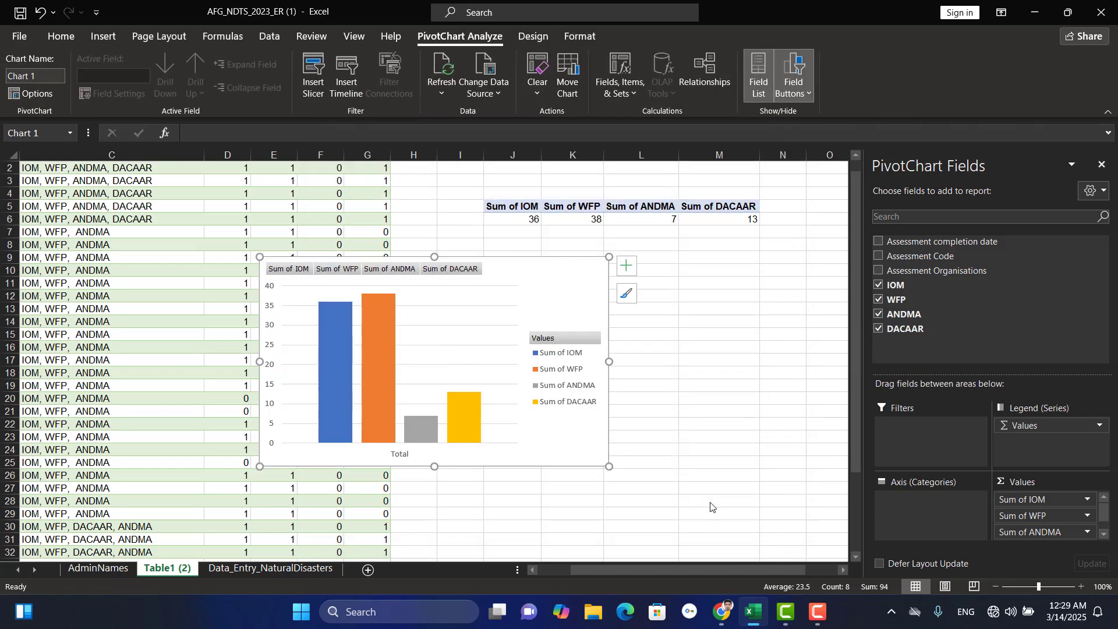
Move the column chart beneath the PivotTable and inspect the values of its bars.
{"action": "left_click_drag", "start_coordinate": [554, 288], "coordinate": [731, 278]}
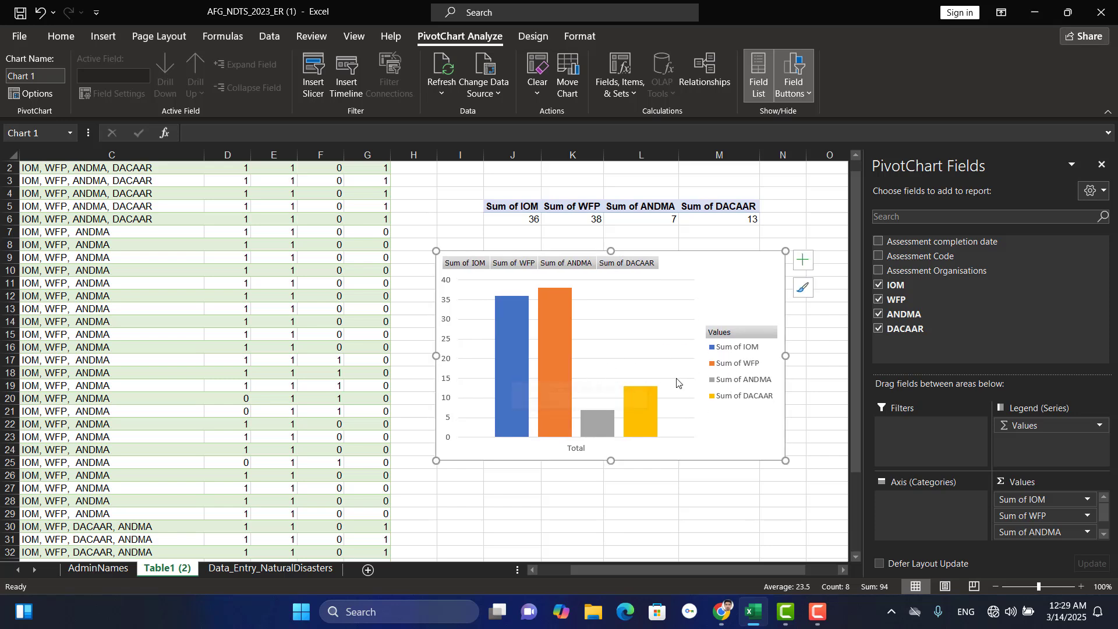
{"action": "mouse_move", "coordinate": [503, 360]}
{"action": "mouse_move", "coordinate": [655, 434]}
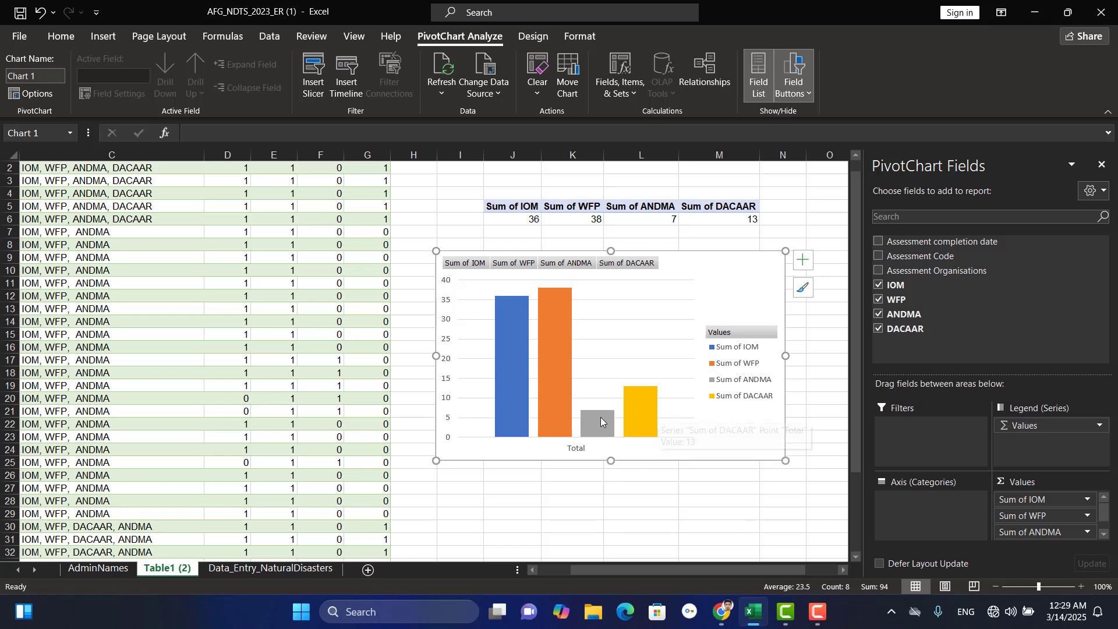
{"action": "mouse_move", "coordinate": [596, 429]}
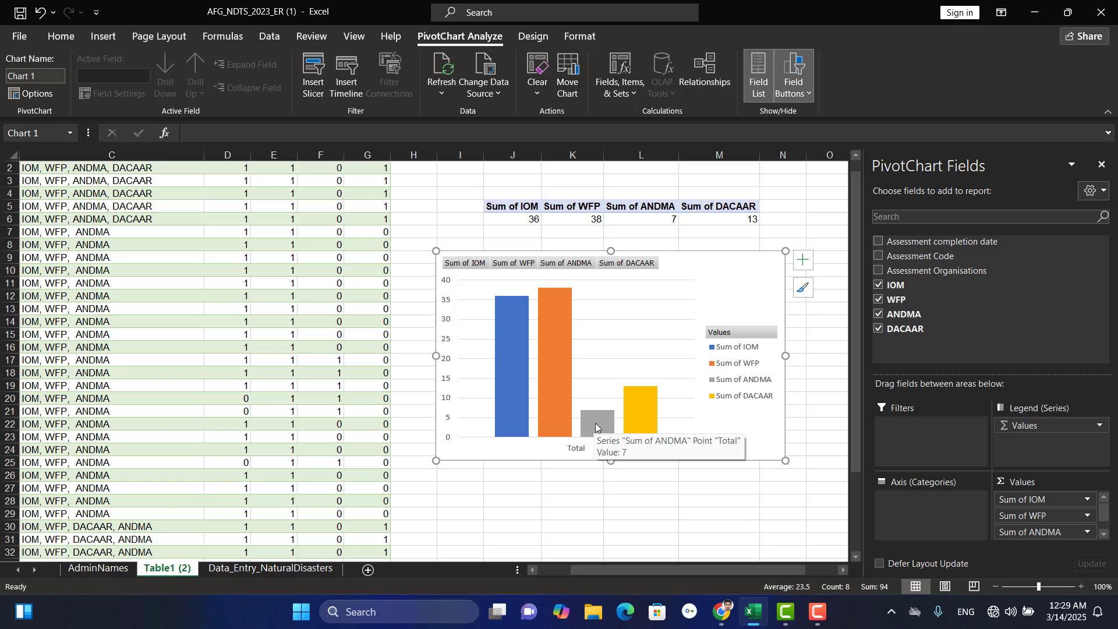
{"action": "mouse_move", "coordinate": [550, 353]}
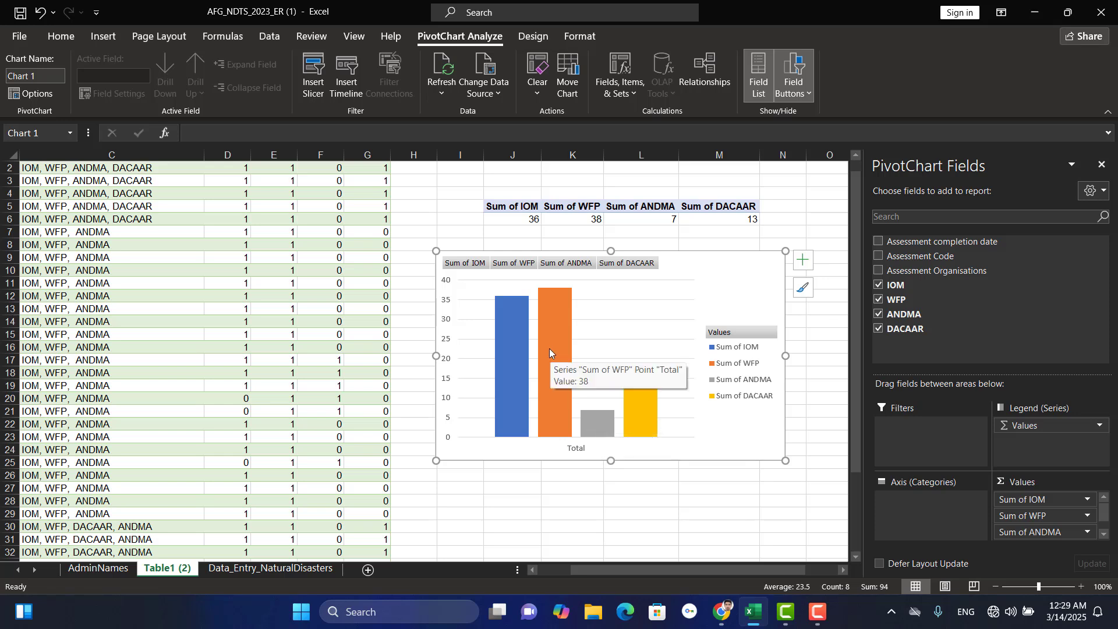